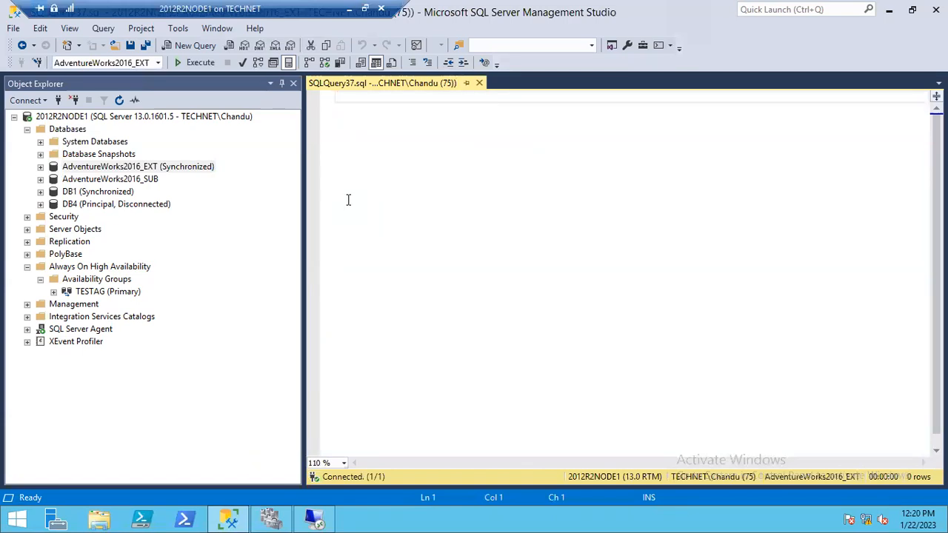
Run dbcc sqlperf(logspace) and check the log size and log space used for AdventureWorks2016_EXT.
type("dbcc sqlperf(logspace)")
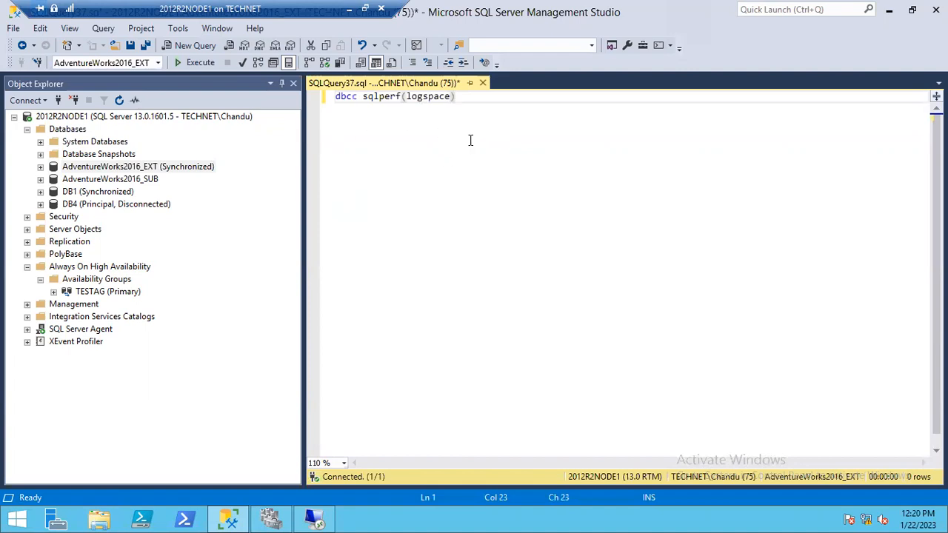
left_click(197, 64)
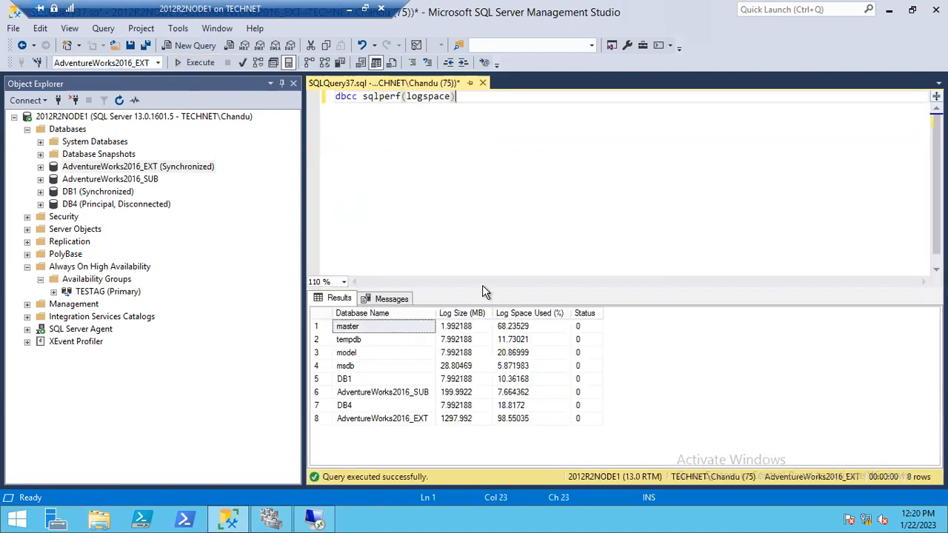
left_click_drag(482, 289, 496, 151)
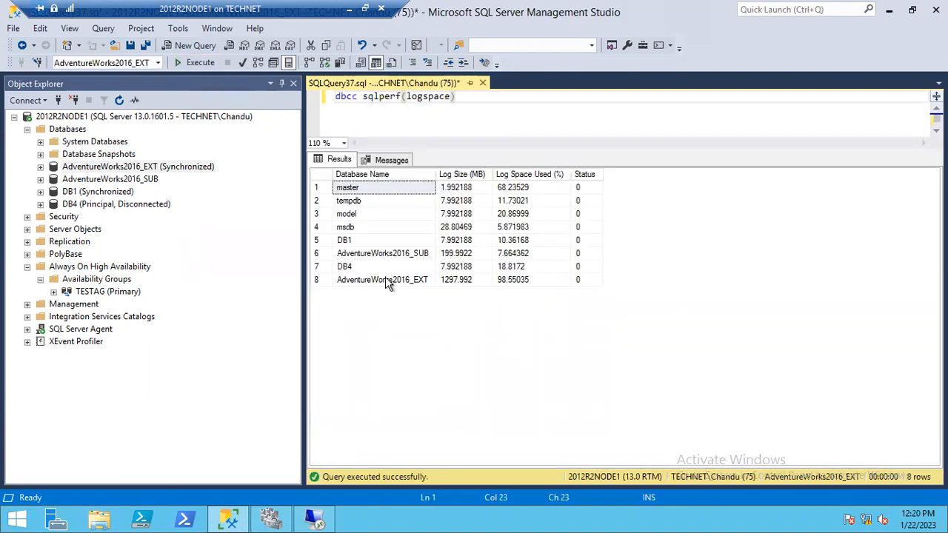
left_click(362, 280)
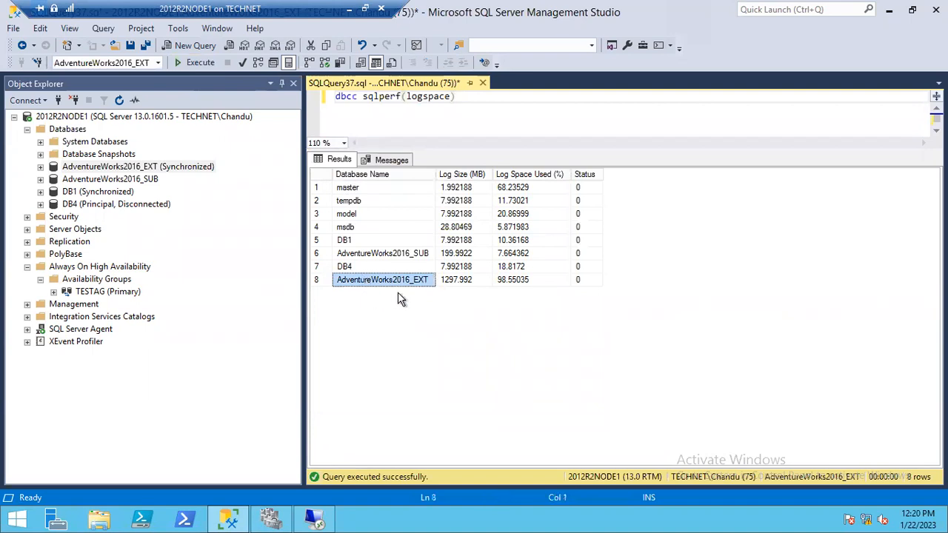
left_click(510, 286)
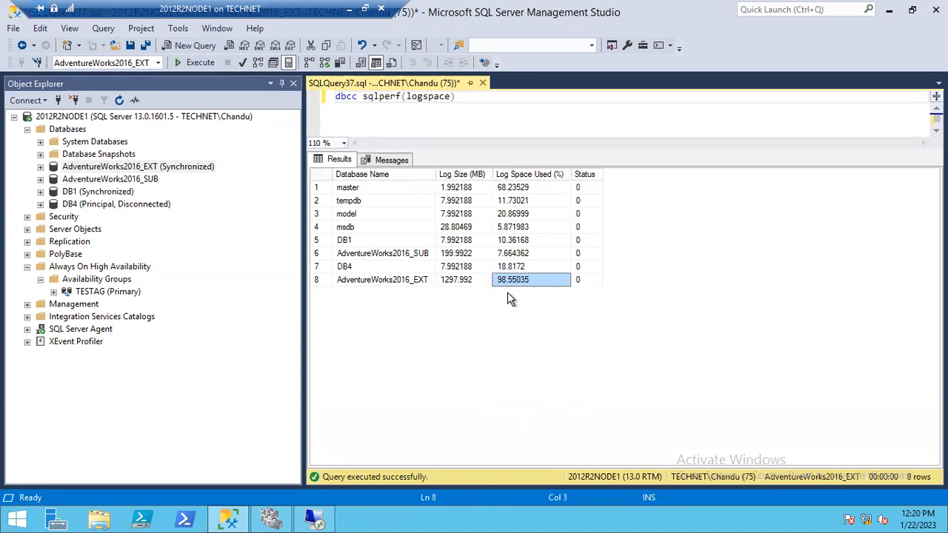
left_click(540, 130)
left_click_drag(467, 150, 475, 211)
left_click(509, 345)
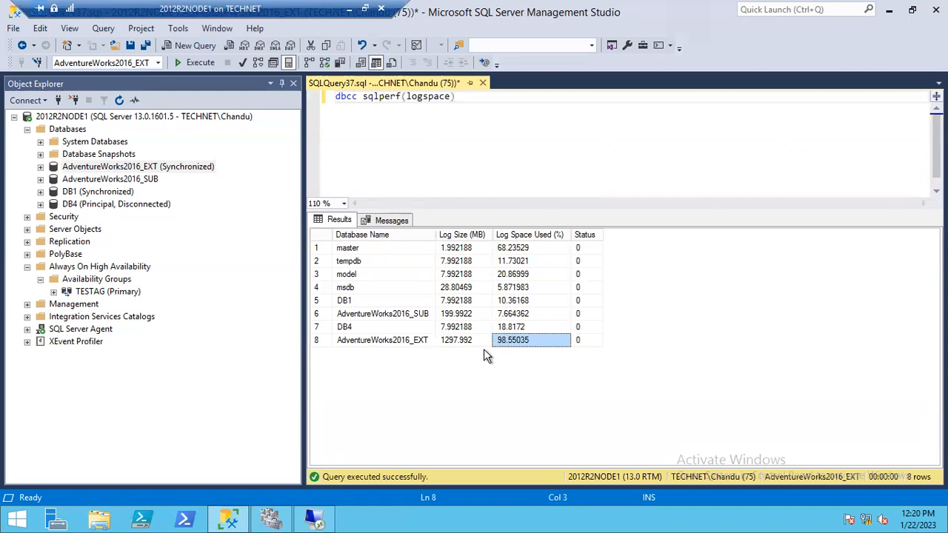
Add the query "select * from sys.databases" below the dbcc statement, separated by a blank line.
left_click(481, 113)
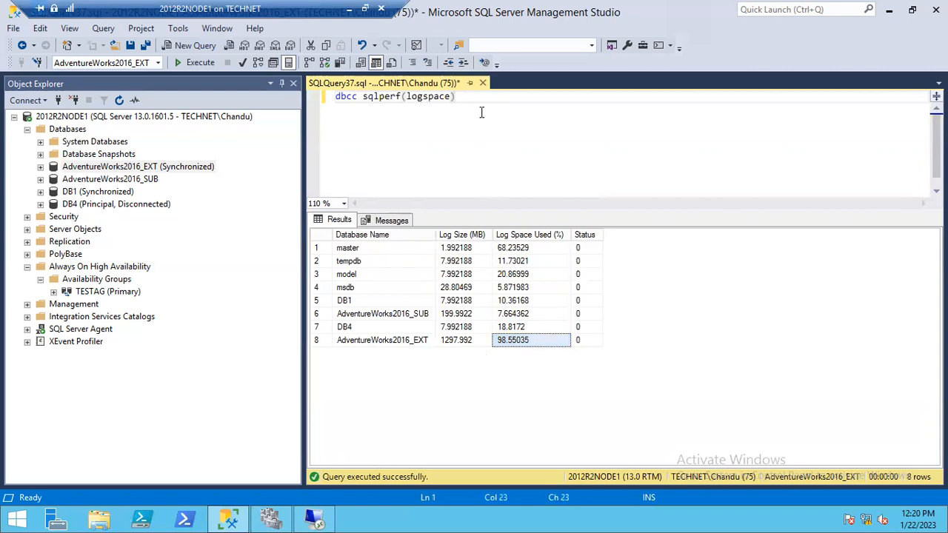
key("Return")
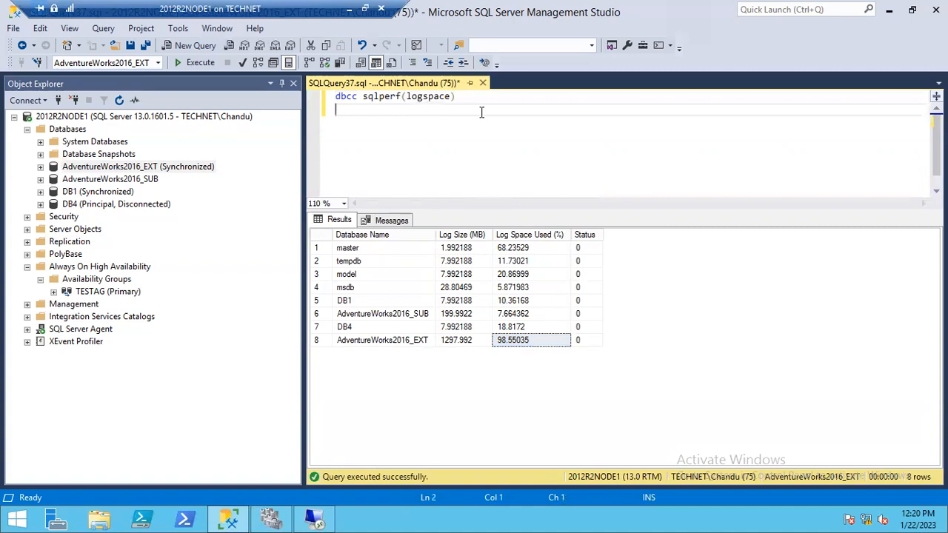
key("Return")
key("Return")
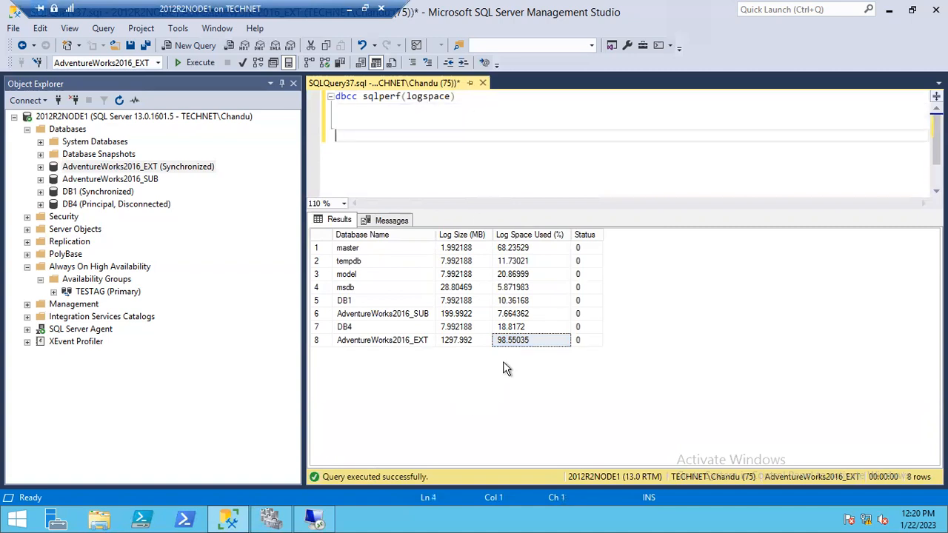
left_click(503, 339)
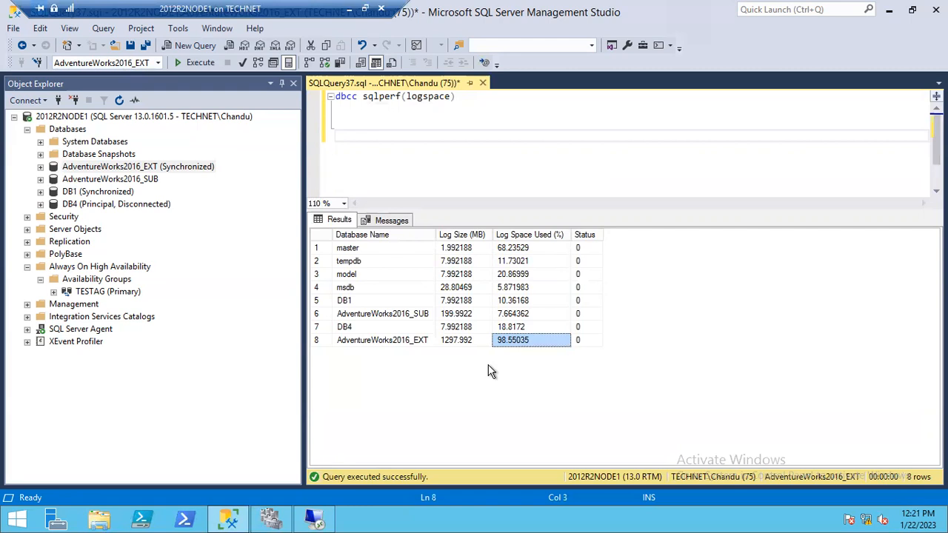
left_click(354, 126)
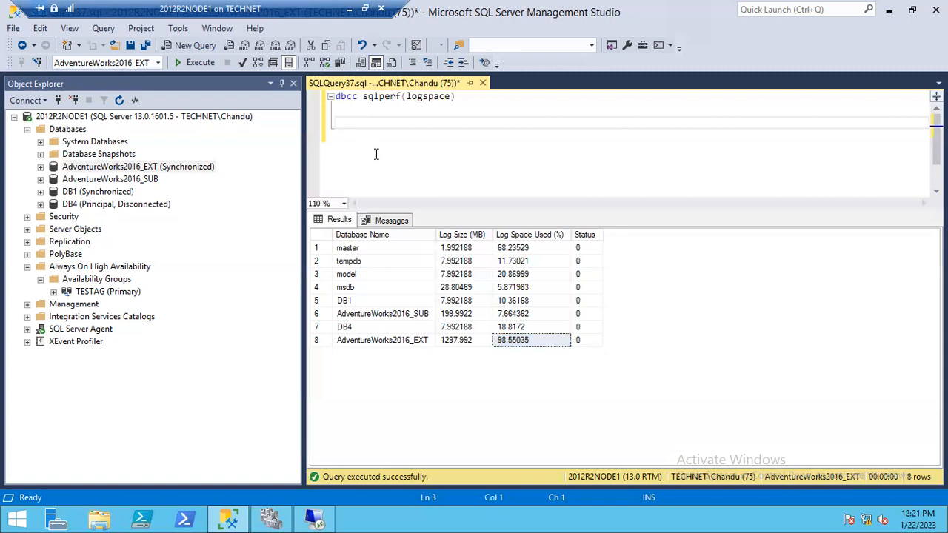
type("select * from sys.databa")
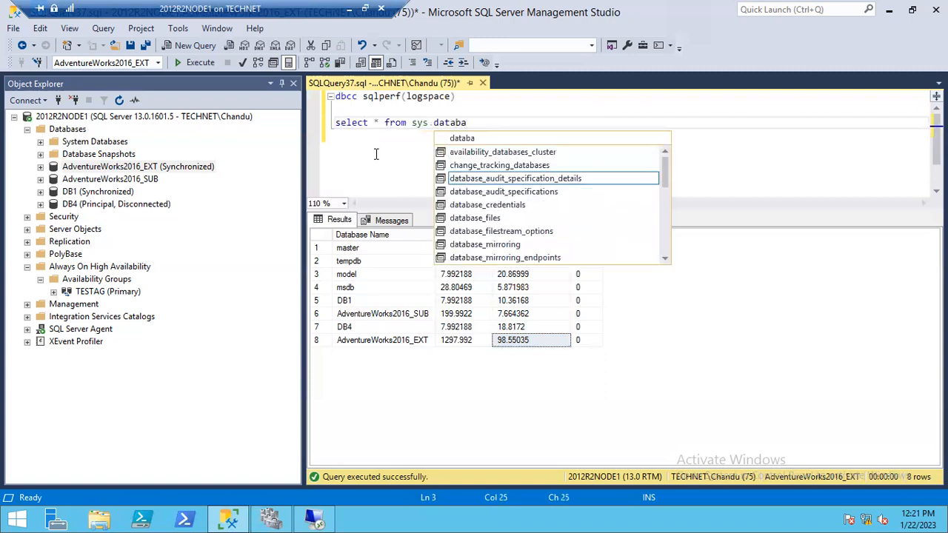
type("ses")
left_click(368, 122)
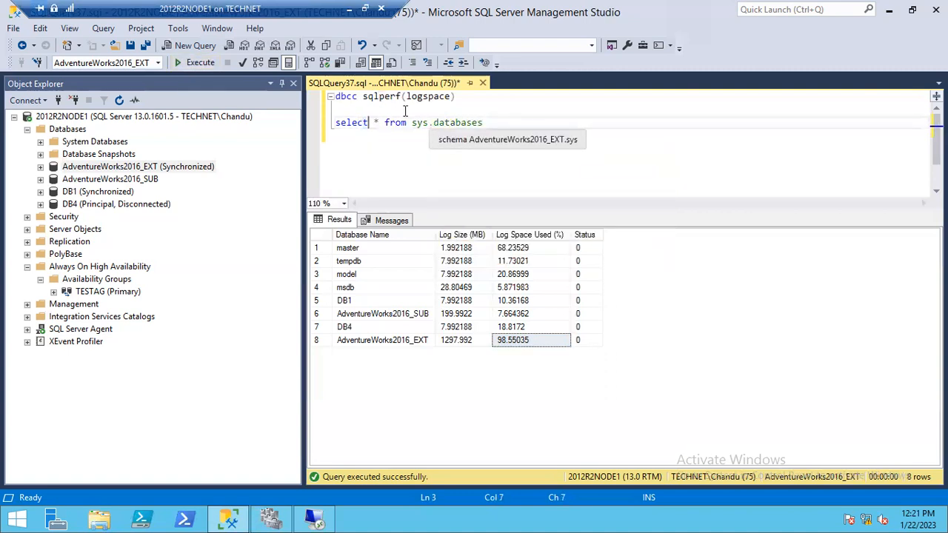
left_click_drag(492, 127, 333, 123)
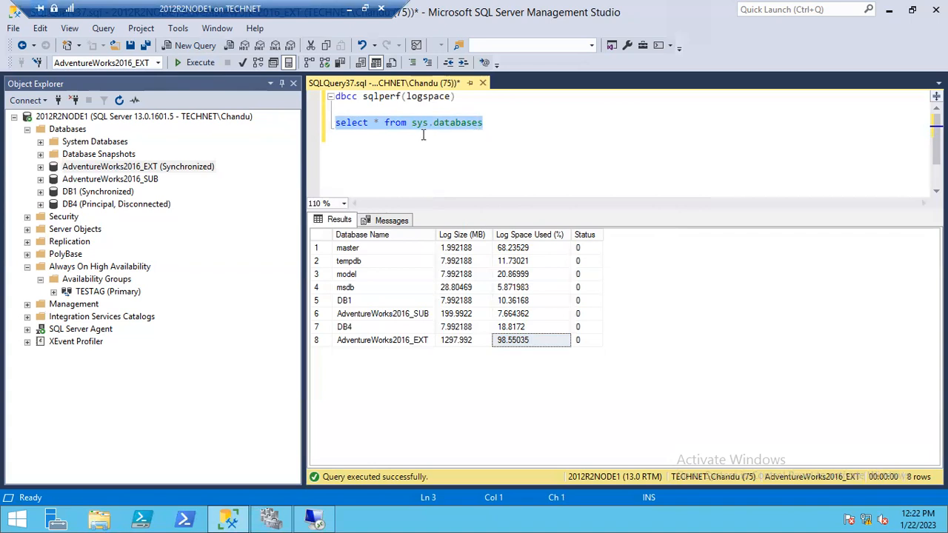
Insert the log_reuse_wait_desc column ahead of the asterisk in the sys.databases query.
left_click(374, 122)
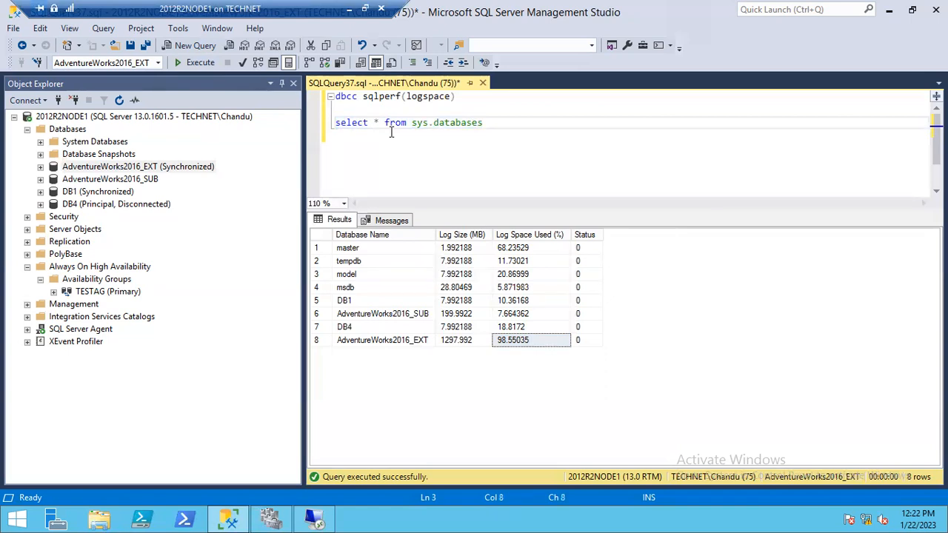
type("log_re")
key("Down")
key("Tab")
type(",")
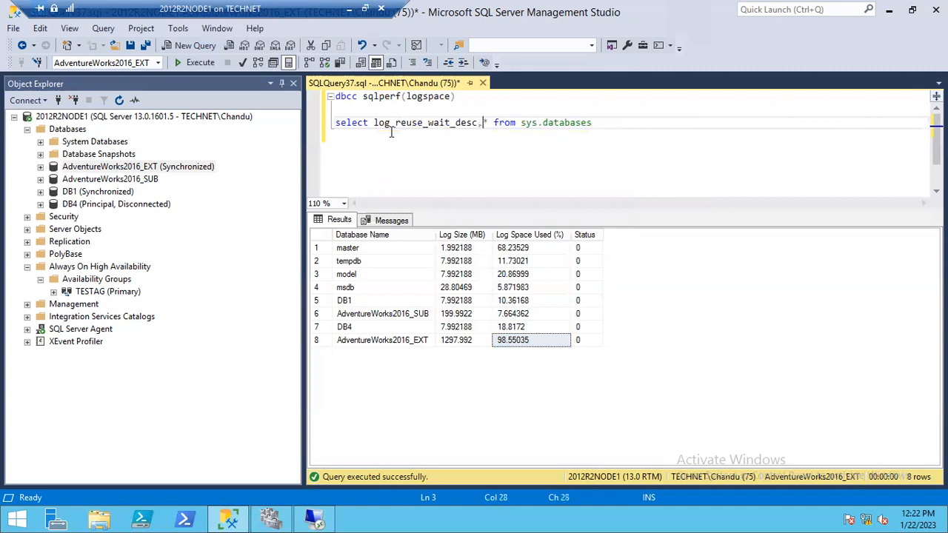
double_click(398, 123)
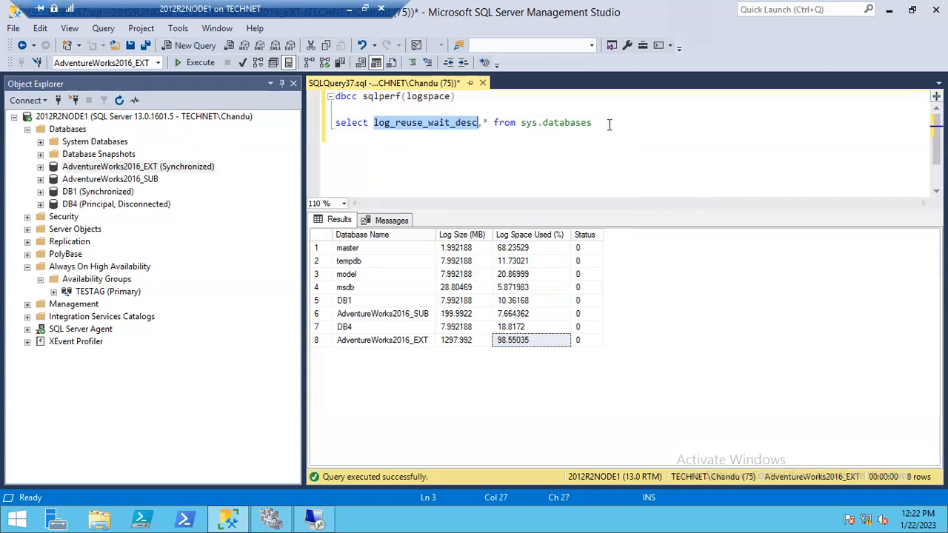
Run only the sys.databases query and compare AdventureWorks2016_EXT's log_reuse_wait_desc with that of the other databases.
left_click_drag(603, 126, 328, 144)
key("F5")
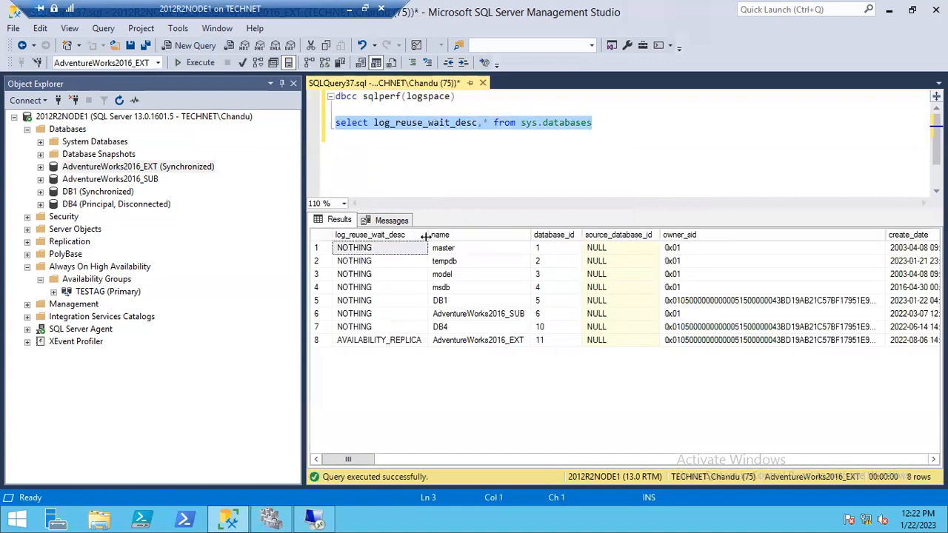
left_click_drag(428, 237, 447, 239)
left_click_drag(551, 235, 581, 236)
left_click(485, 339)
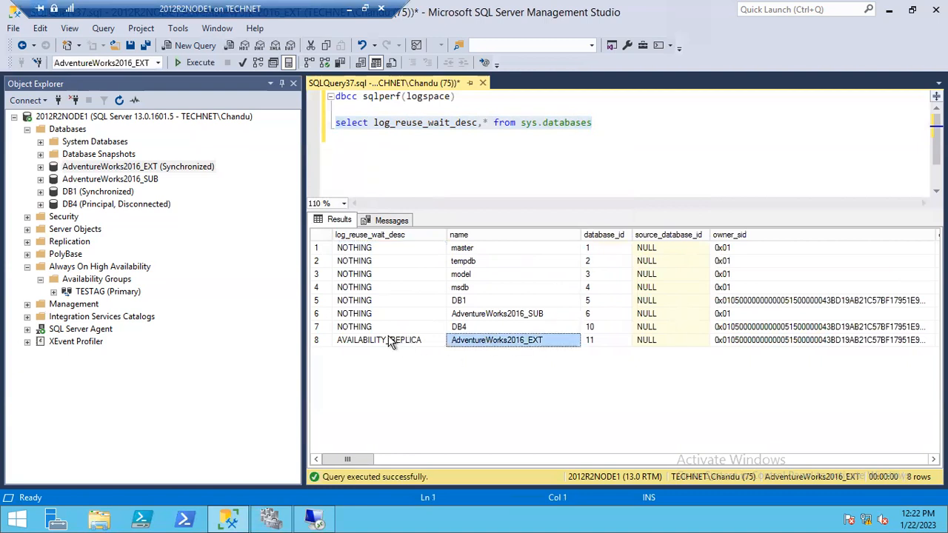
left_click(362, 338)
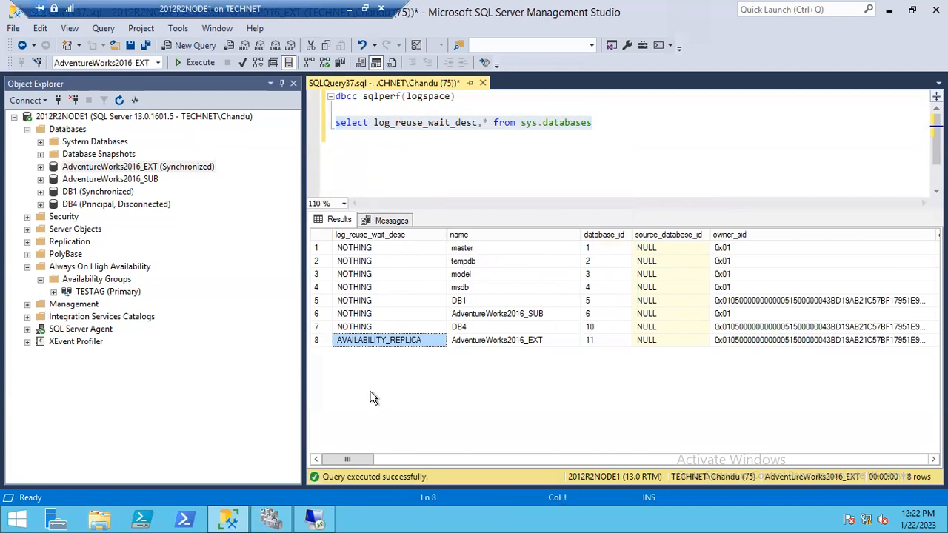
left_click_drag(382, 326, 396, 251)
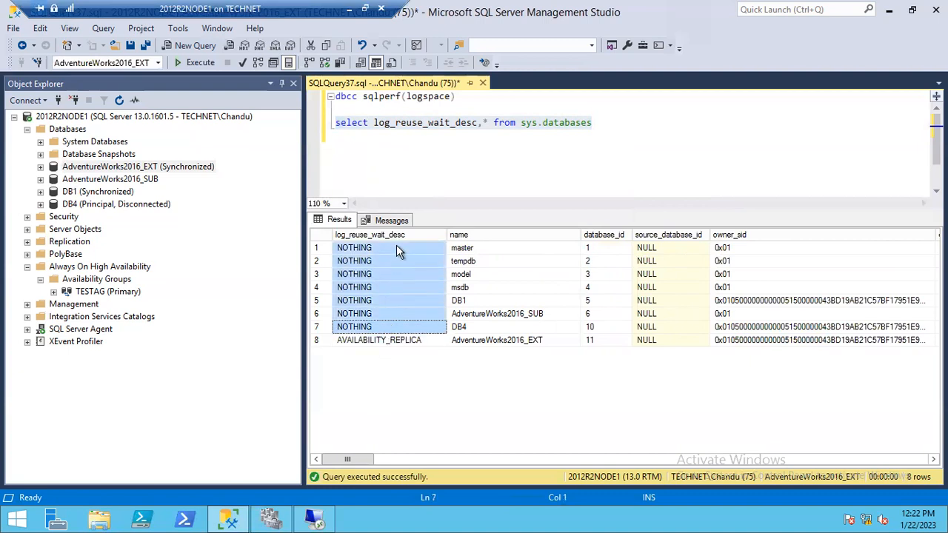
left_click(374, 326)
left_click_drag(394, 252, 390, 332)
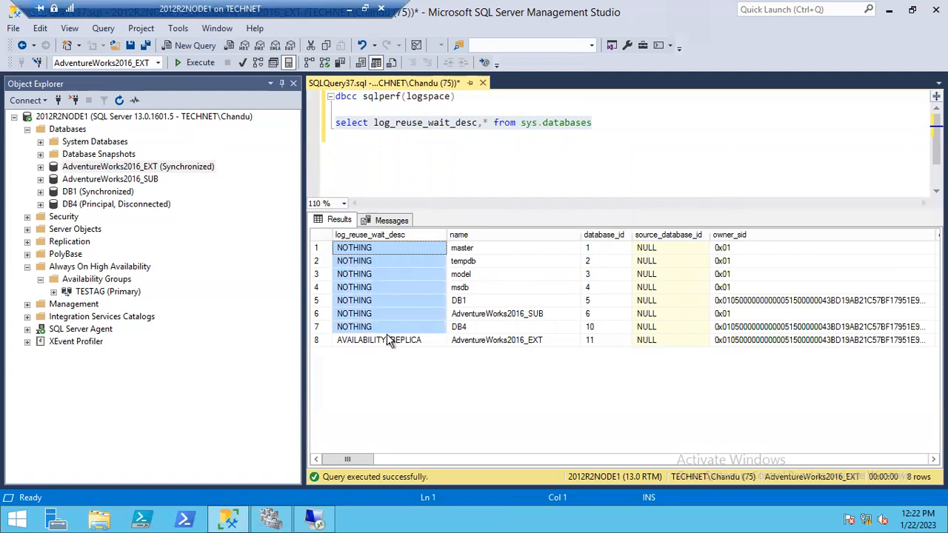
Run both statements together and fit the log_reuse_wait_desc and name columns to their contents.
left_click(415, 155)
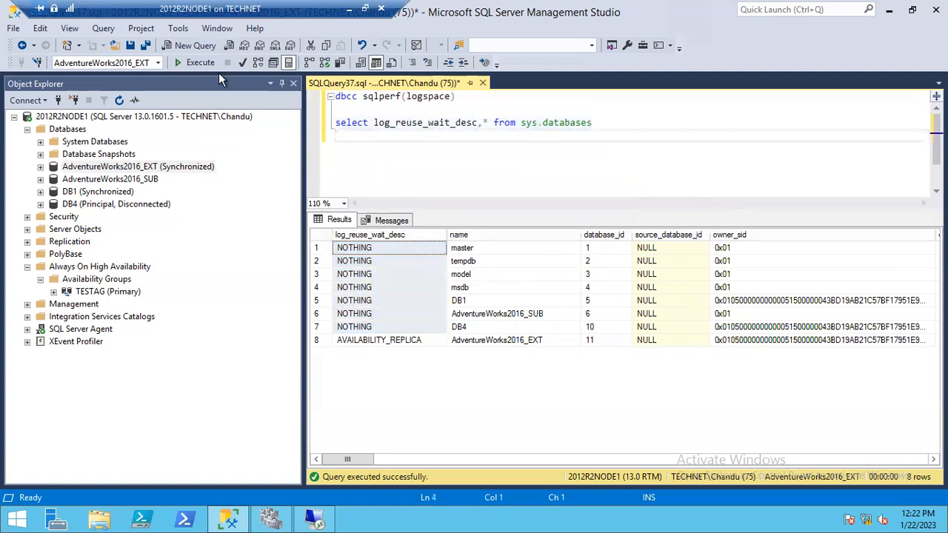
left_click(196, 62)
left_click(494, 214)
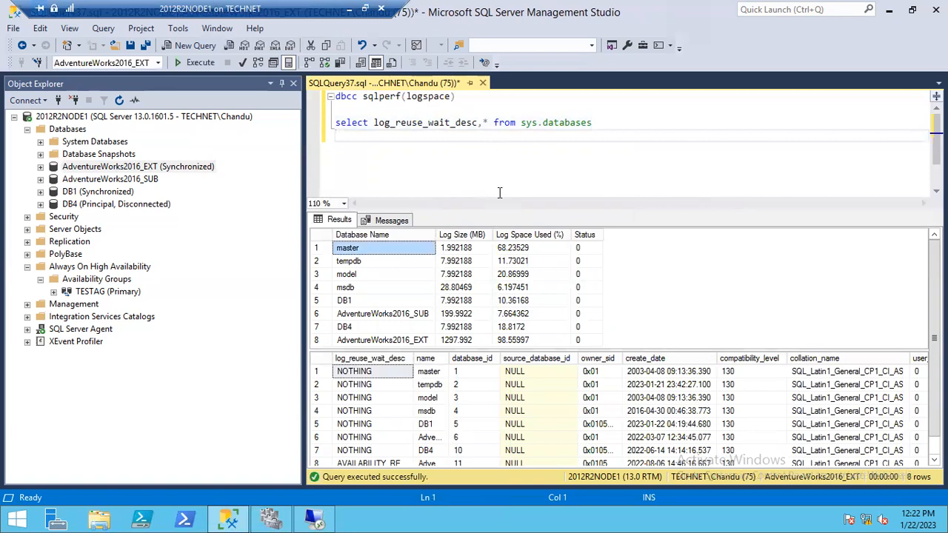
left_click_drag(501, 249, 511, 331)
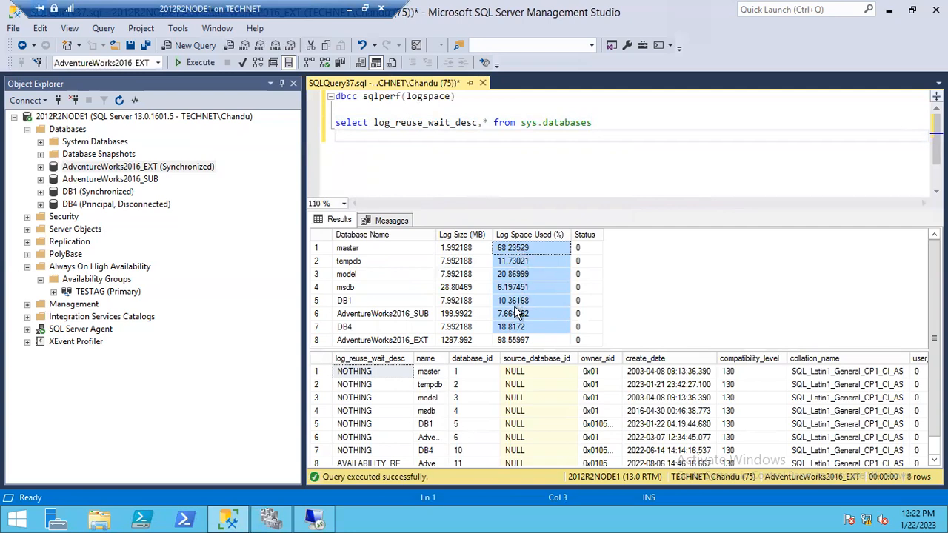
left_click_drag(363, 455, 374, 350)
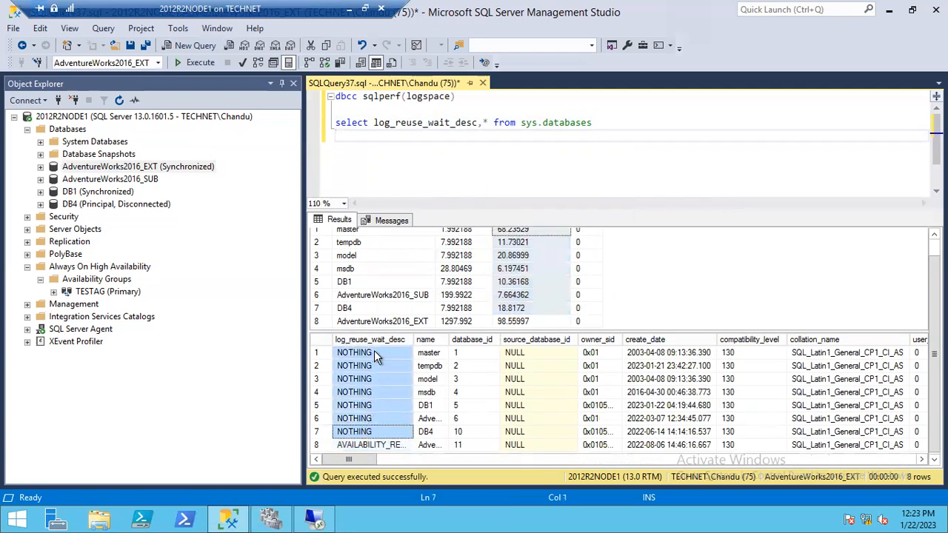
left_click(368, 447)
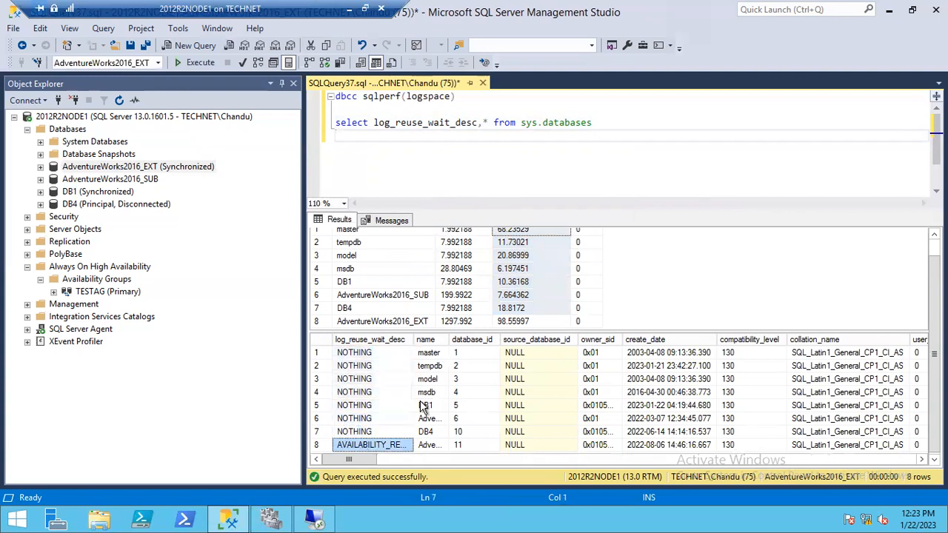
double_click(414, 339)
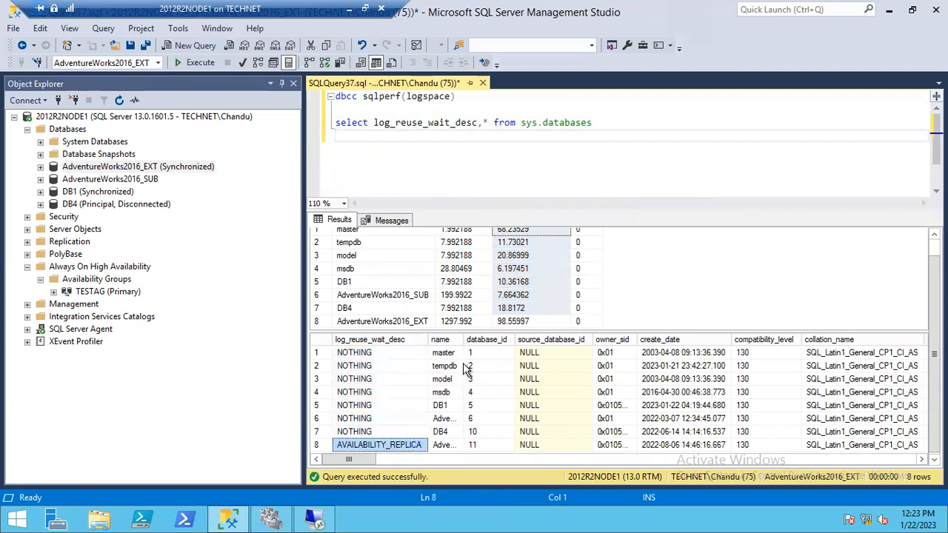
double_click(464, 339)
Examine AdventureWorks2016_EXT's log space used alongside its log reuse wait reason in the two result grids.
left_click_drag(396, 323, 525, 337)
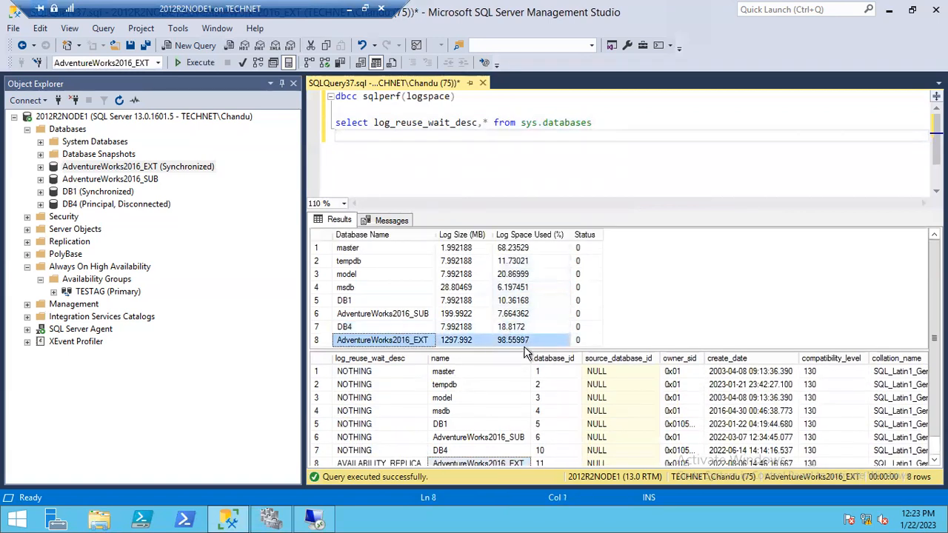
left_click(370, 465)
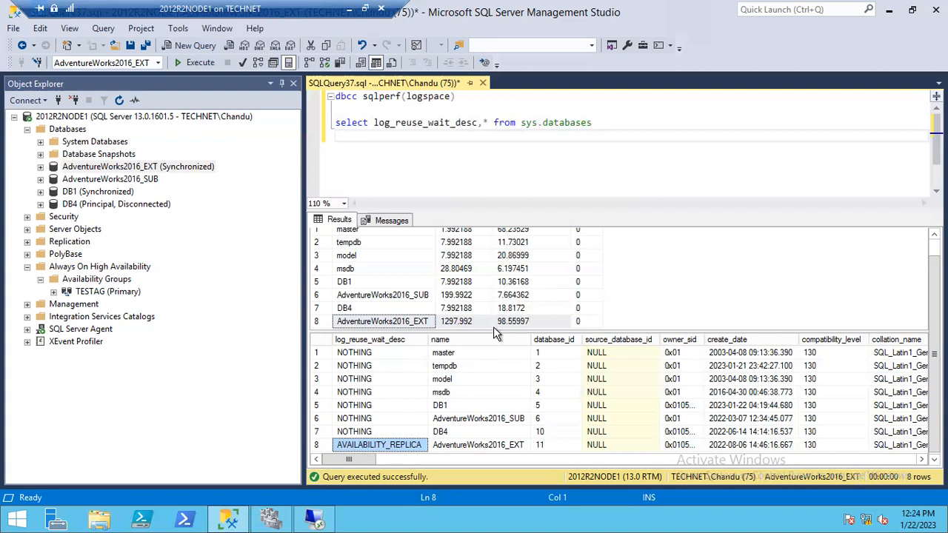
scroll(509, 330, "up", 1)
left_click(522, 344)
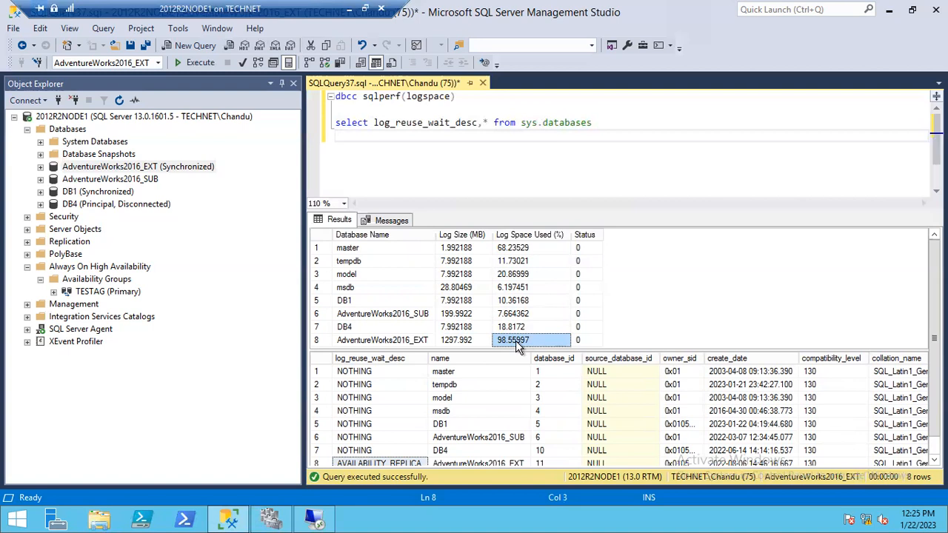
left_click(365, 342)
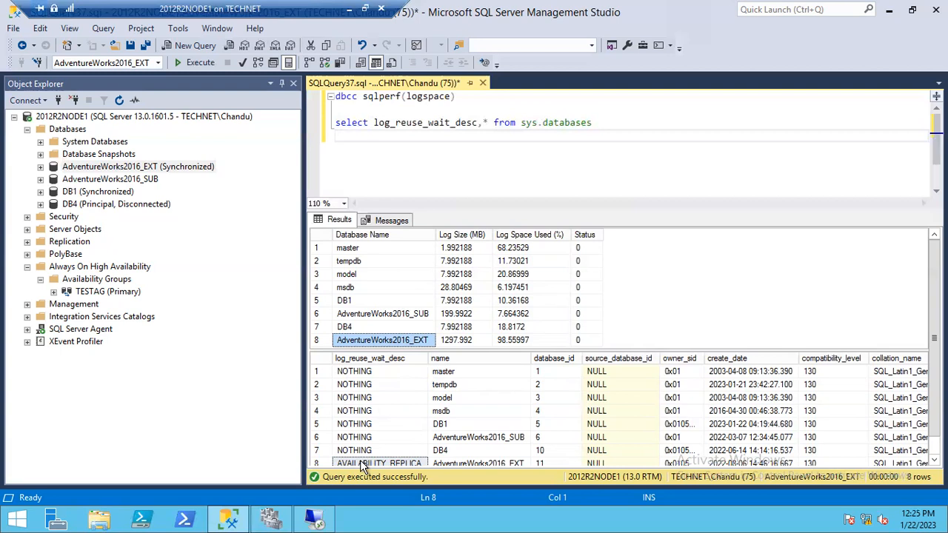
left_click(526, 340)
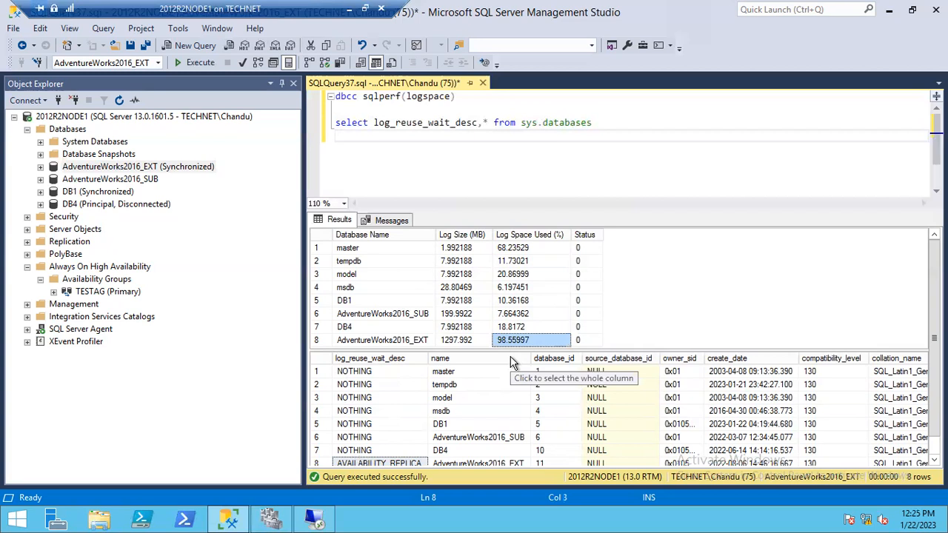
left_click(382, 342)
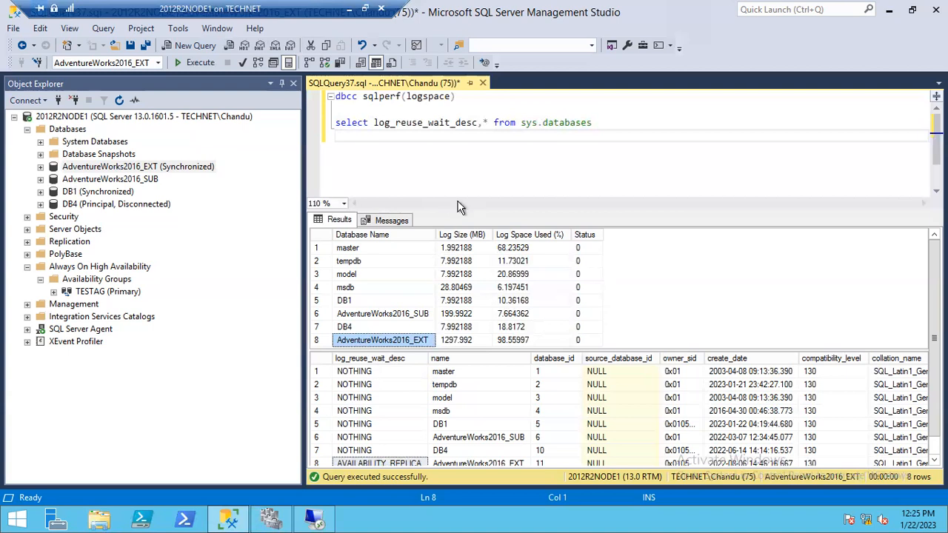
left_click_drag(455, 209, 455, 159)
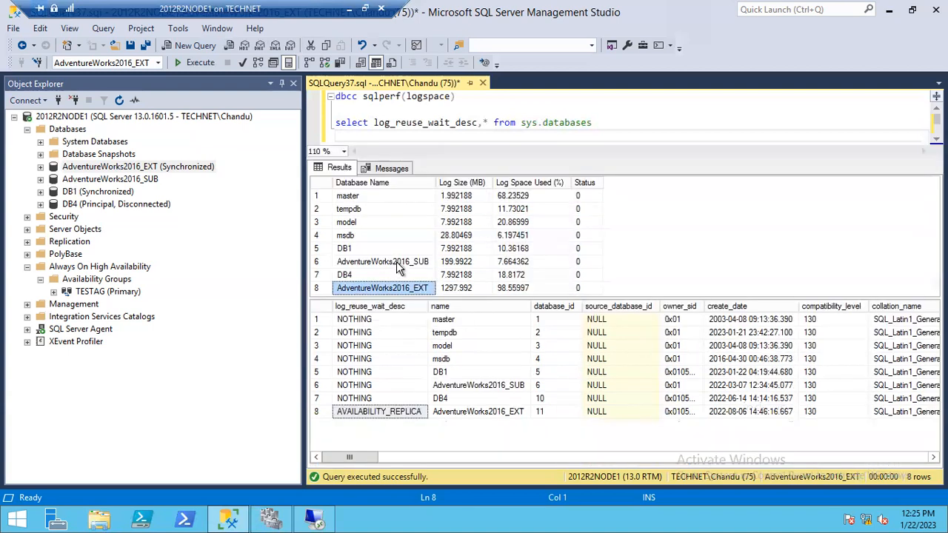
Enlarge the log space result grid and expand TESTAG's availability replicas to check the 2012R2NODE2 secondary.
left_click_drag(381, 300, 383, 331)
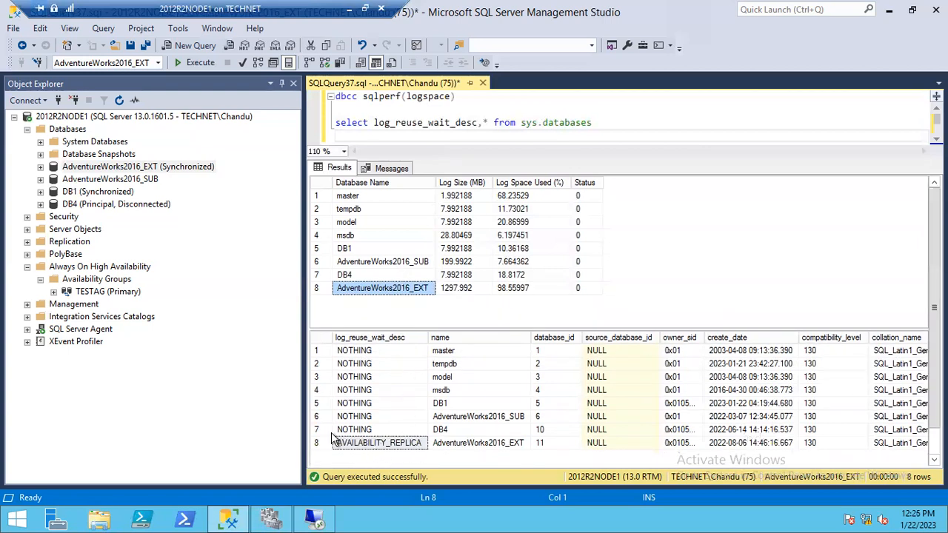
left_click(53, 292)
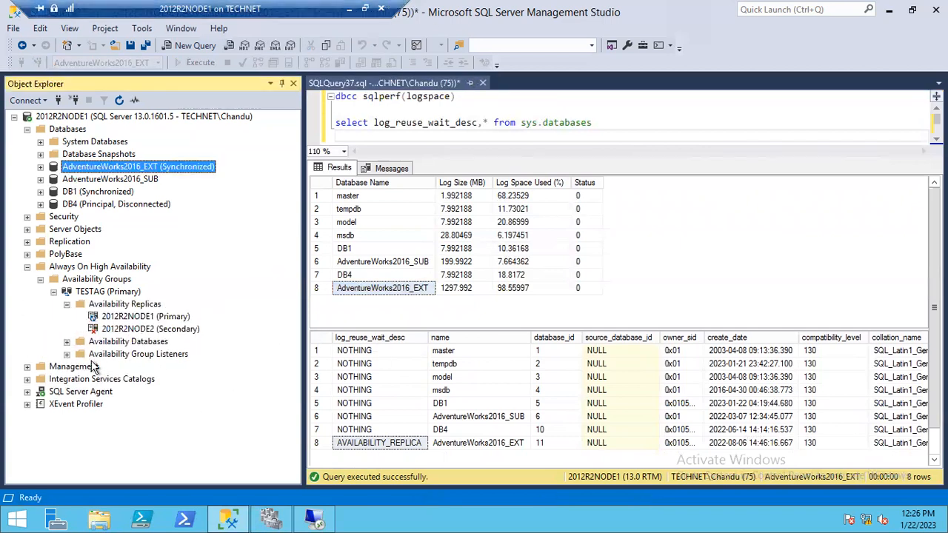
left_click(112, 330)
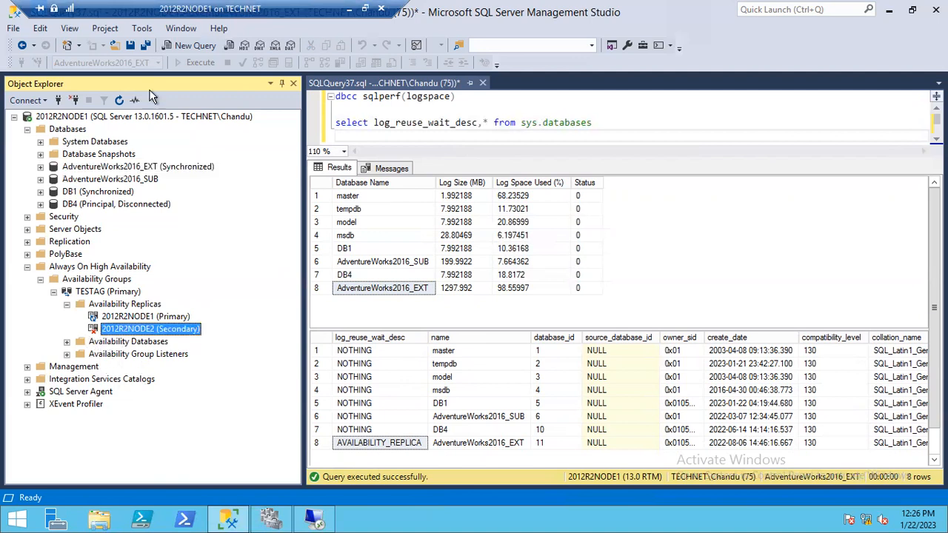
left_click(363, 9)
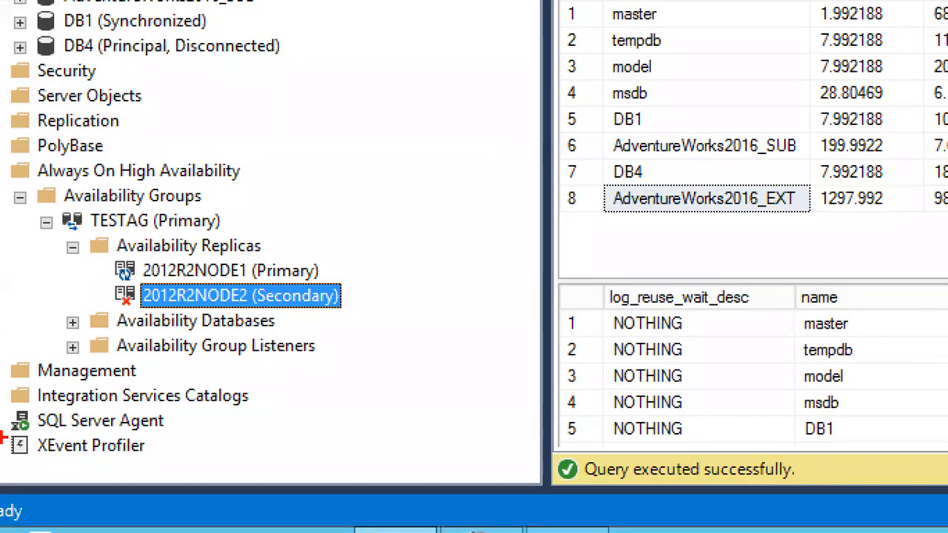
mouse_move(102, 278)
left_mouse_down()
mouse_move(397, 317)
mouse_move(450, 289)
mouse_move(483, 285)
left_mouse_up()
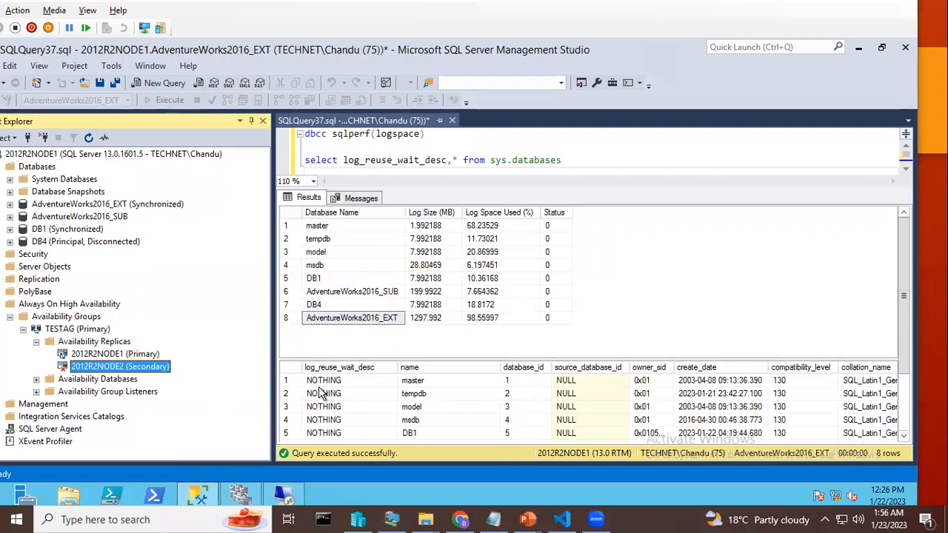
left_click(439, 331)
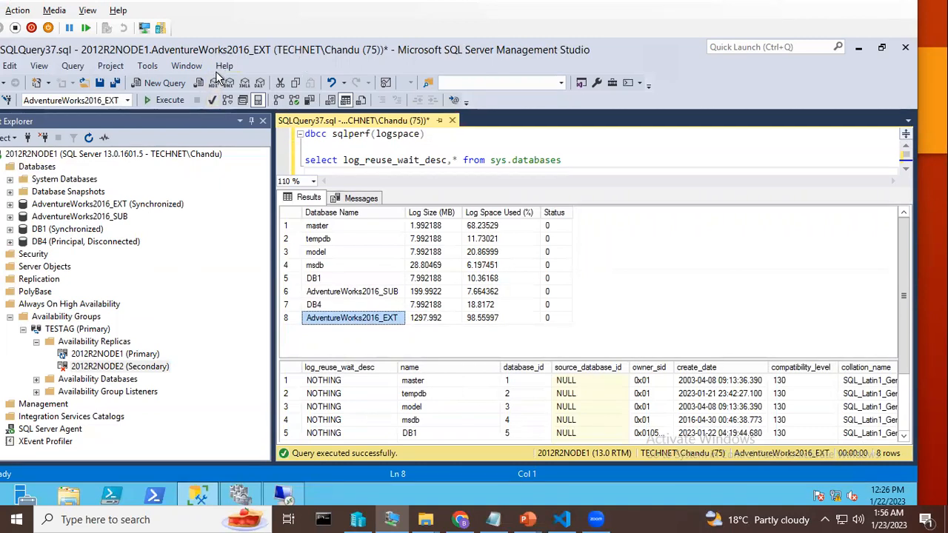
left_click(378, 496)
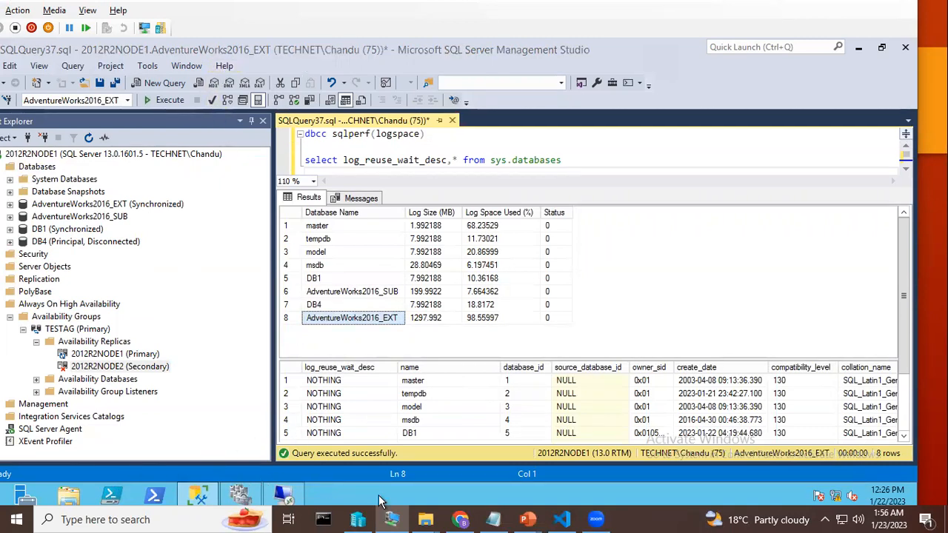
left_click(87, 11)
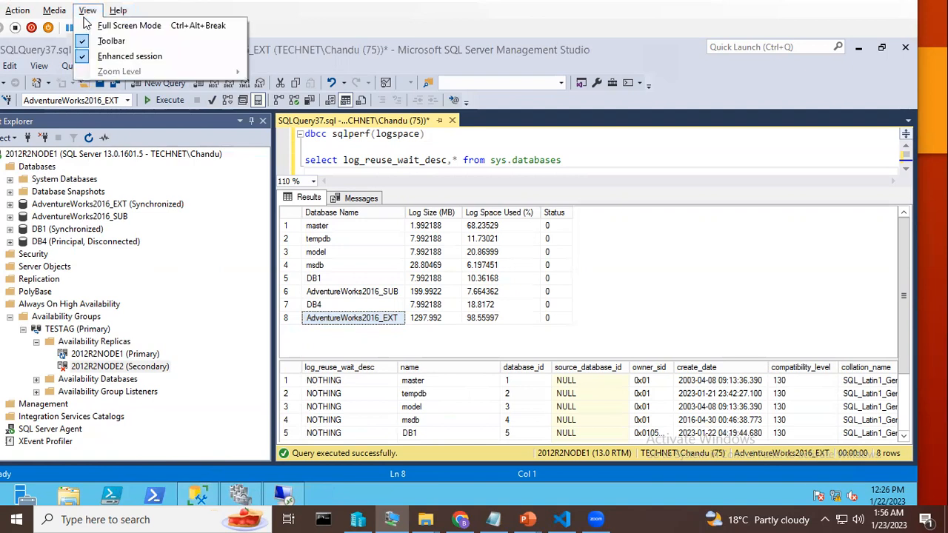
left_click(106, 26)
Try to connect Object Explorer to the 2012R2NODE2 database engine with Windows Authentication, cancelling the pending connection.
left_click(131, 328)
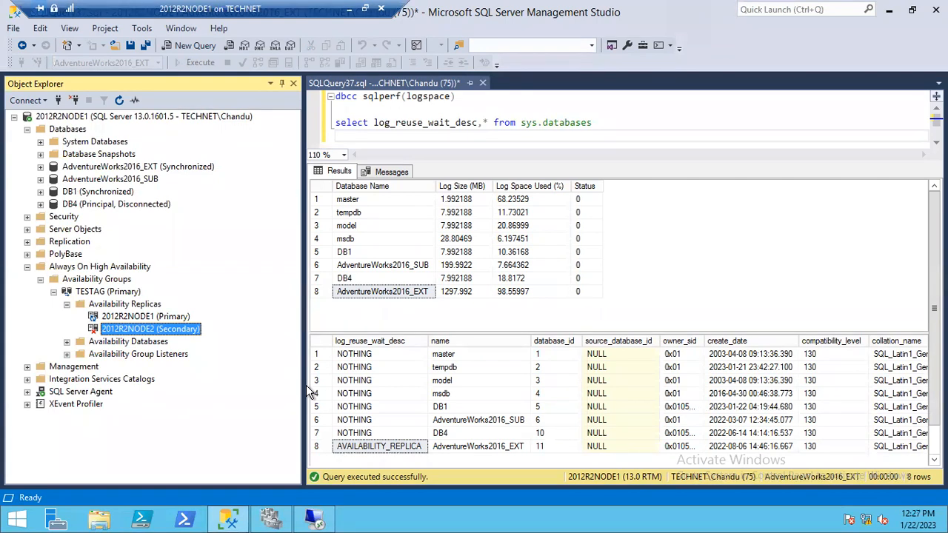
left_click(58, 101)
left_click(548, 175)
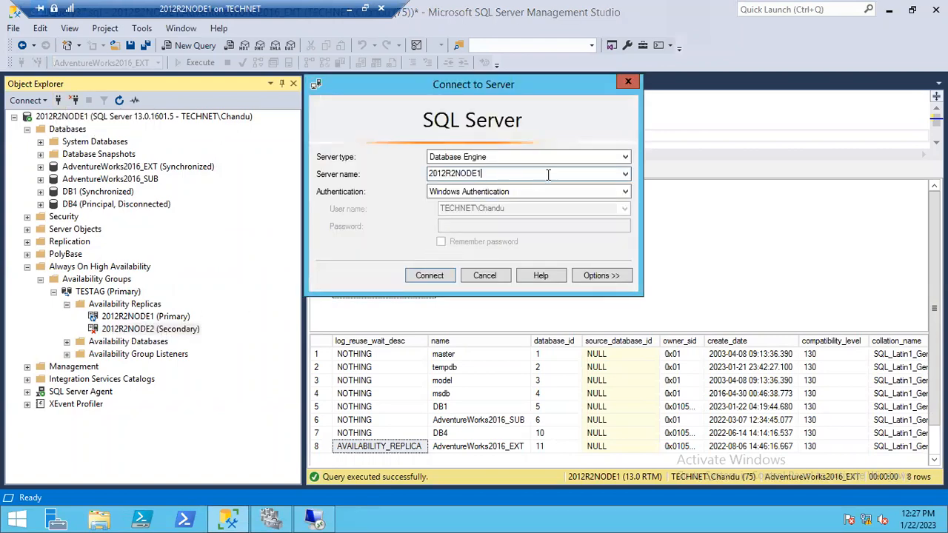
key("BackSpace")
type("2")
key("Return")
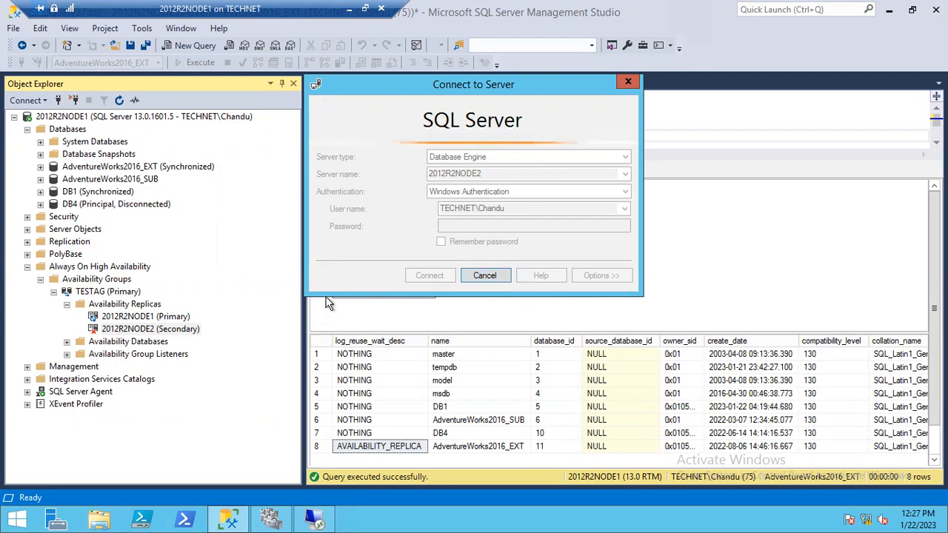
left_click(489, 275)
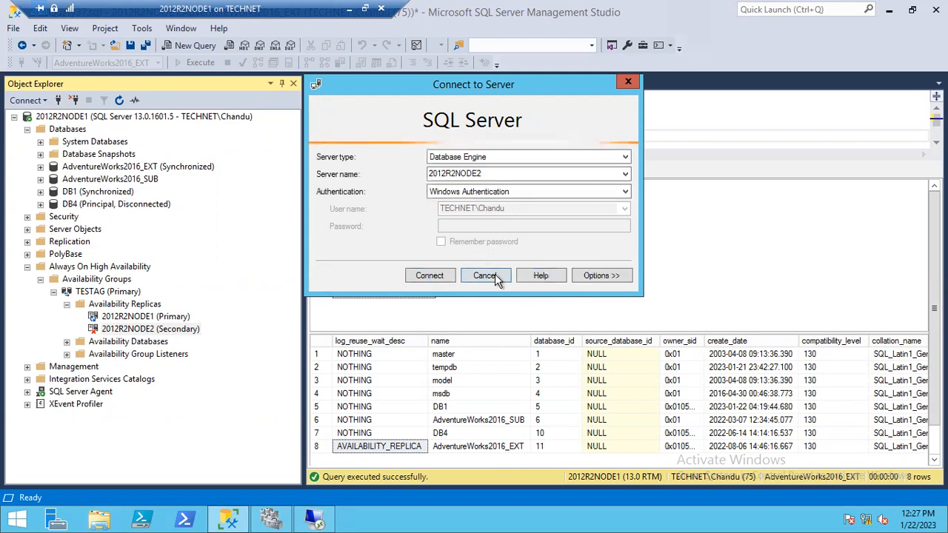
left_click(486, 276)
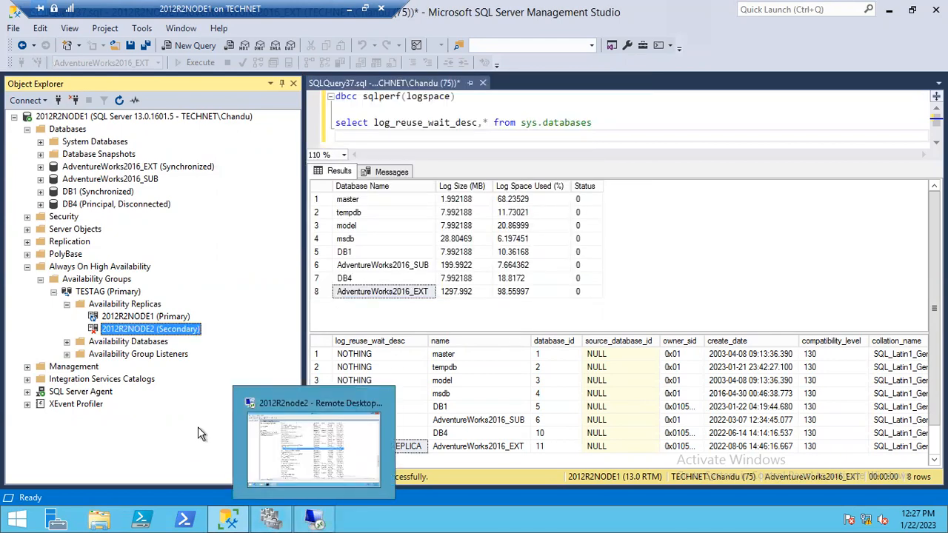
Switch to the 2012R2node2 Remote Desktop session and show its Services console full screen.
left_click(314, 520)
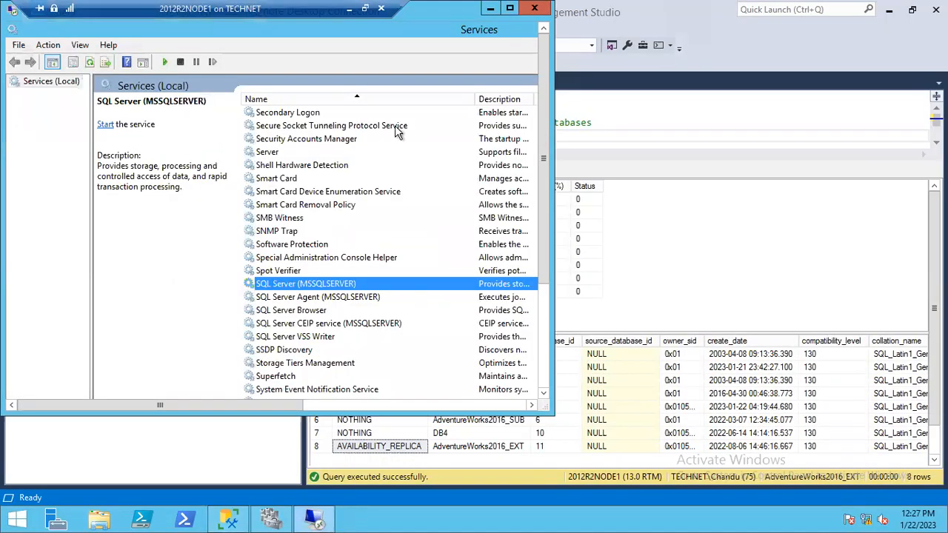
double_click(366, 74)
left_click_drag(416, 10, 651, 12)
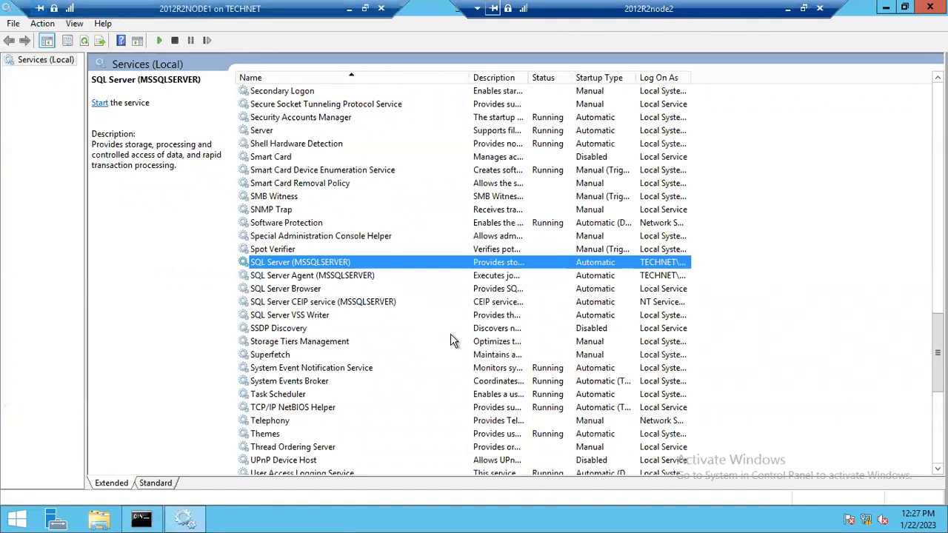
Check the SQL Server related services on 2012R2node2 and try to start SQL Server (MSSQLSERVER).
left_click(377, 289)
left_click(349, 263)
left_click(387, 304)
left_click(369, 264)
left_click(405, 276)
left_click(388, 264)
right_click(337, 270)
left_click(386, 276)
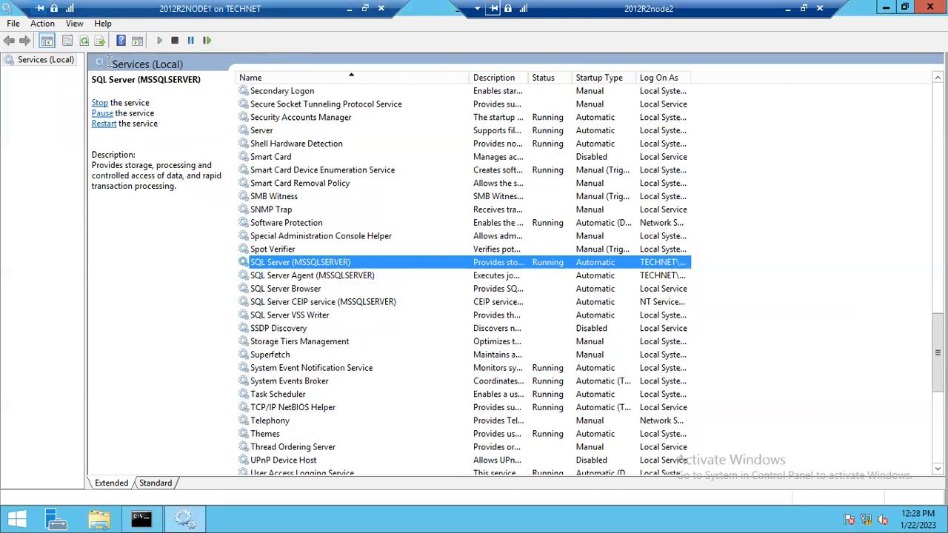
Refresh the services list repeatedly to check whether SQL Server (MSSQLSERVER) stays running.
right_click(688, 264)
right_click(855, 221)
left_click(803, 255)
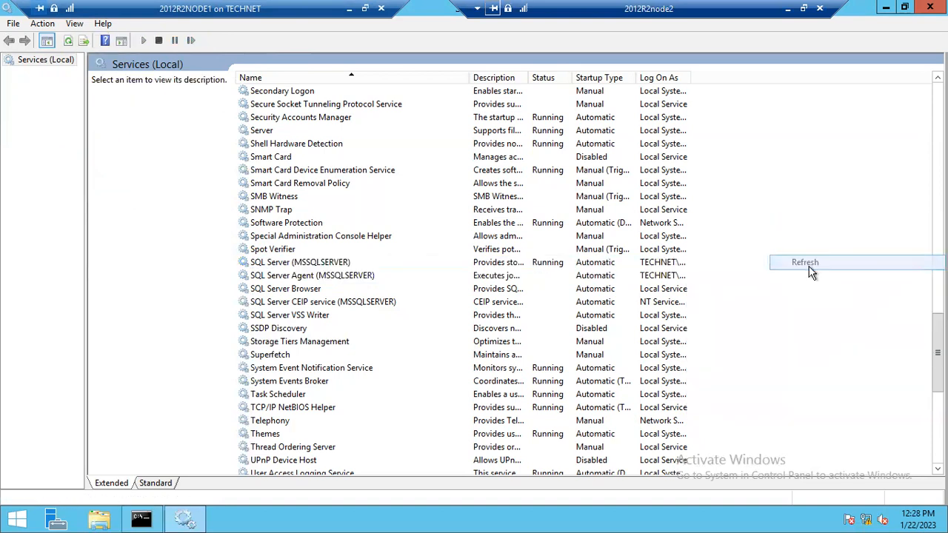
left_click(300, 264)
right_click(737, 281)
left_click(771, 320)
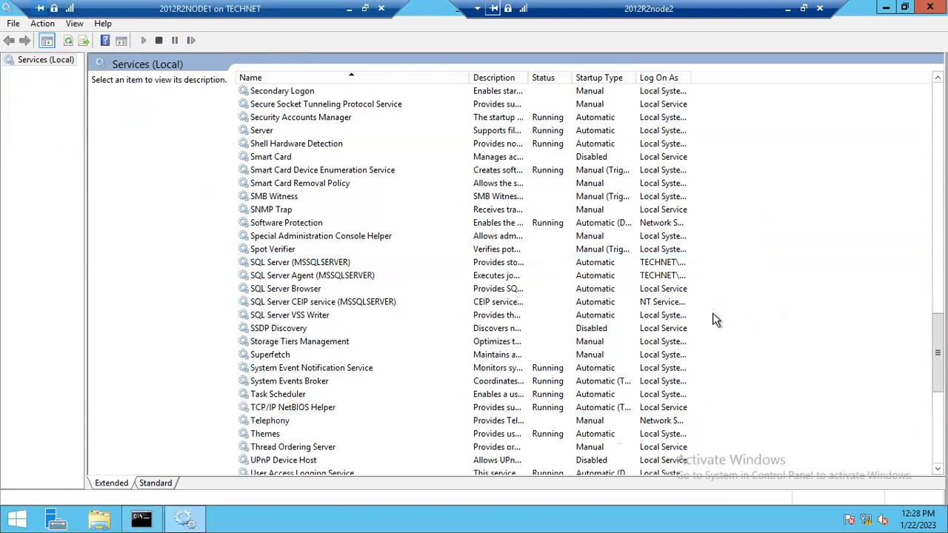
Try again to start SQL Server (MSSQLSERVER) and refresh the services list to recheck its status.
left_click(381, 264)
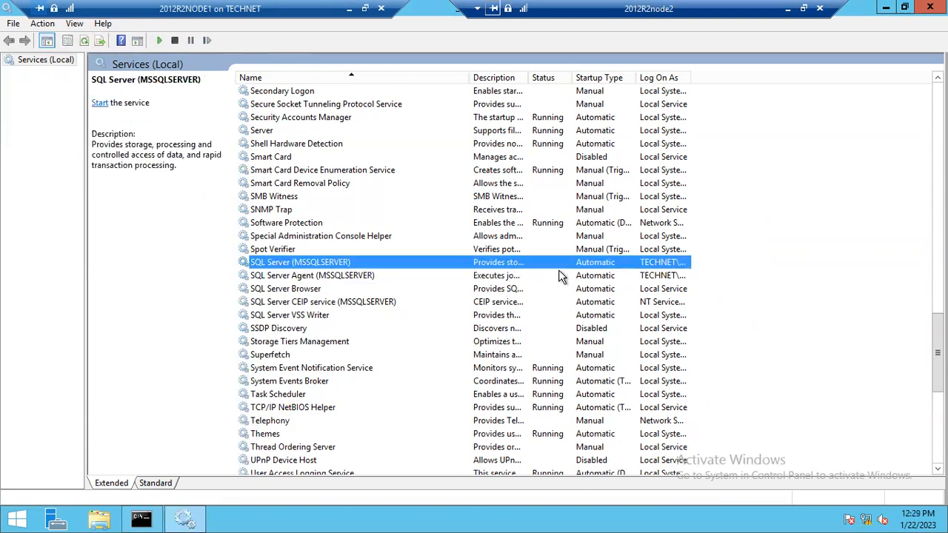
right_click(394, 266)
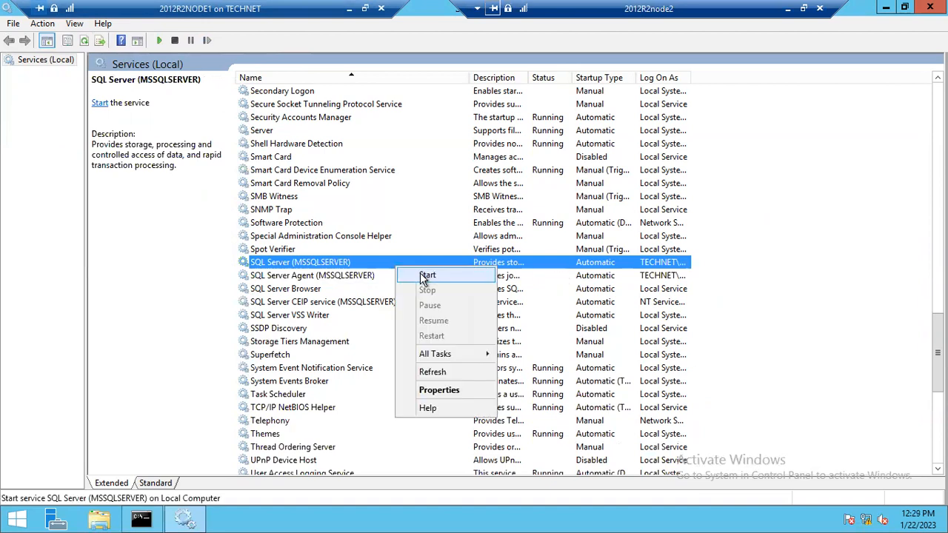
left_click(424, 277)
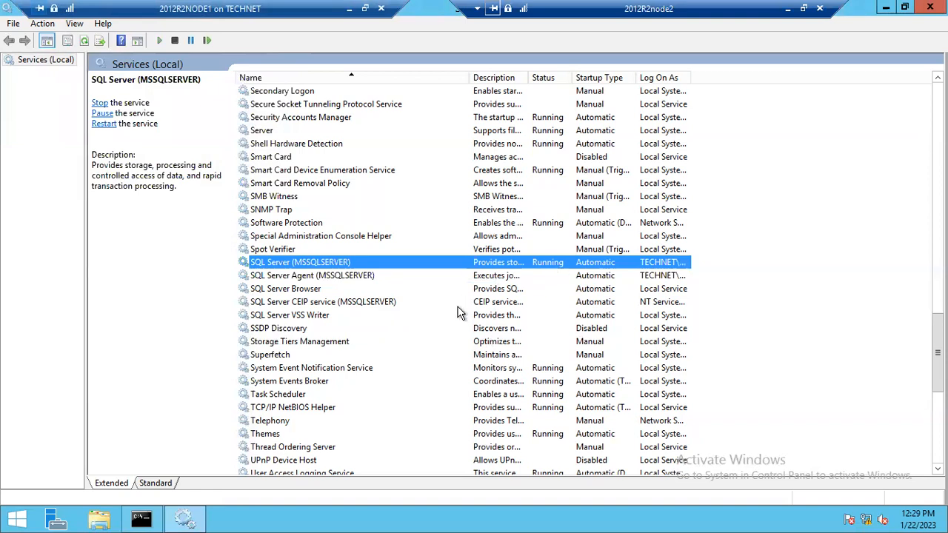
left_click(85, 41)
right_click(761, 194)
left_click(787, 243)
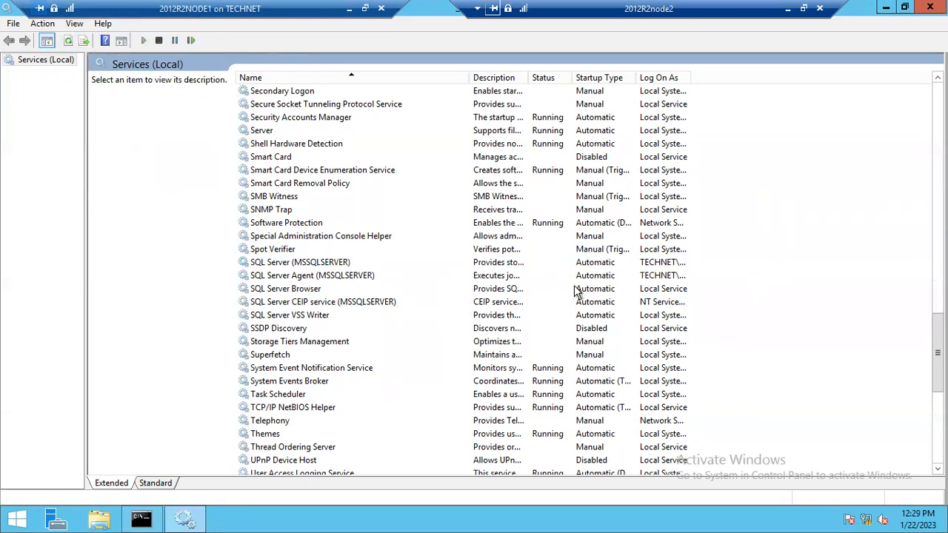
Make another attempt to start the SQL Server (MSSQLSERVER) service on 2012R2node2.
left_click(326, 265)
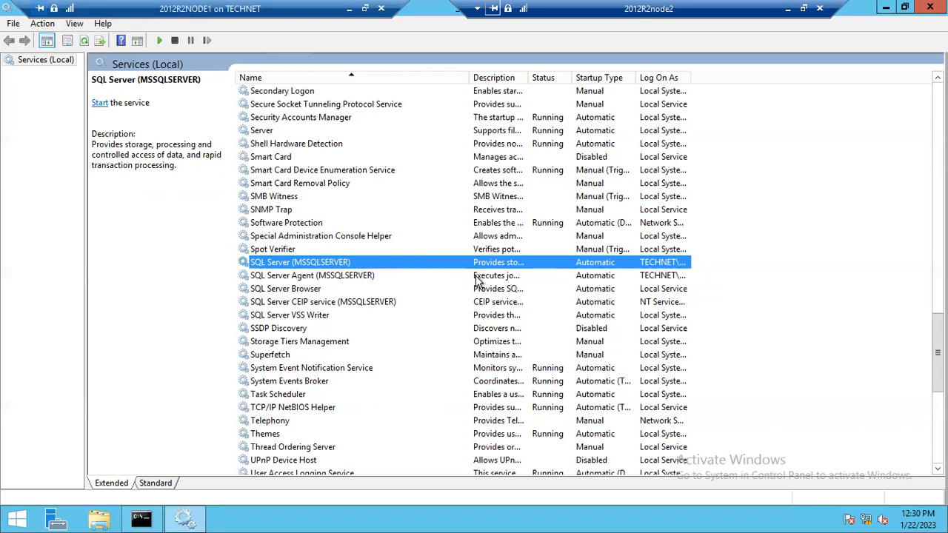
right_click(333, 264)
left_click(376, 276)
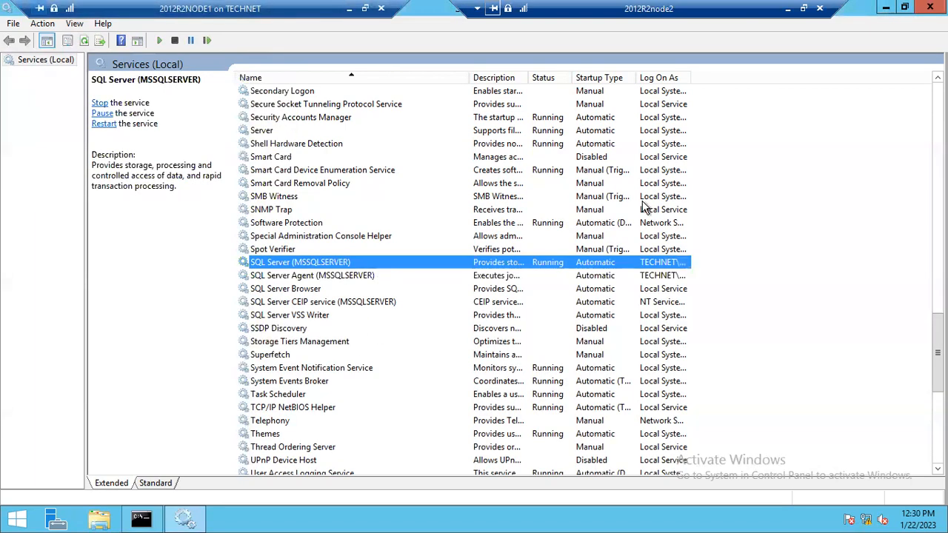
Return to SQL Server Management Studio on 2012R2NODE1 and try to connect to the 2012R2NODE2 database engine again.
left_click(787, 9)
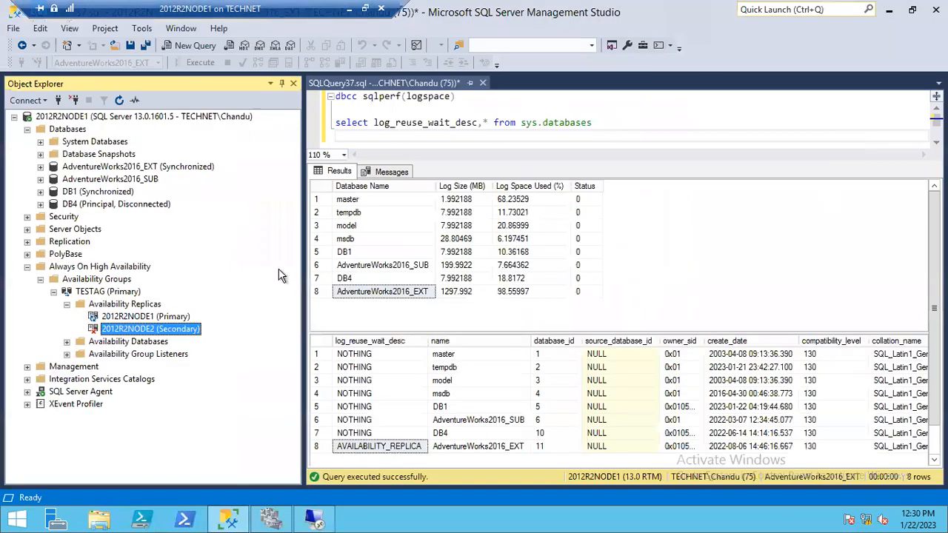
left_click(58, 100)
type("2012R2NODE2")
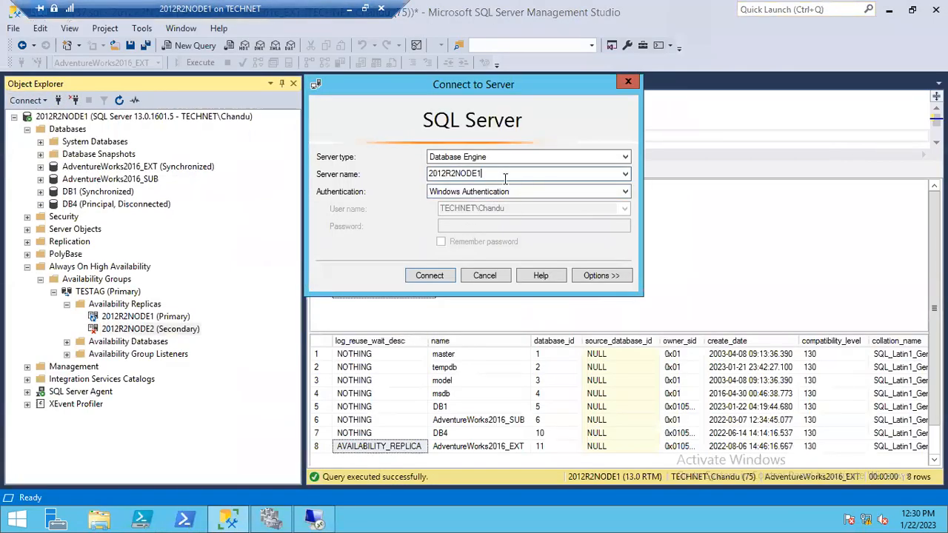
key("Return")
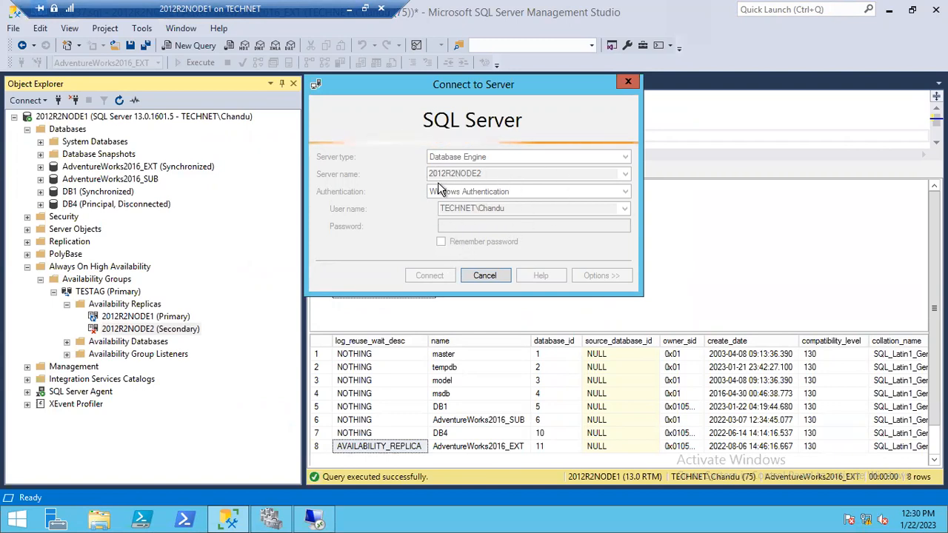
Switch back to the 2012R2node2 session and open SQL Server 2016 Configuration Manager, allowing it to make changes.
left_click(315, 521)
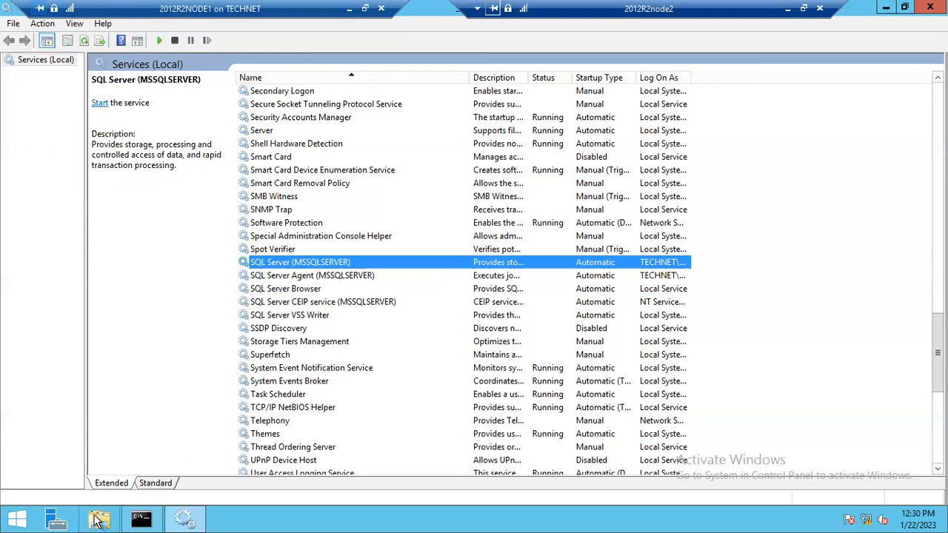
left_click(21, 520)
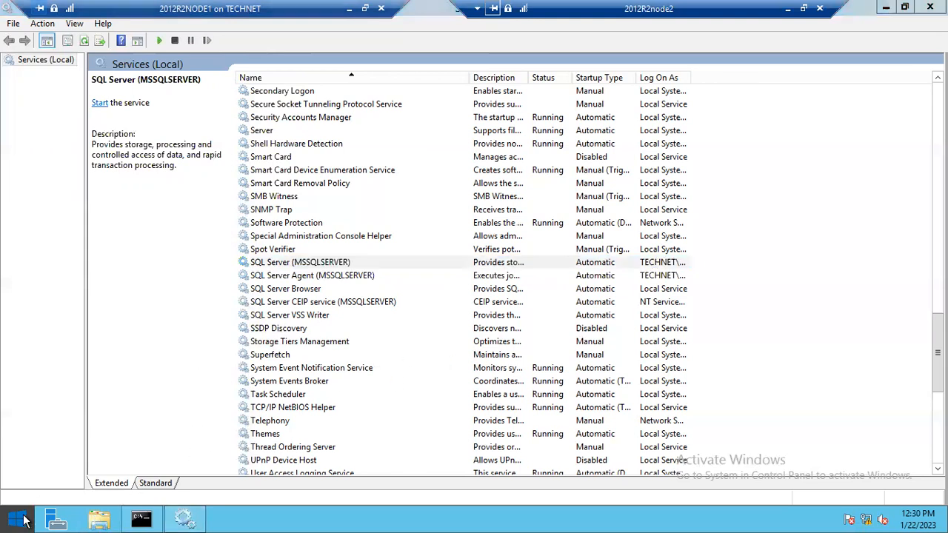
type("confi")
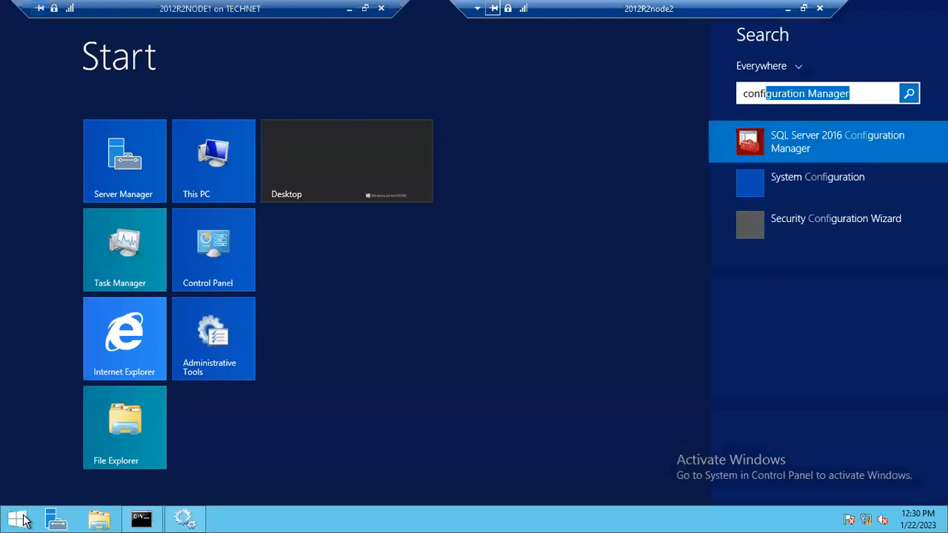
left_click(858, 156)
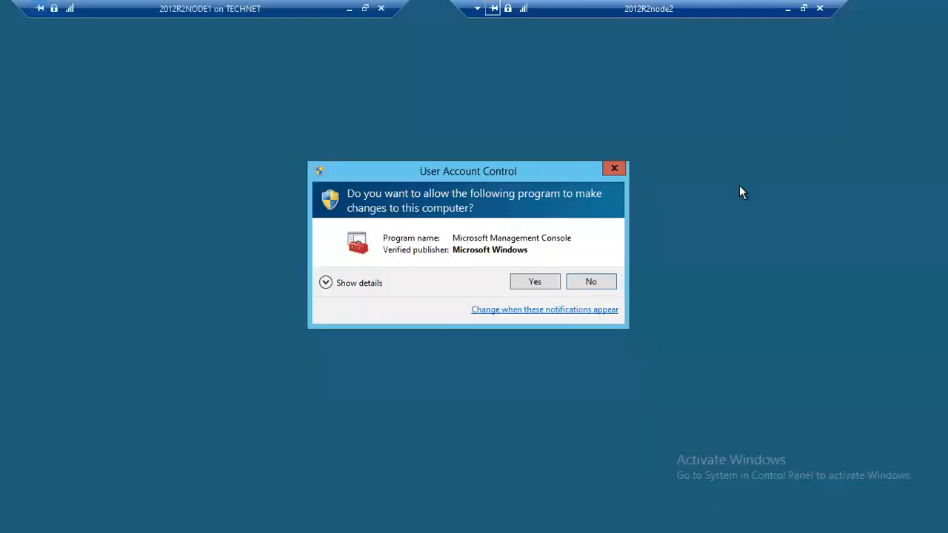
left_click(524, 286)
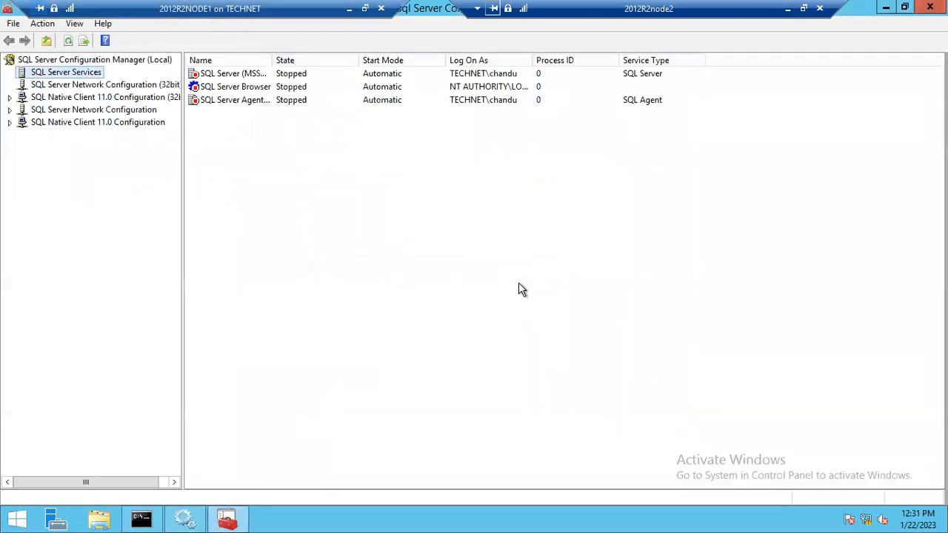
Copy the MSSQL\Log folder path from the -e startup parameter in the SQL Server (MSSQLSERVER) properties.
double_click(274, 60)
left_click(236, 74)
double_click(236, 74)
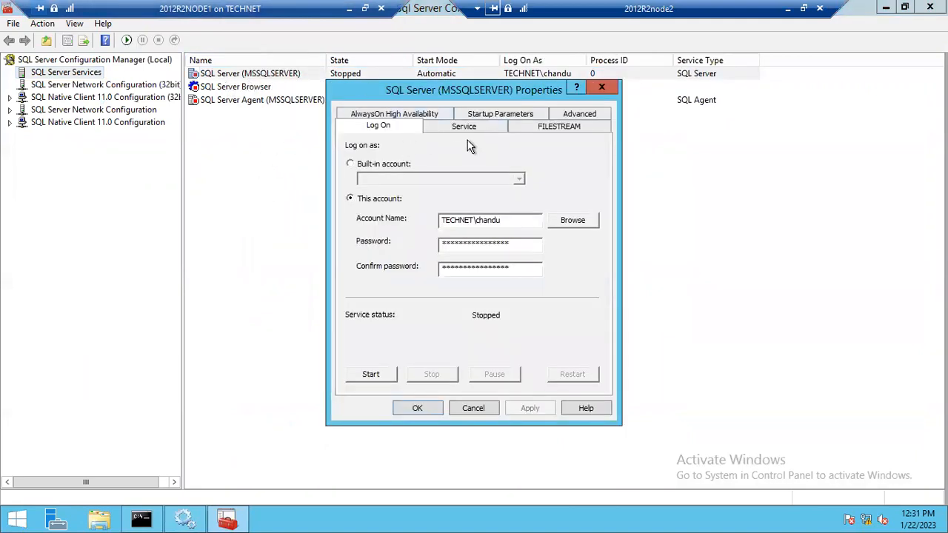
left_click(490, 117)
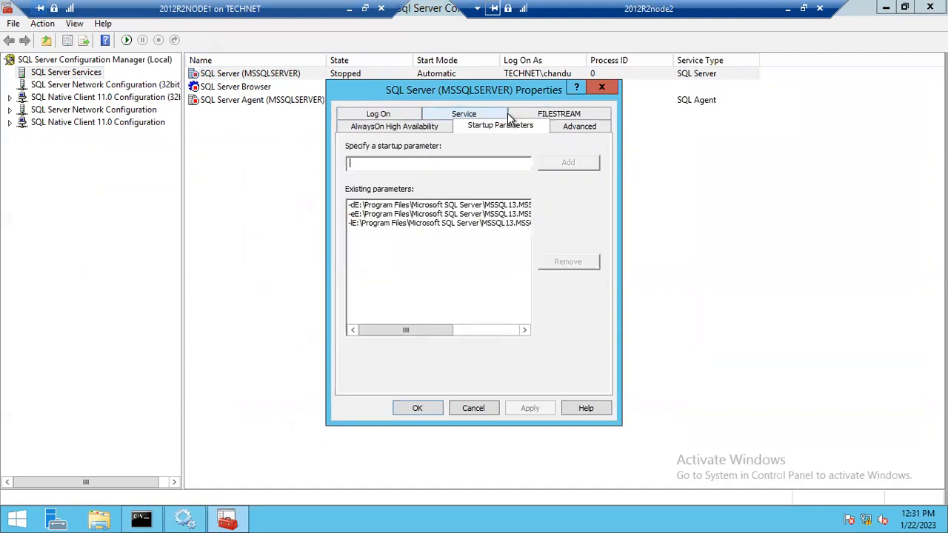
left_click(374, 214)
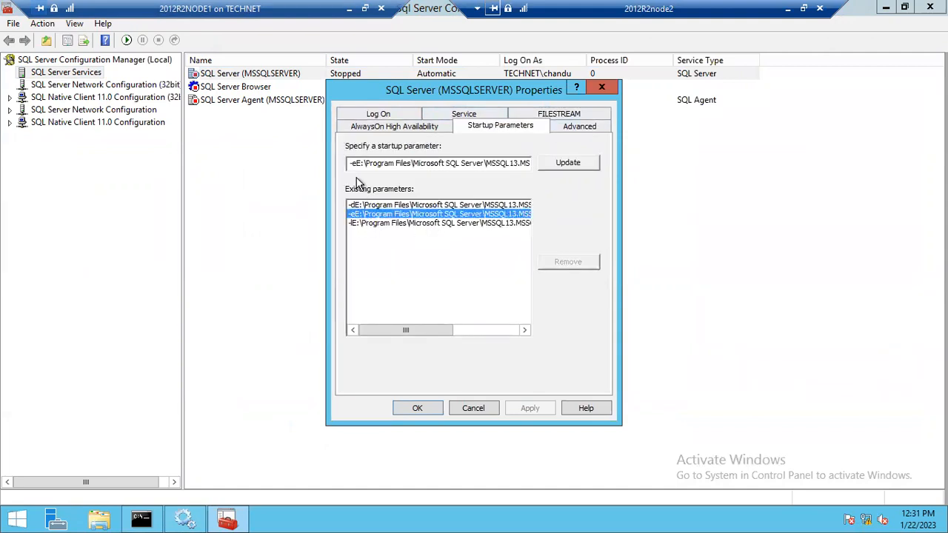
left_click_drag(357, 163, 493, 162)
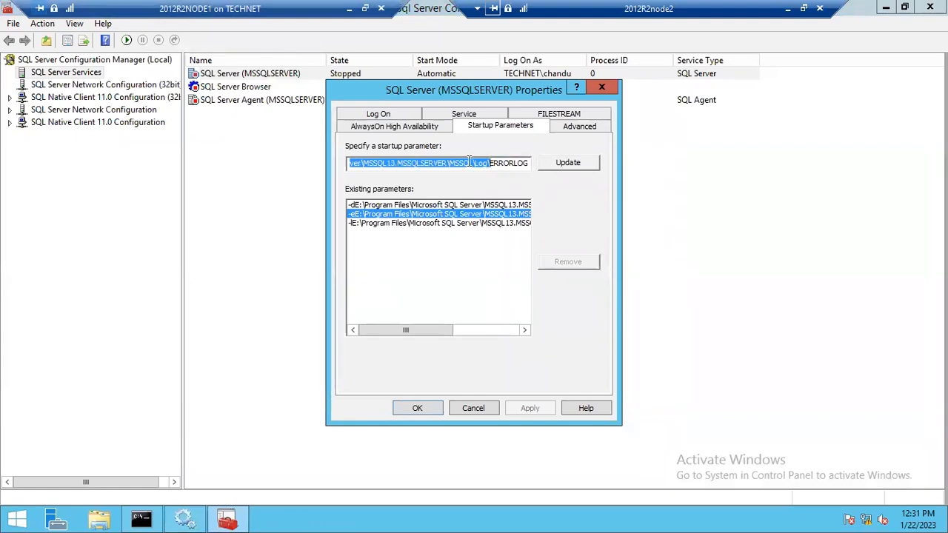
right_click(467, 158)
left_click(497, 203)
Open the copied MSSQL13.MSSQLSERVER\MSSQL\Log folder through the Run dialog and maximize its window.
right_click(16, 518)
left_click(43, 482)
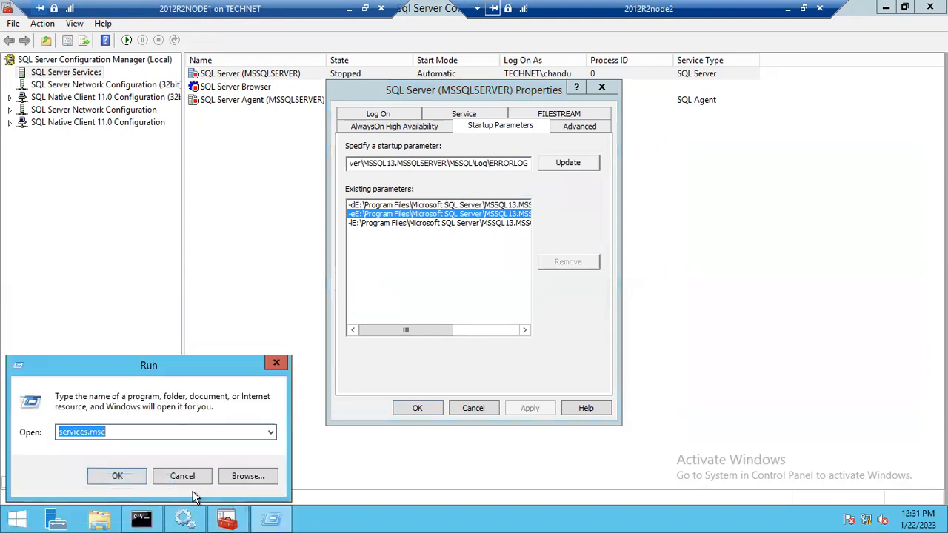
key("Return")
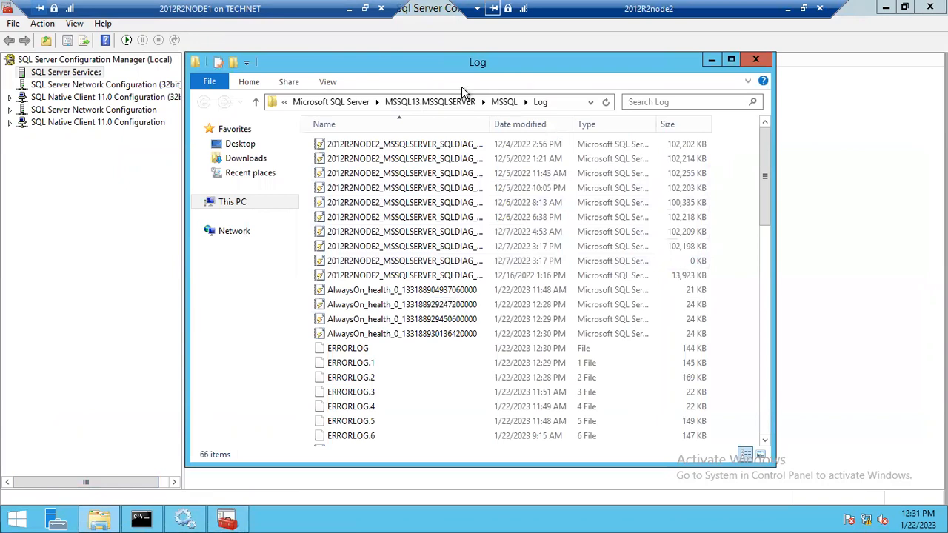
double_click(442, 74)
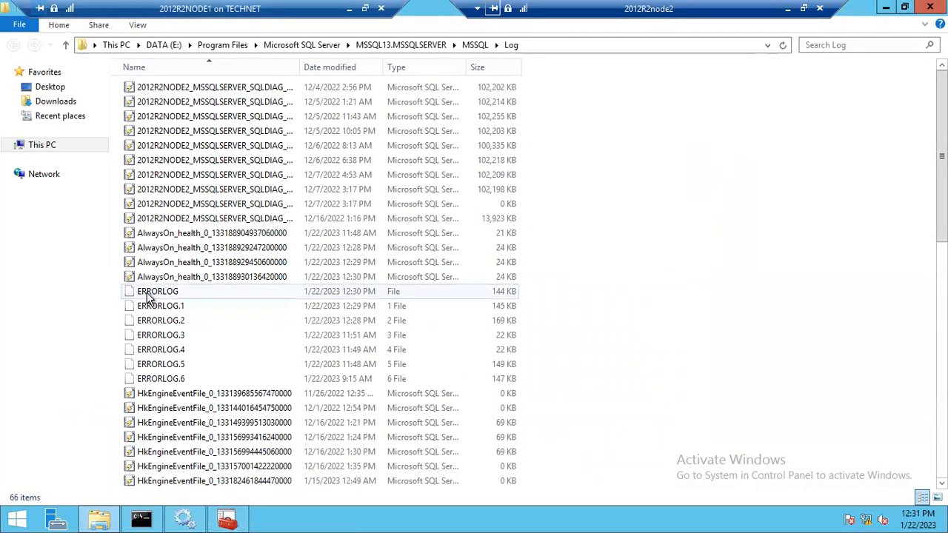
Open the current ERRORLOG file in Notepad and maximize the window.
left_click(147, 294)
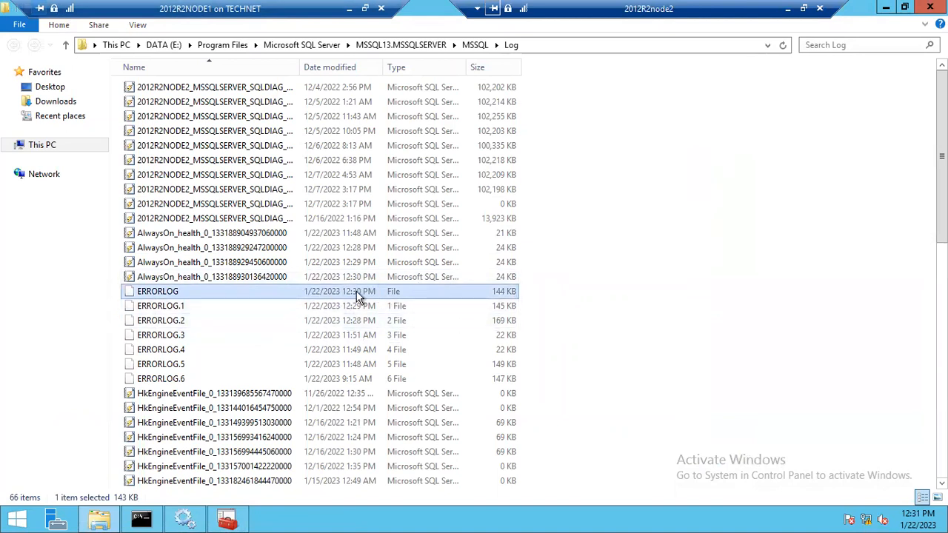
double_click(161, 294)
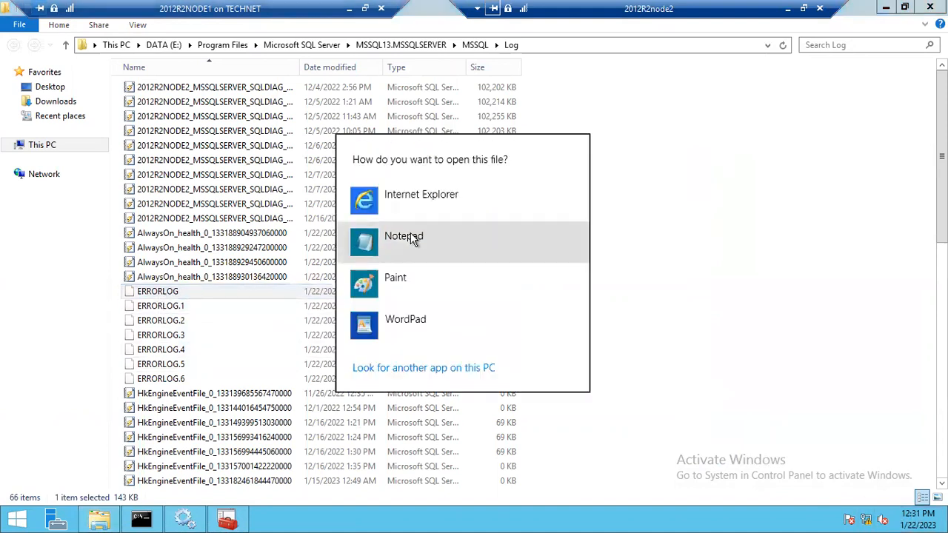
left_click(409, 237)
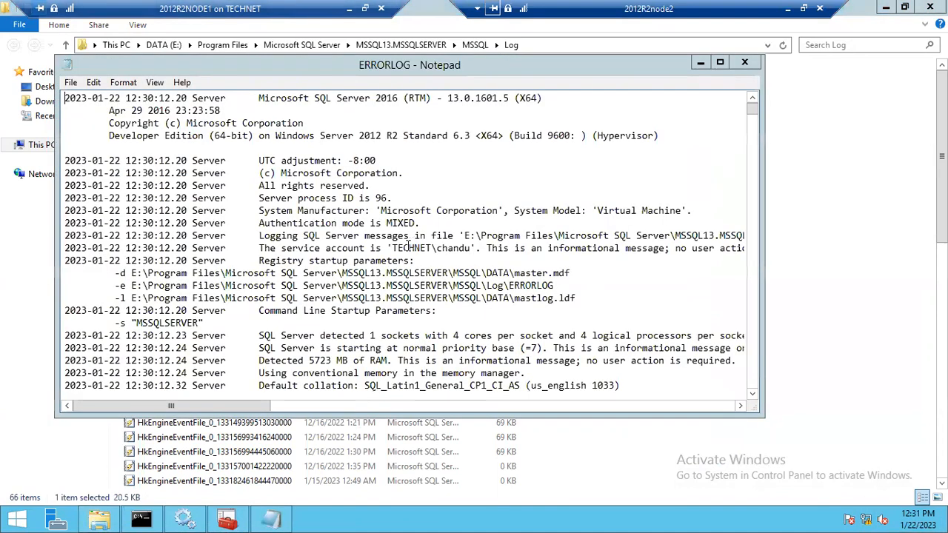
double_click(234, 71)
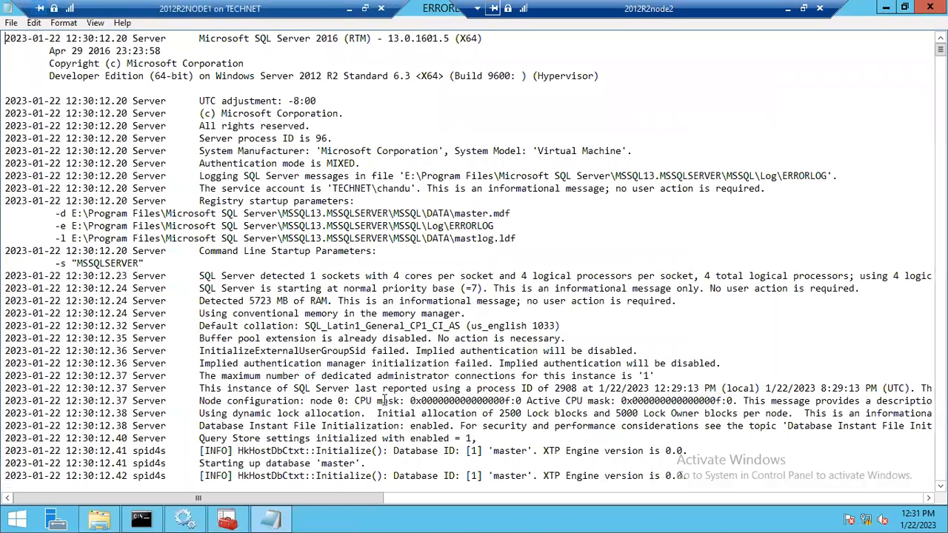
Read the startup entries in the ERRORLOG, go to its end and examine the last error messages before the shutdown.
scroll(326, 325, "down", 9)
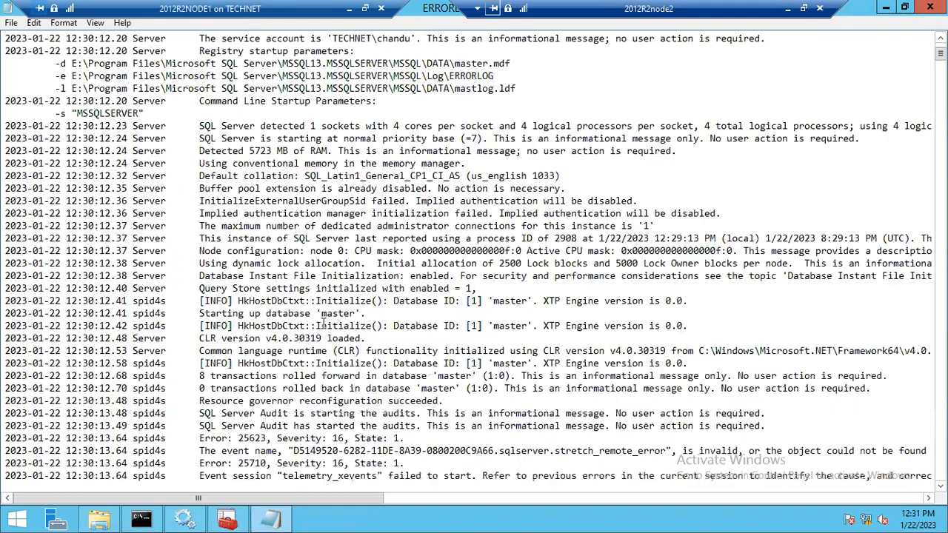
scroll(324, 324, "down", 5)
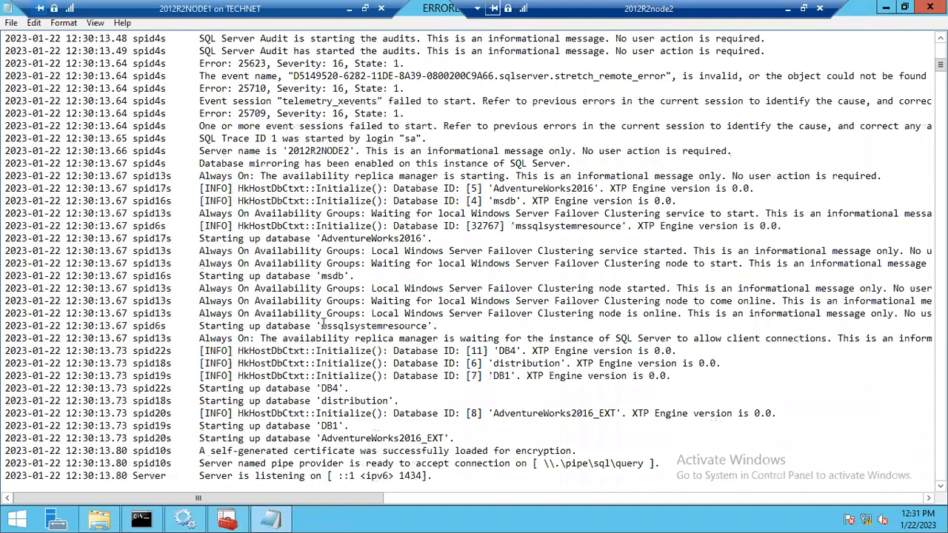
key("ctrl+End")
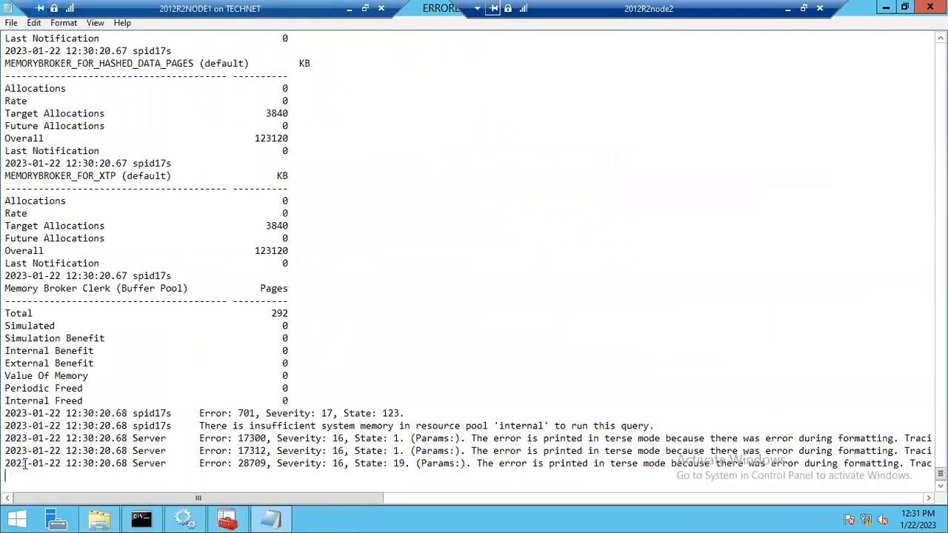
left_click_drag(22, 475, 6, 415)
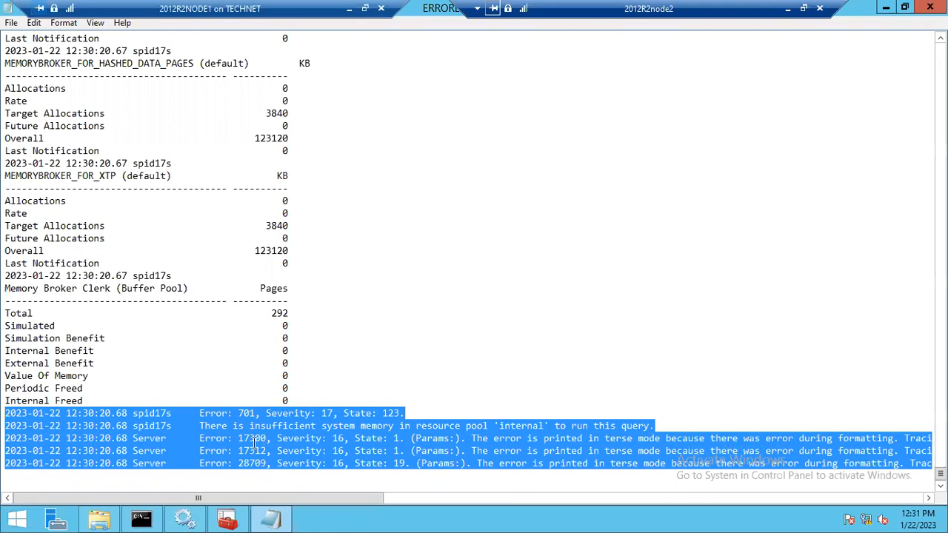
left_click(202, 427)
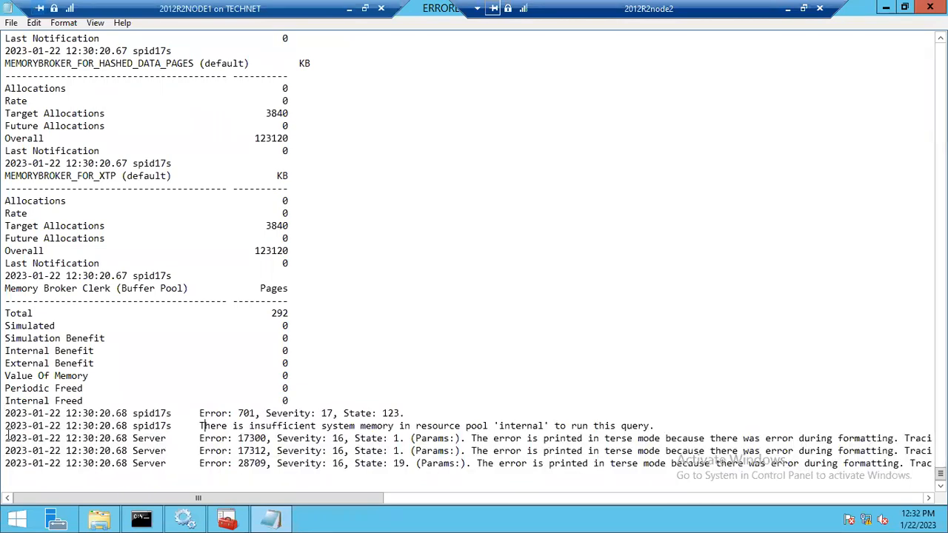
left_click_drag(6, 426, 6, 439)
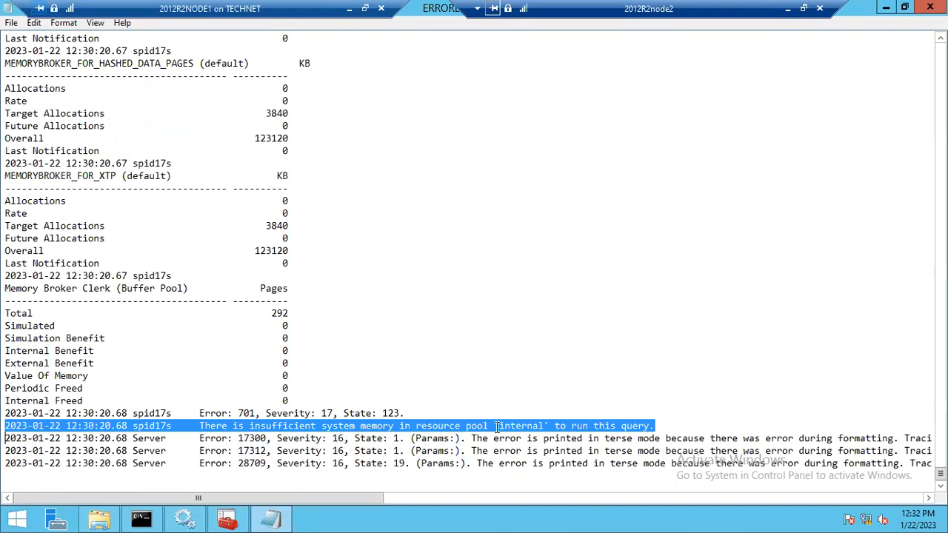
left_click_drag(494, 426, 543, 426)
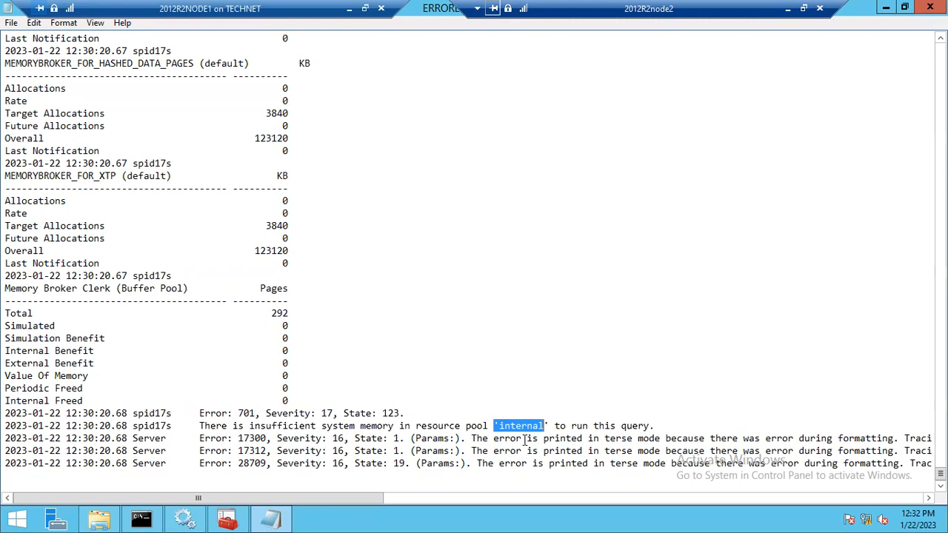
left_click(498, 425)
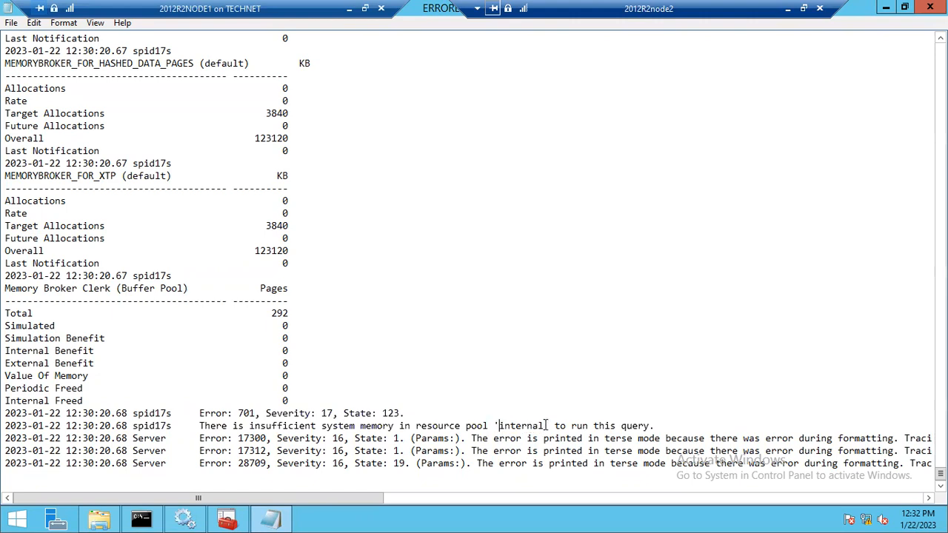
left_click(546, 425, "shift")
Insert a blank line above the final error entries and highlight the memory report preceding them.
left_click(319, 401)
key("Return")
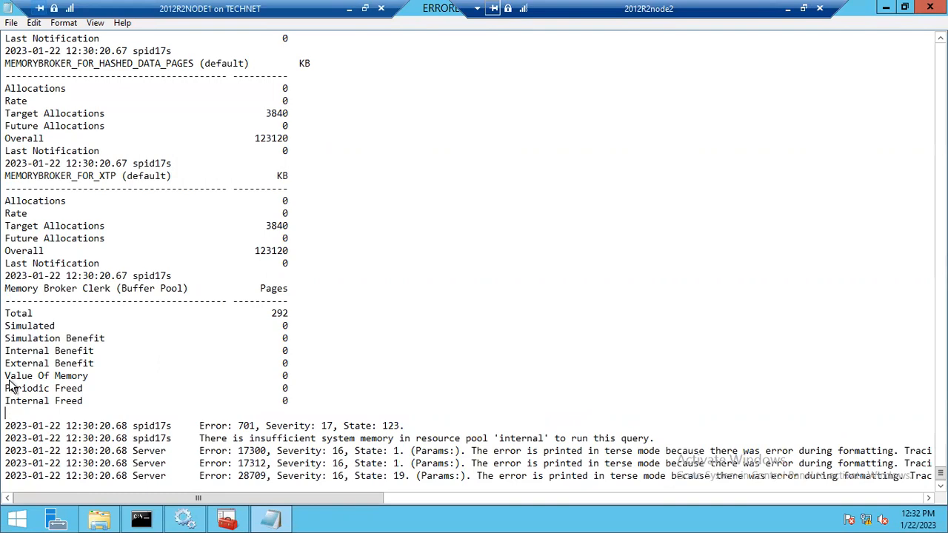
left_click_drag(18, 411, 9, 77)
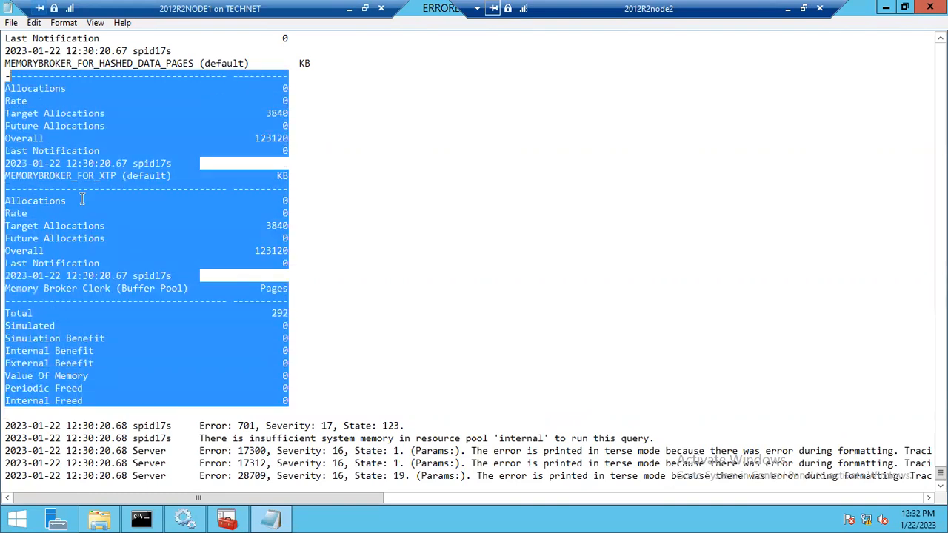
Review the memory broker, object store, cache store and memory clerk sections of the ERRORLOG back up to the Memory Manager report.
scroll(88, 218, "down", 1)
scroll(99, 218, "up", 11)
scroll(98, 214, "up", 20)
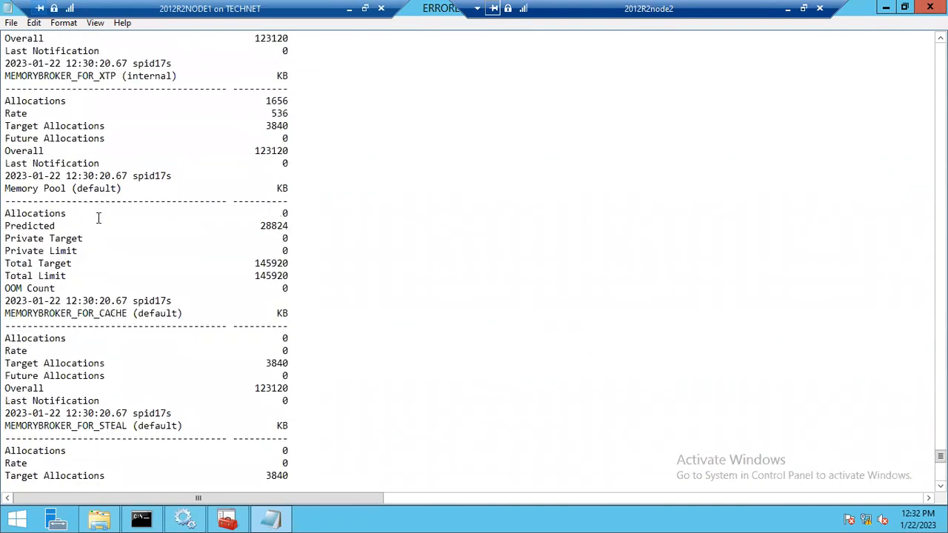
scroll(98, 218, "up", 20)
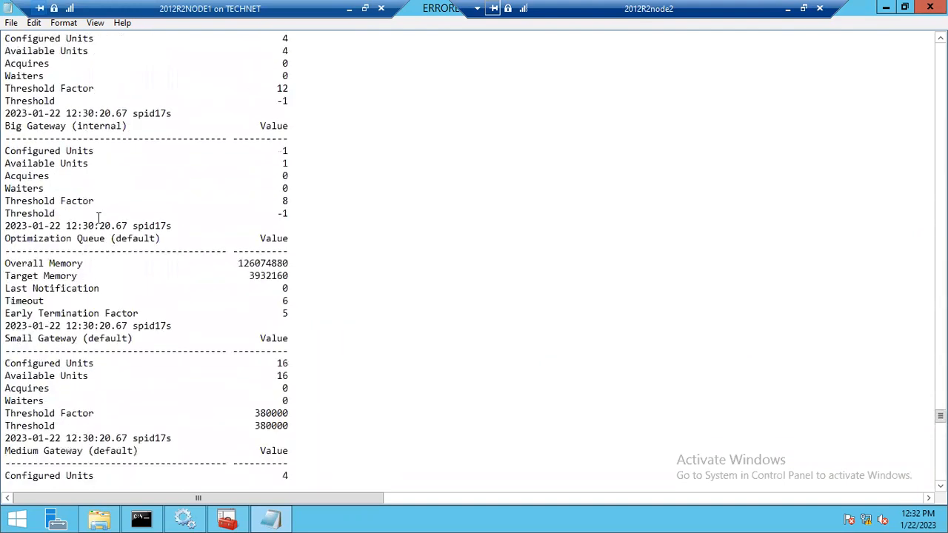
scroll(99, 218, "up", 15)
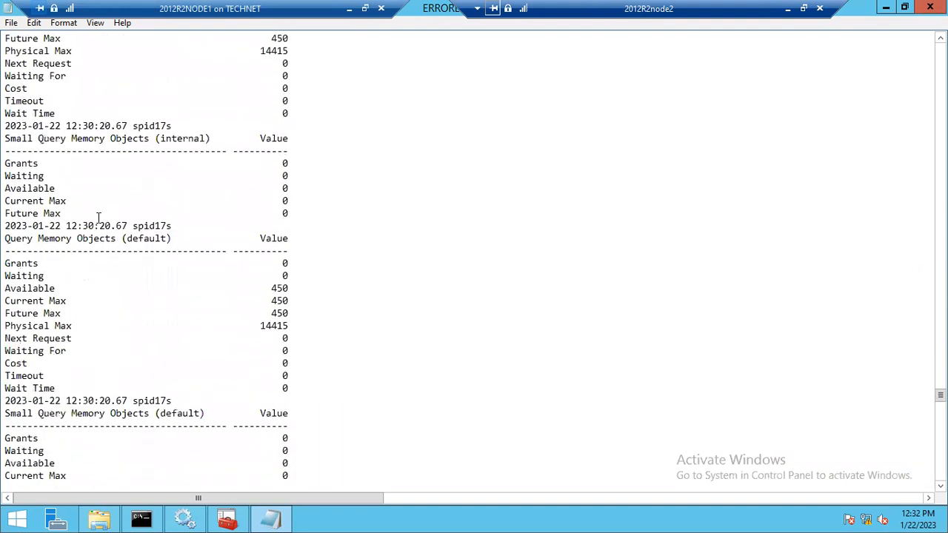
scroll(99, 218, "up", 18)
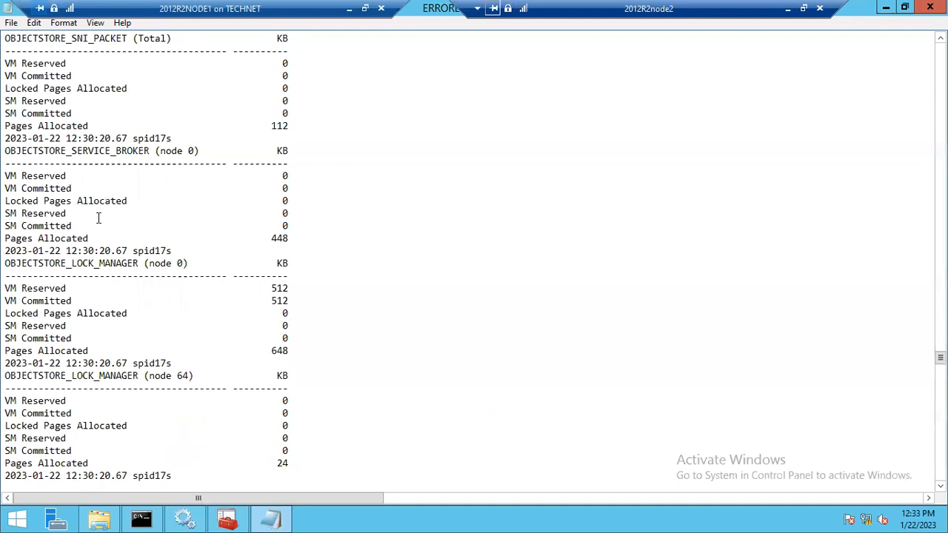
scroll(99, 213, "up", 20)
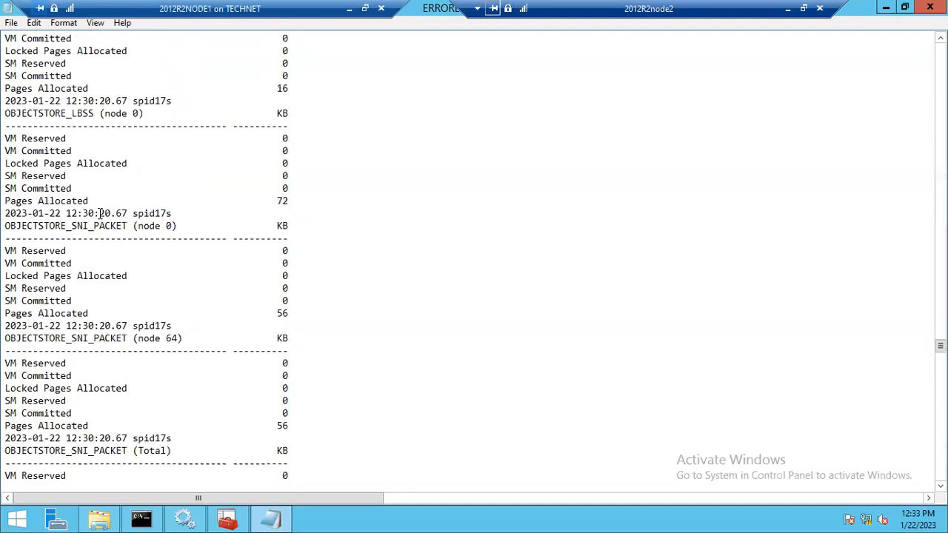
scroll(99, 213, "up", 20)
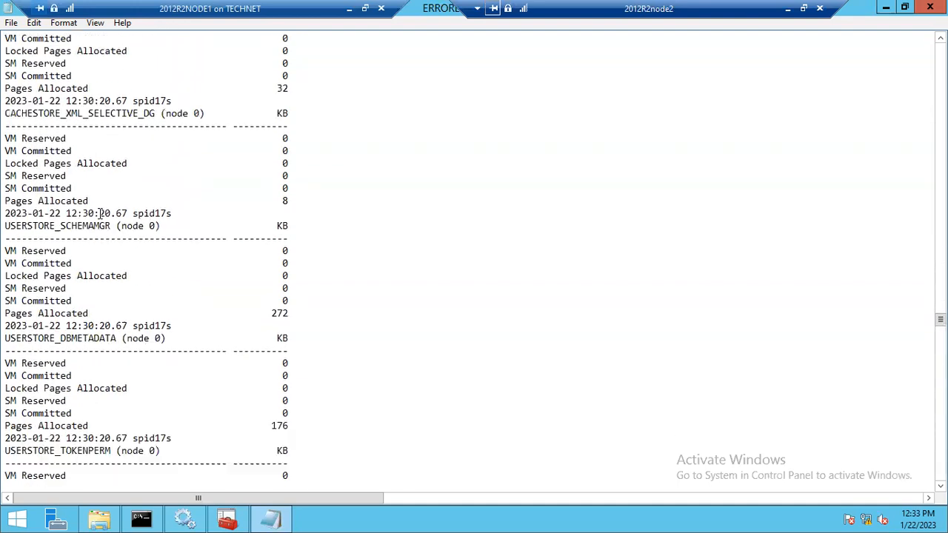
scroll(100, 213, "up", 20)
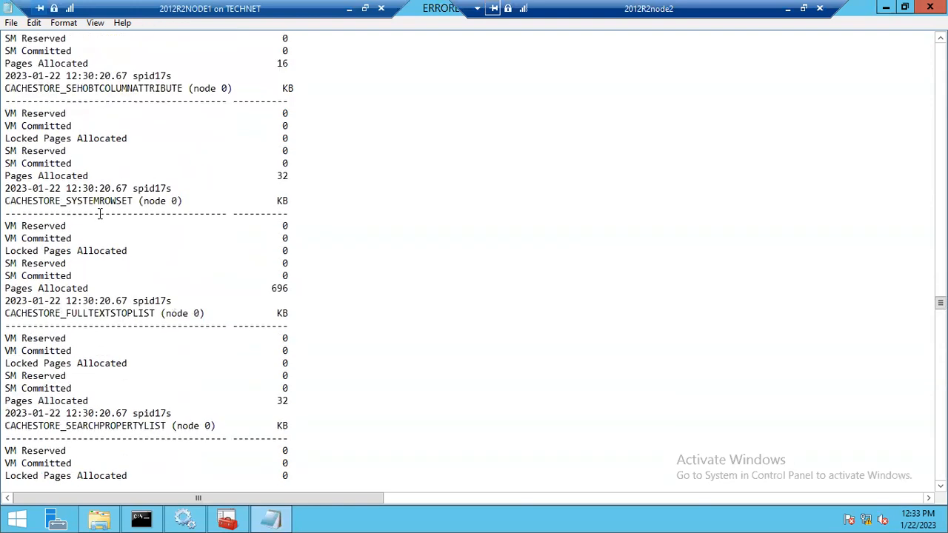
scroll(173, 201, "up", 3)
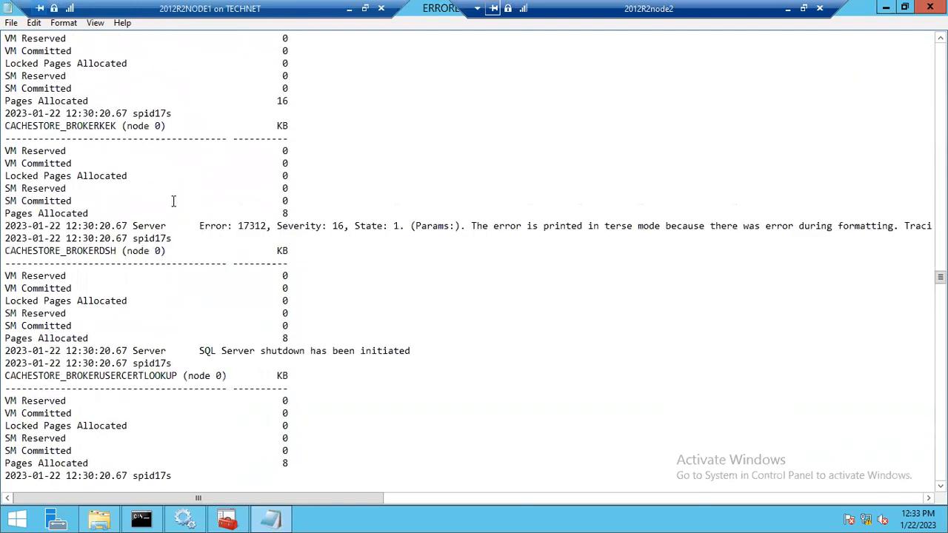
scroll(220, 238, "up", 20)
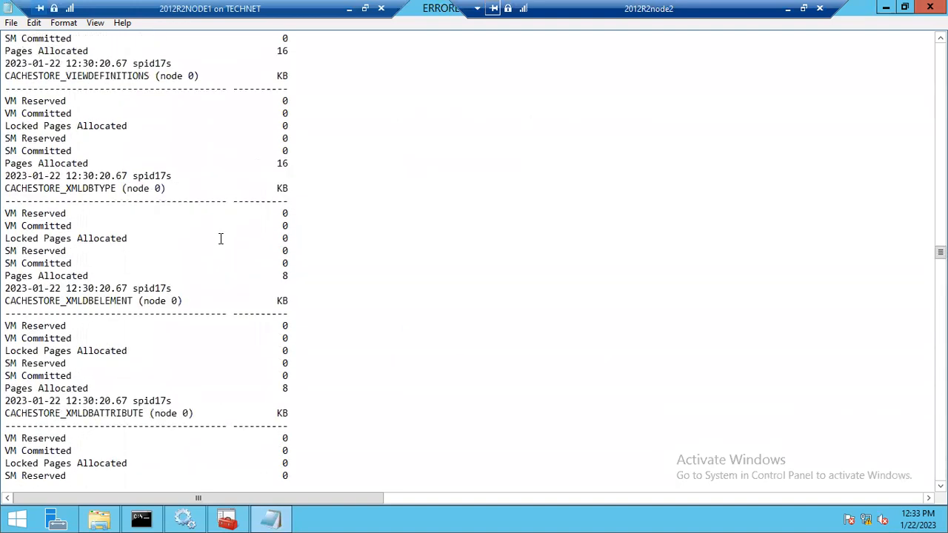
scroll(220, 238, "up", 20)
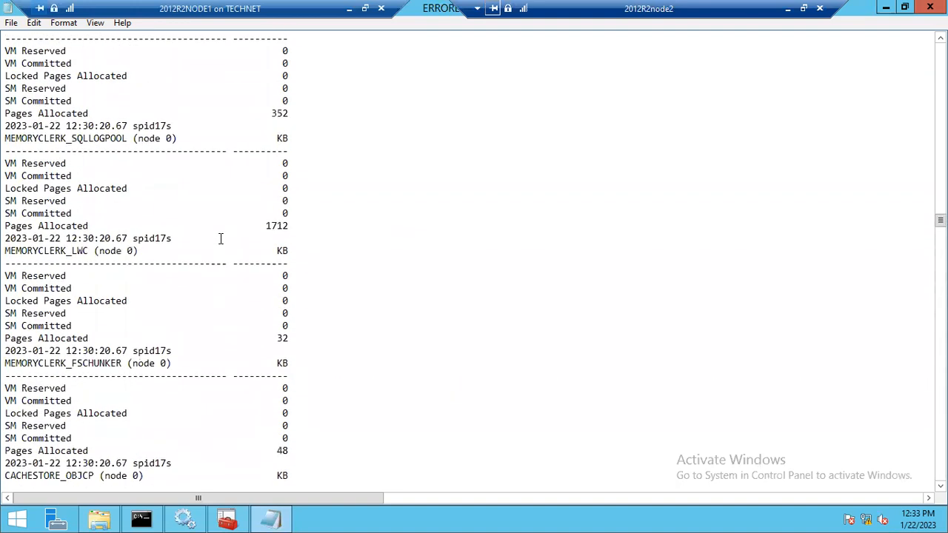
scroll(220, 238, "up", 20)
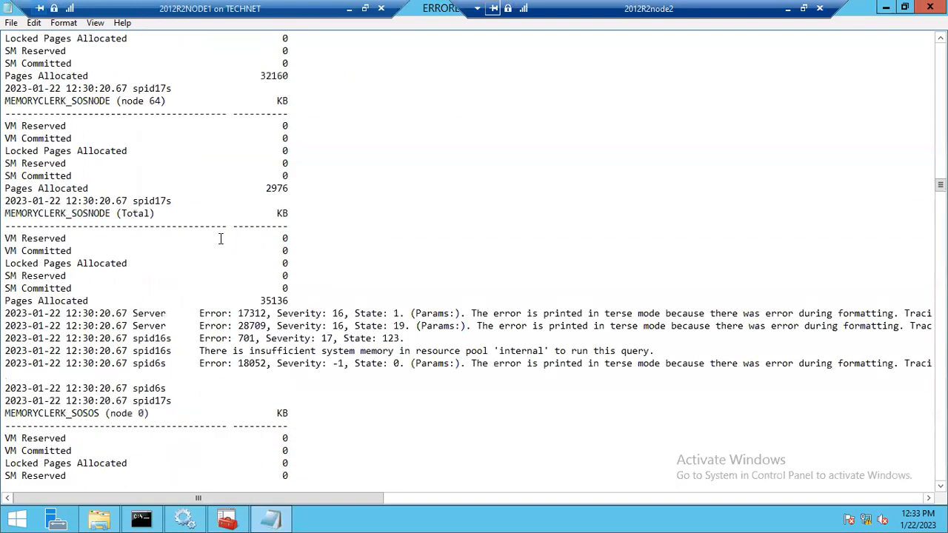
scroll(220, 238, "up", 20)
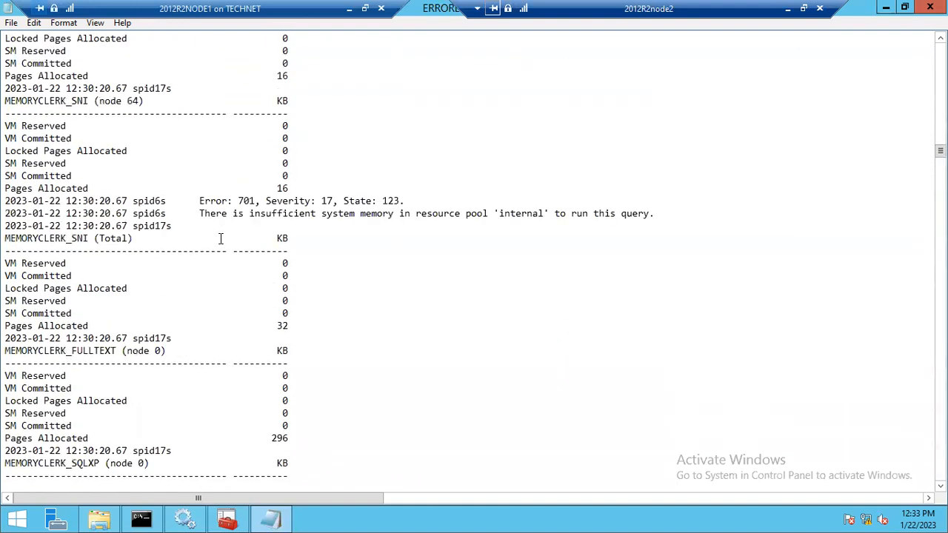
scroll(220, 238, "up", 20)
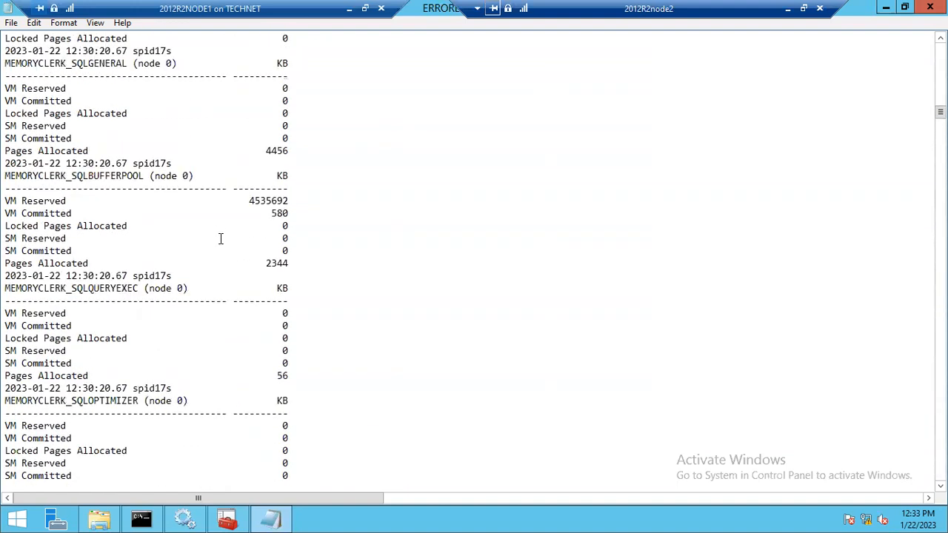
scroll(220, 238, "up", 1)
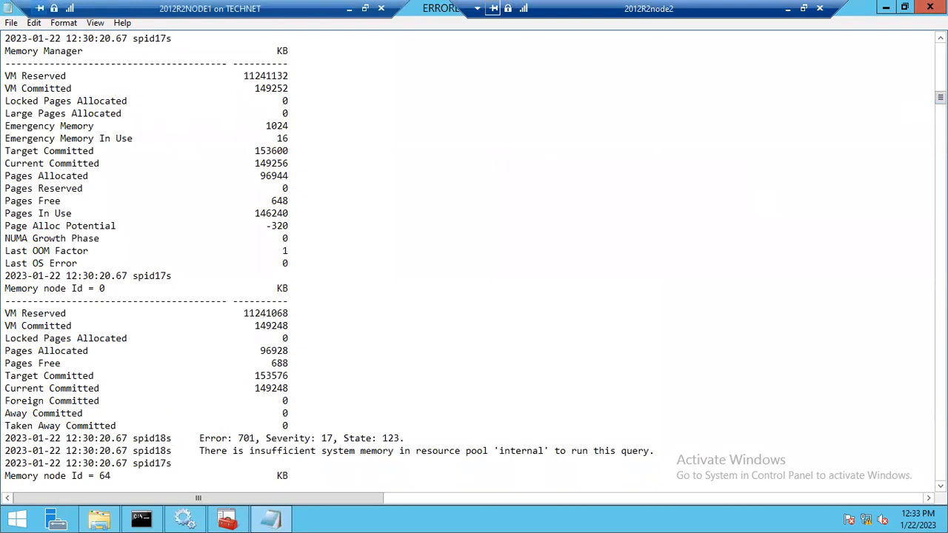
Review the ERRORLOG from its start to the failed page allocation entry, highlighting its timestamp and the AdventureWorks2016 and distribution recovery messages.
left_click_drag(940, 97, 941, 64)
scroll(511, 248, "up", 14)
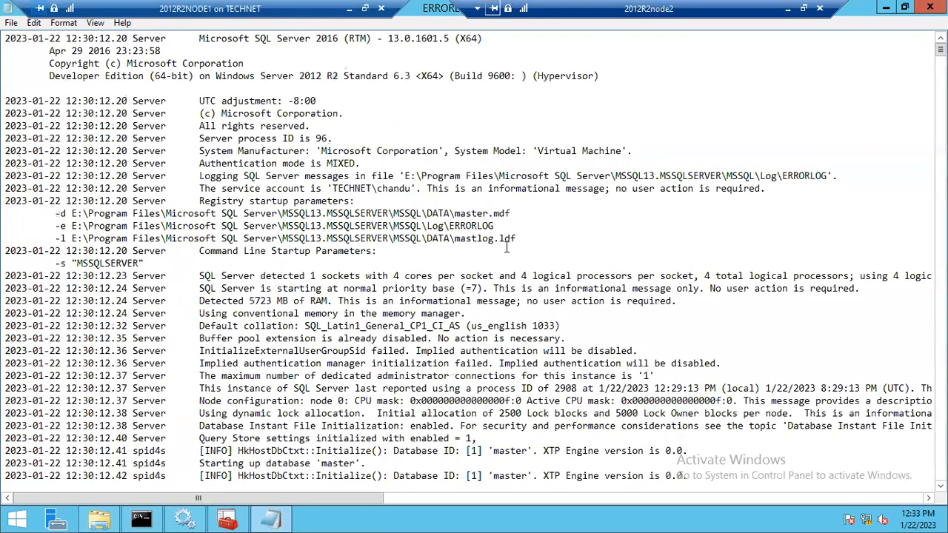
scroll(507, 249, "down", 15)
scroll(506, 247, "down", 14)
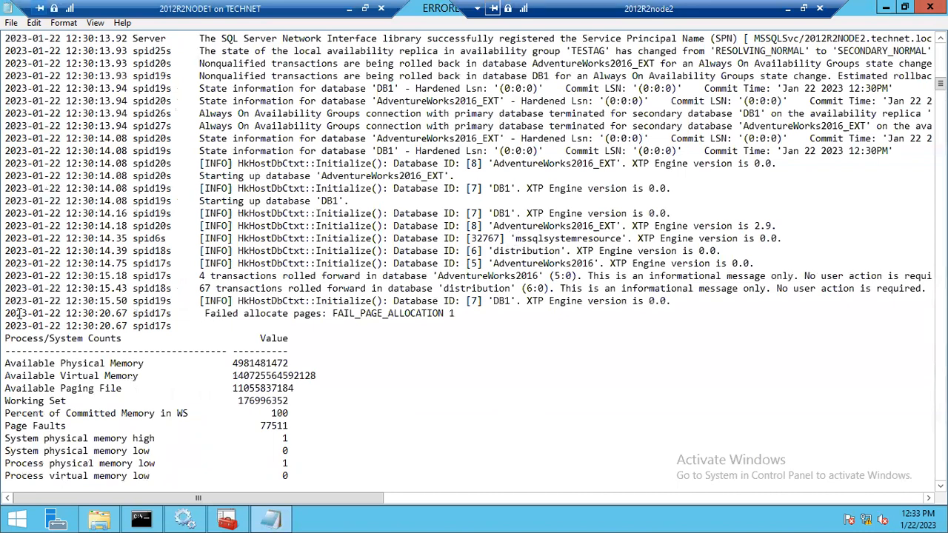
double_click(89, 313)
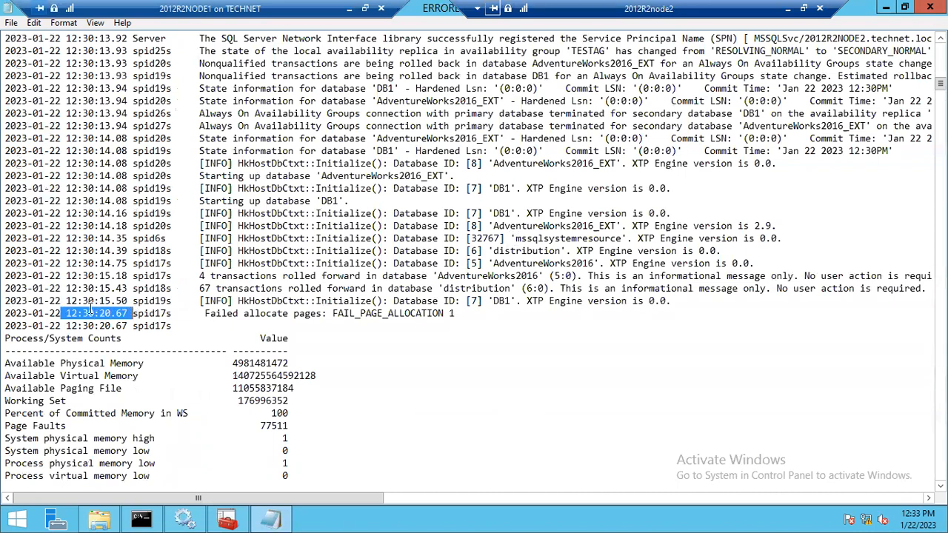
left_click(7, 313)
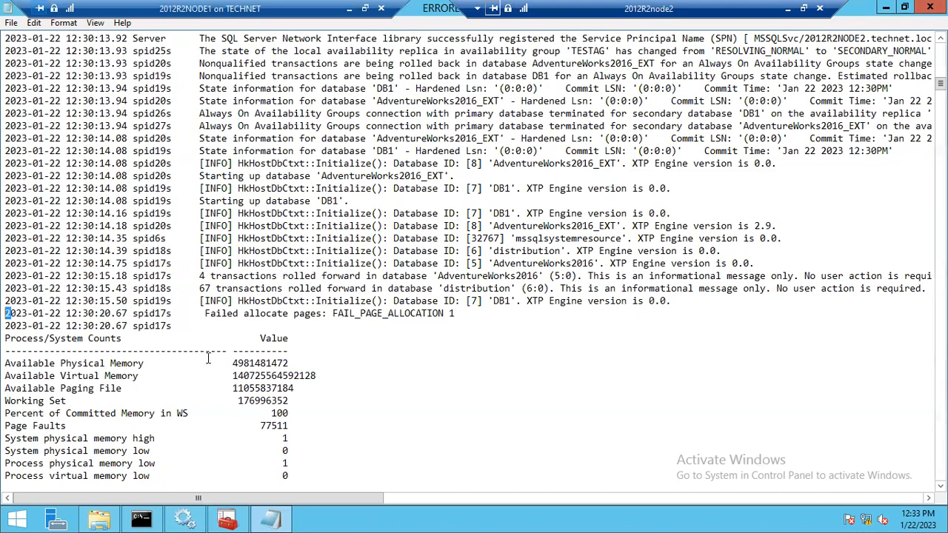
left_click(8, 296)
left_click_drag(197, 278, 457, 278)
left_click(496, 277)
double_click(496, 276)
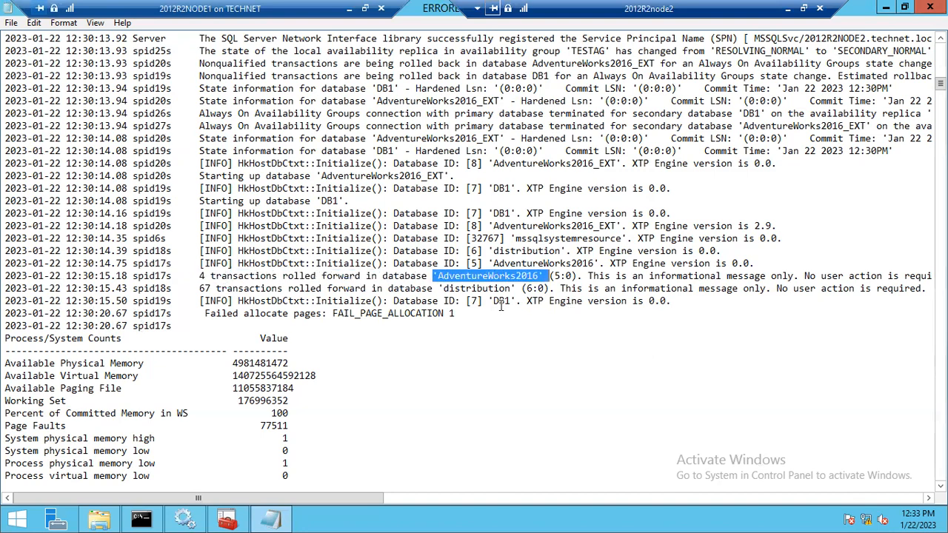
double_click(447, 289)
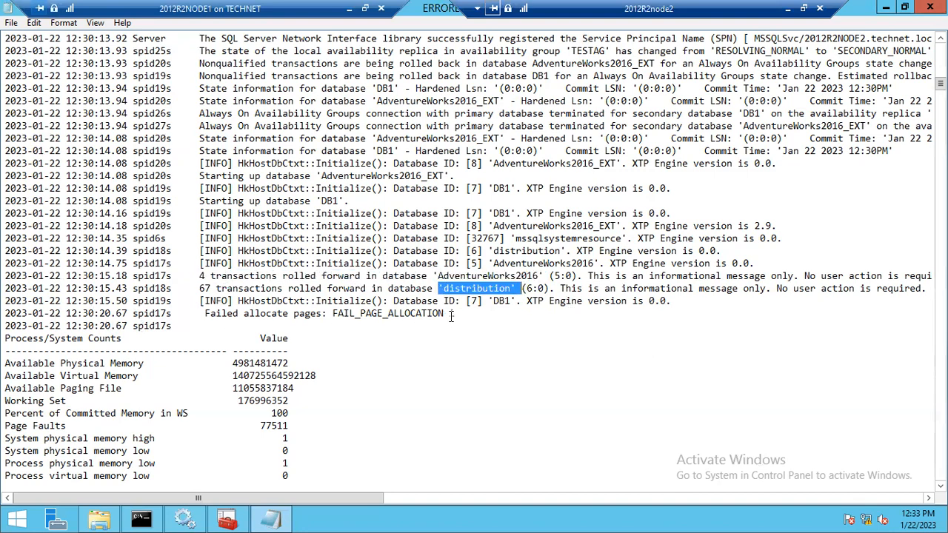
Insert three blank lines above the Failed allocate pages entry to separate it from the startup messages.
left_click(6, 314)
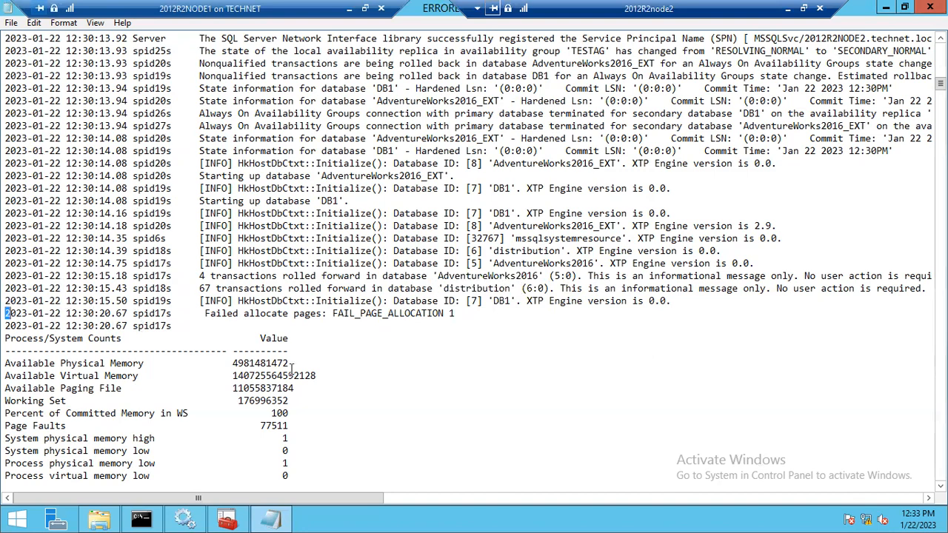
key("Return")
key("Return")
key("Return")
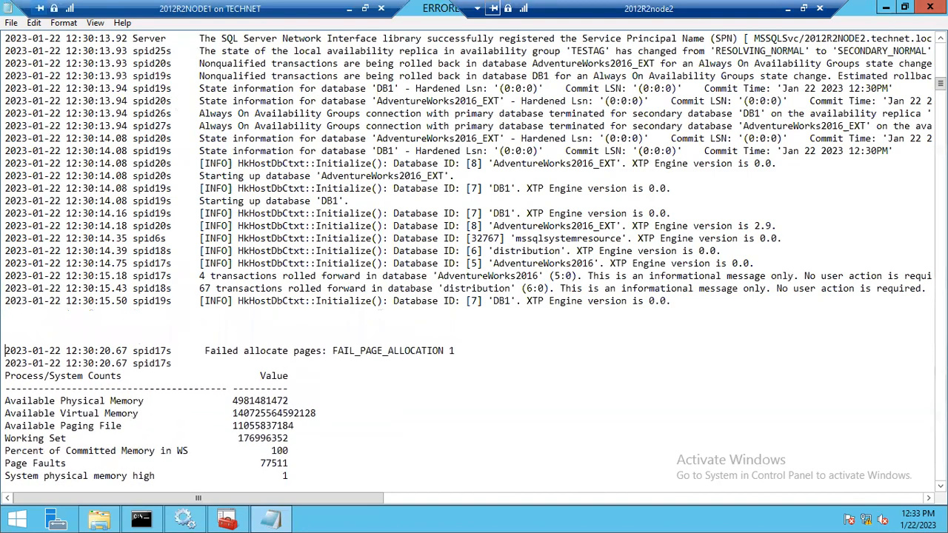
Highlight FAIL_PAGE_ALLOCATION and the number following it to examine the failed page allocation.
left_click_drag(330, 314, 459, 313)
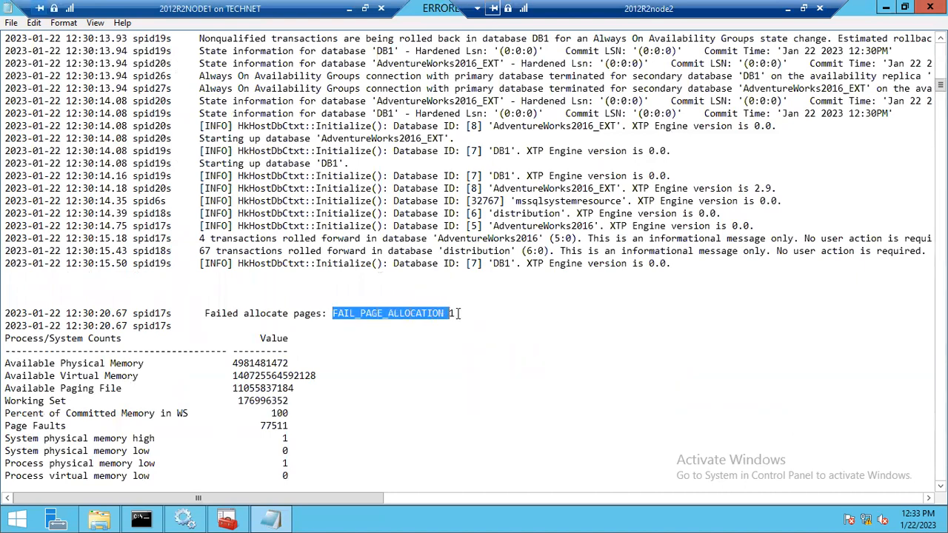
double_click(455, 314)
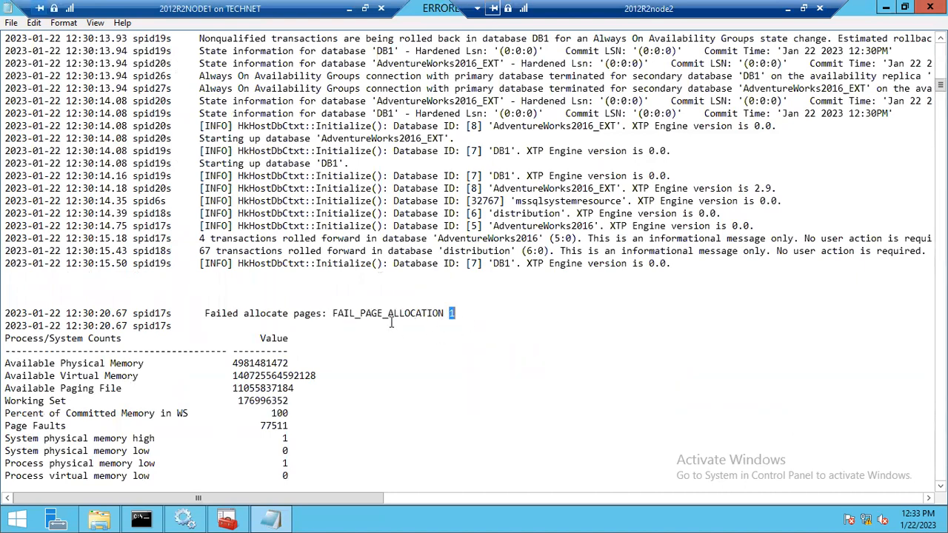
left_click_drag(333, 313, 440, 314)
left_click(457, 311)
double_click(452, 313)
scroll(399, 346, "down", 2)
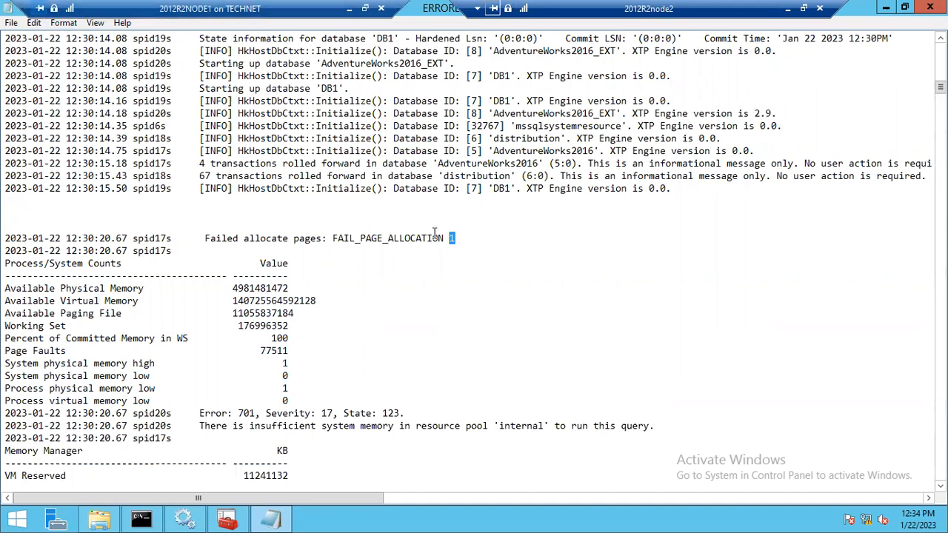
left_click(458, 239)
double_click(451, 239)
Insert a blank line above the Process/System Counts heading.
left_click(6, 264)
key("Return")
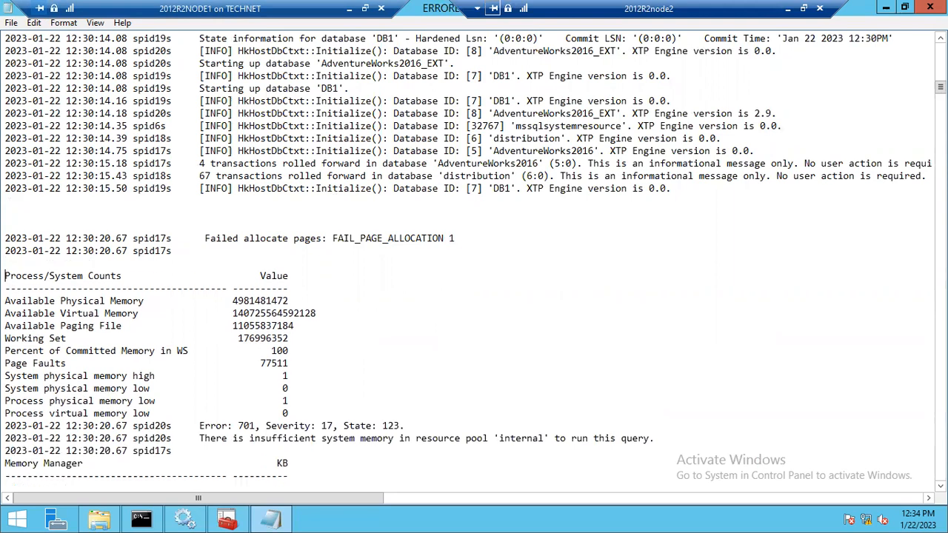
scroll(227, 263, "down", 2)
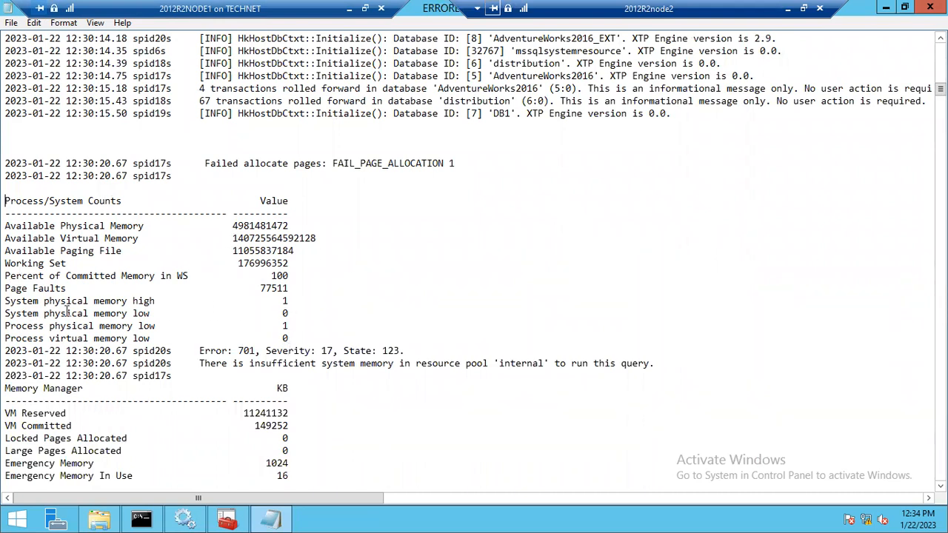
Examine the System physical memory high and Process physical memory low rows against the FAIL_PAGE_ALLOCATION entry by highlighting each one.
mouse_move(5, 302)
left_mouse_down()
mouse_move(294, 297)
mouse_move(7, 304)
left_mouse_up()
left_click(294, 297)
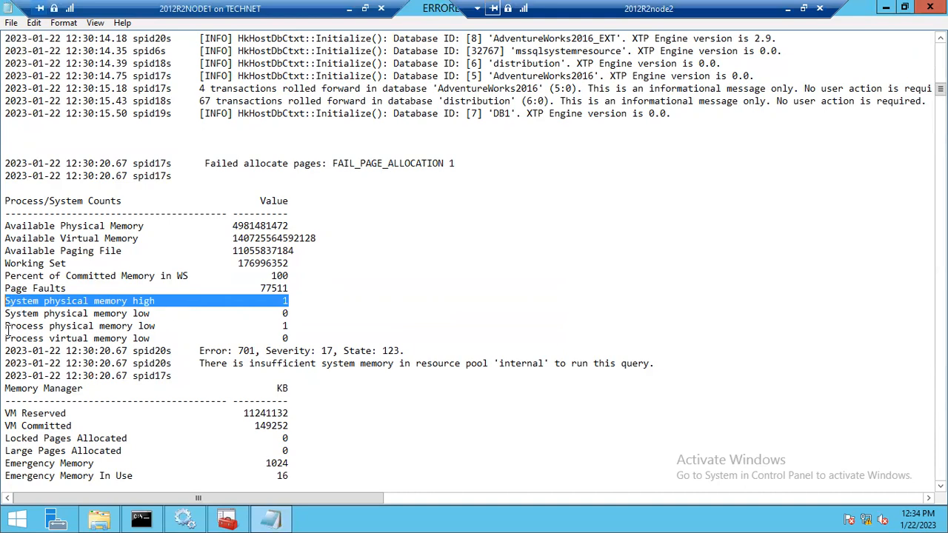
left_click_drag(6, 327, 294, 324)
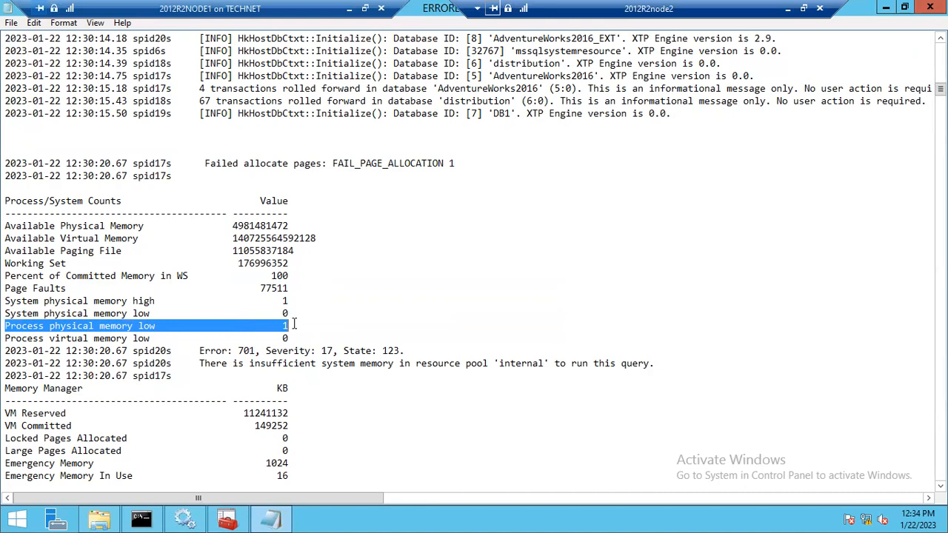
left_click_drag(289, 304, 6, 302)
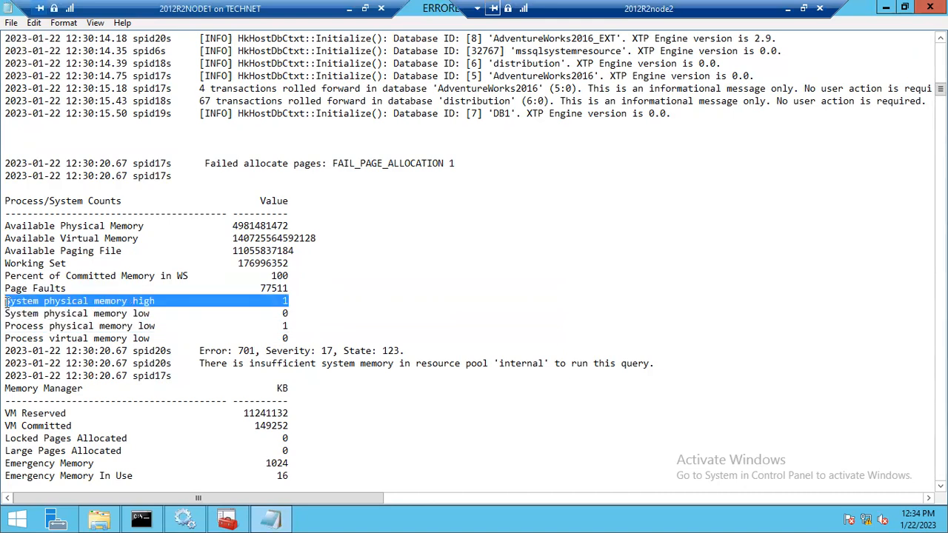
left_click_drag(291, 327, 5, 325)
left_click(6, 325)
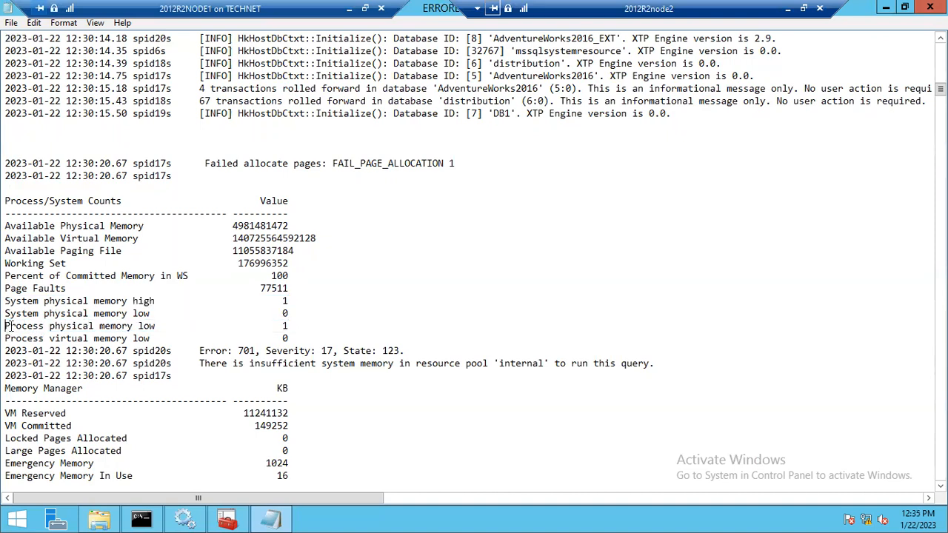
left_click_drag(293, 325, 5, 328)
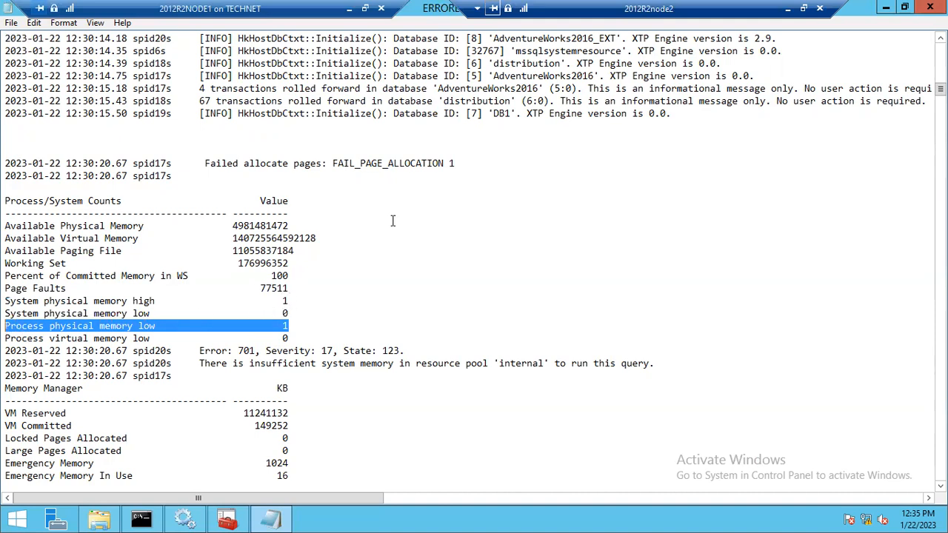
left_click_drag(466, 164, 449, 164)
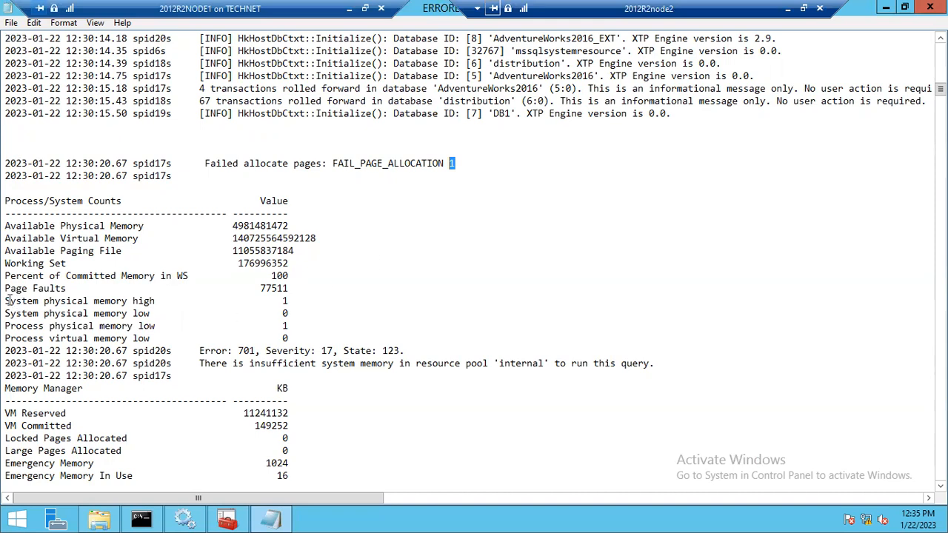
left_click_drag(5, 300, 290, 298)
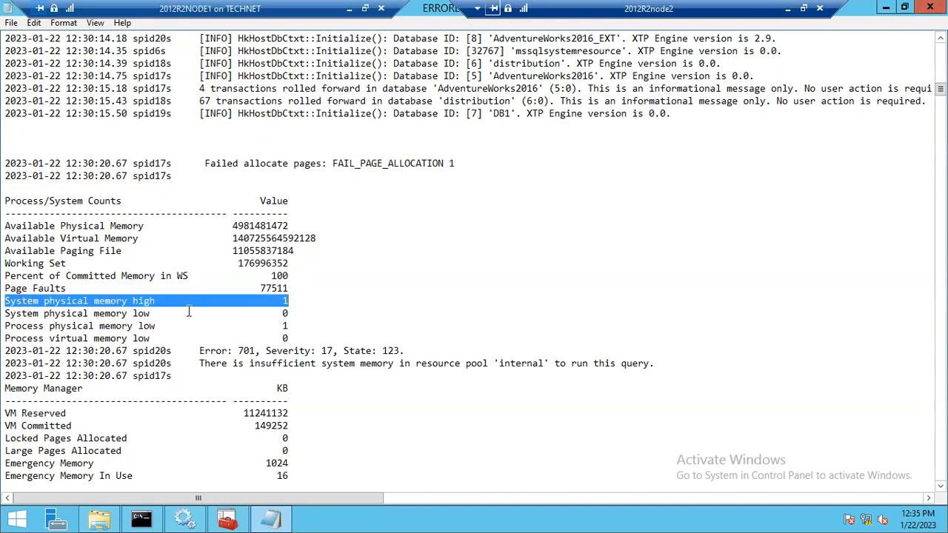
Insert a blank line below the Available Physical Memory row and highlight that row.
left_click(324, 227)
key("Return")
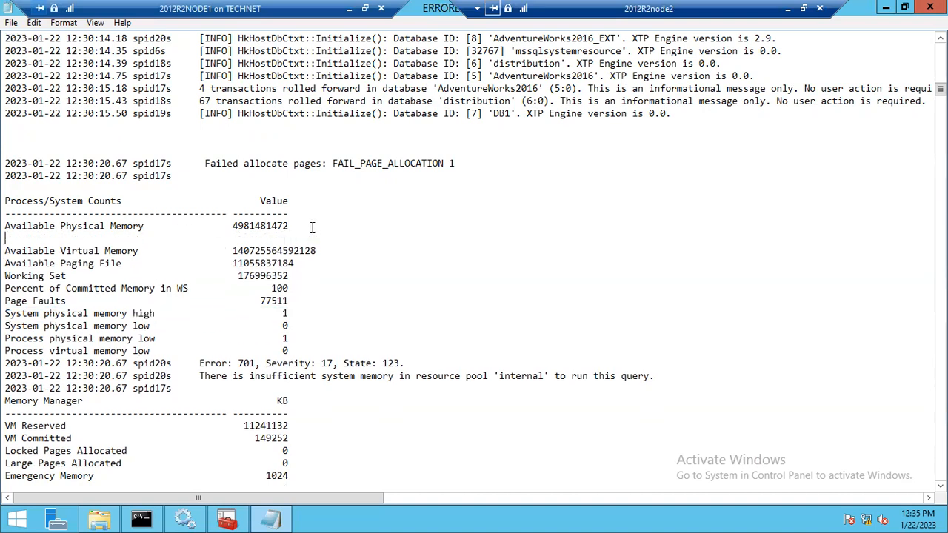
left_click_drag(7, 239, 6, 228)
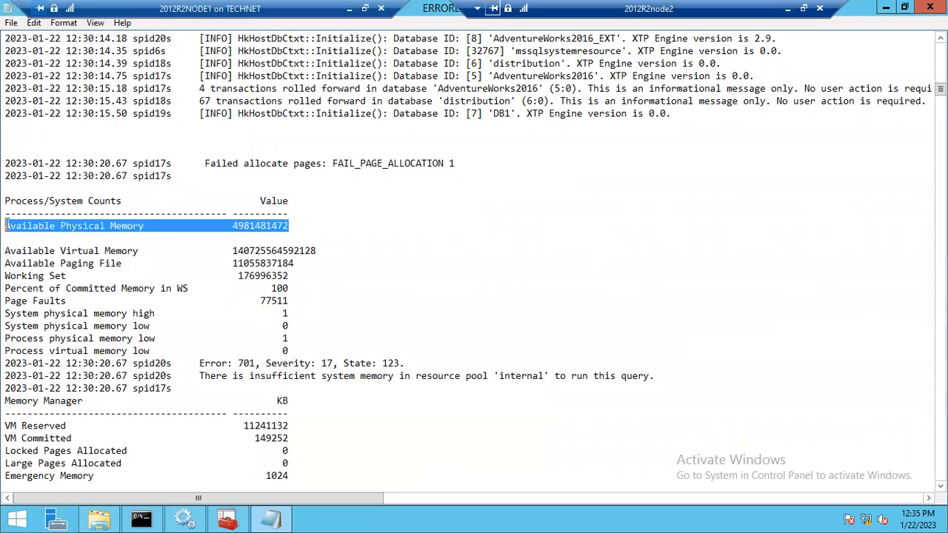
left_click(293, 229)
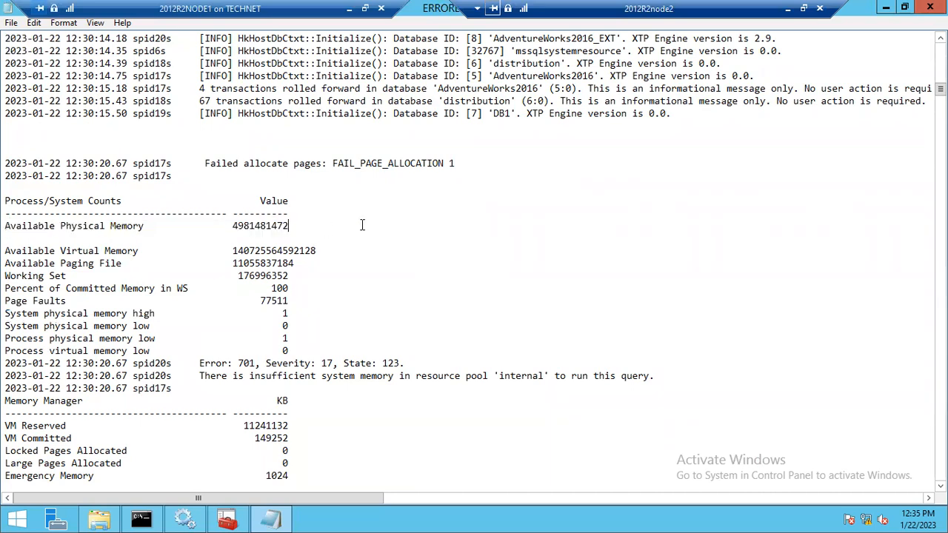
type("-->>")
key("Left")
key("Left")
key("Left")
left_click_drag(236, 227, 6, 226)
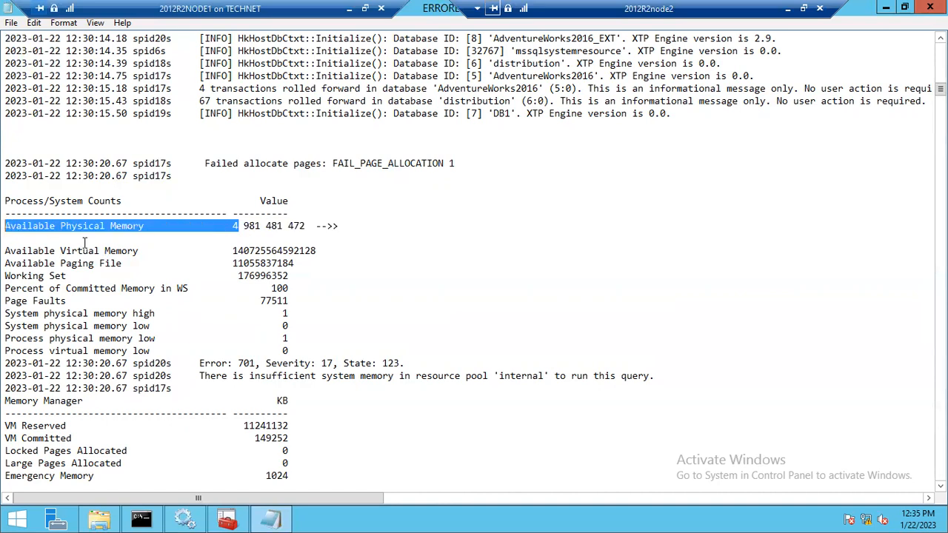
left_click(413, 230)
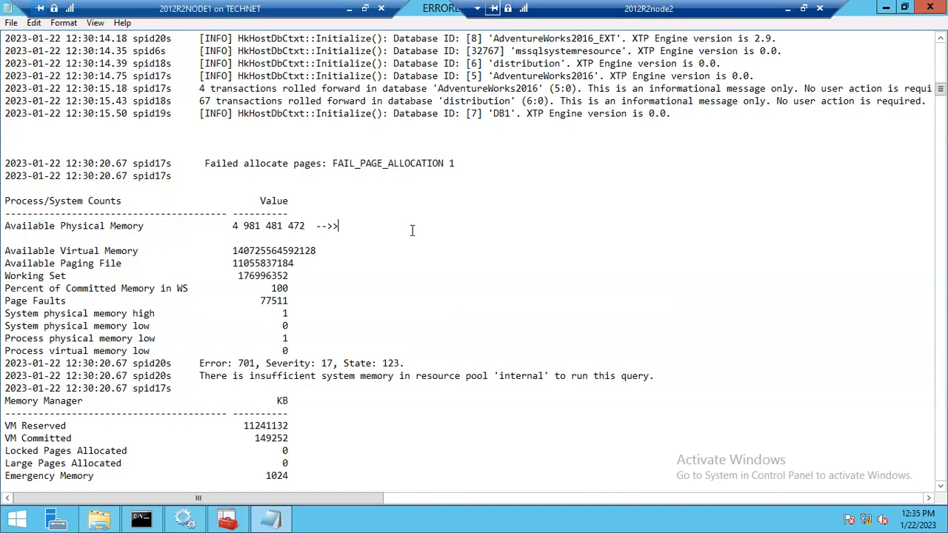
type("4GB availabl")
Set off the Target Committed and Current Committed rows in the Memory Manager report with one blank line above and one below.
left_click_drag(11, 339, 315, 335)
scroll(338, 354, "down", 4)
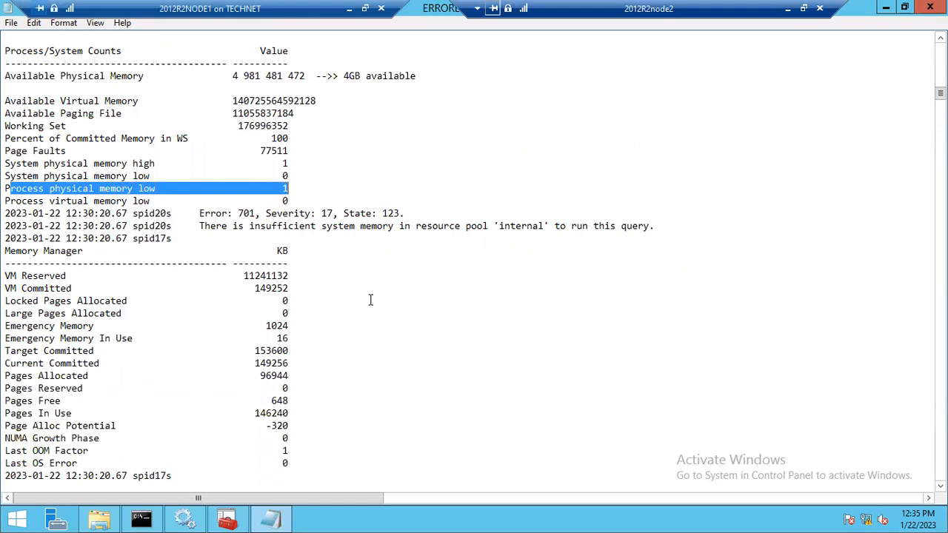
scroll(370, 299, "down", 2)
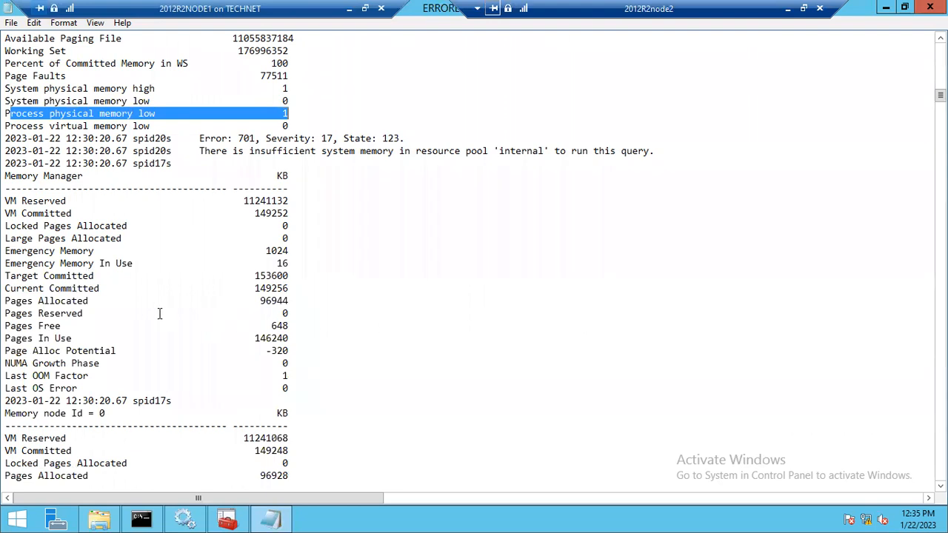
left_click(6, 277)
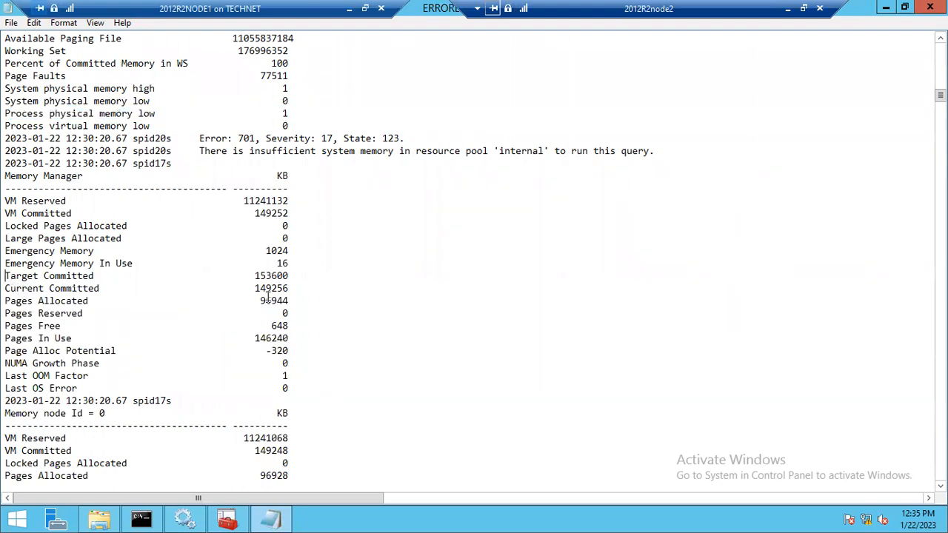
key("Return")
key("Return")
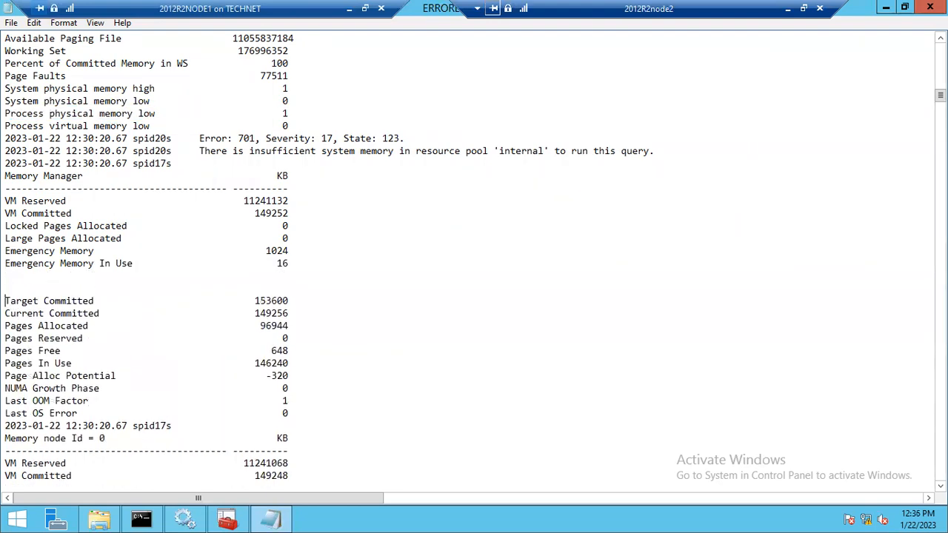
key("Return")
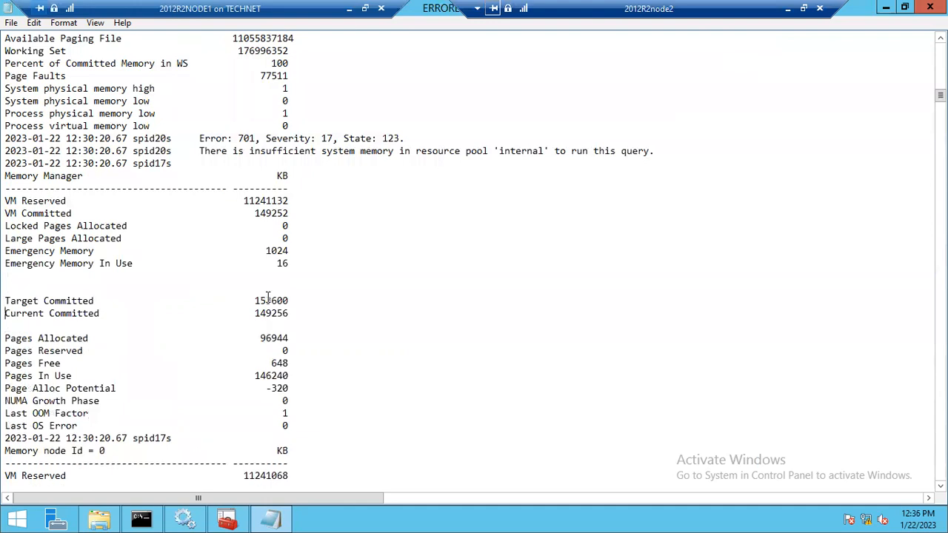
key("BackSpace")
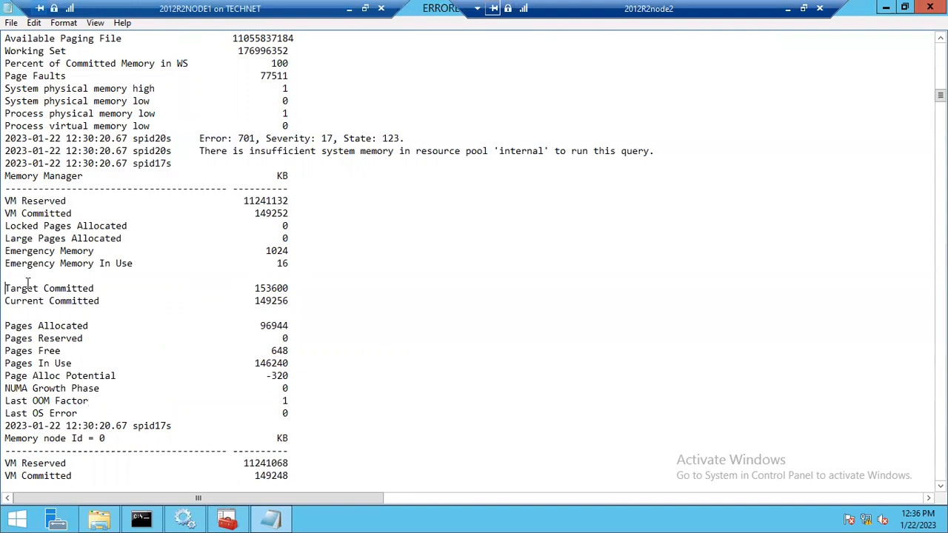
Annotate the Target Committed row with "--> Max server memory" and the Current Committed row with "--> Current committed memory".
left_click_drag(289, 301, 6, 285)
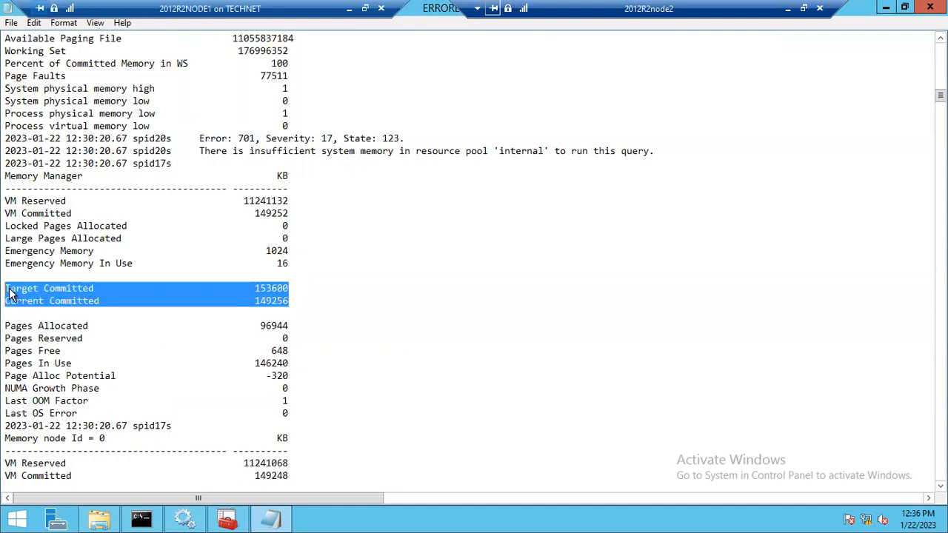
left_click(7, 288)
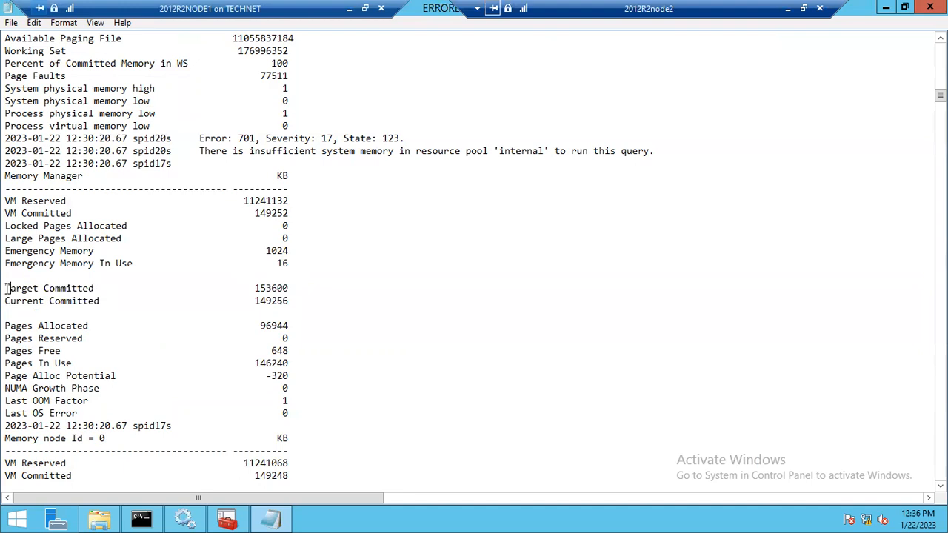
type("-->")
left_click(310, 297)
type("-->")
key("Up")
type("Max server memory")
key("Down")
type("M")
key("BackSpace")
type("Current ")
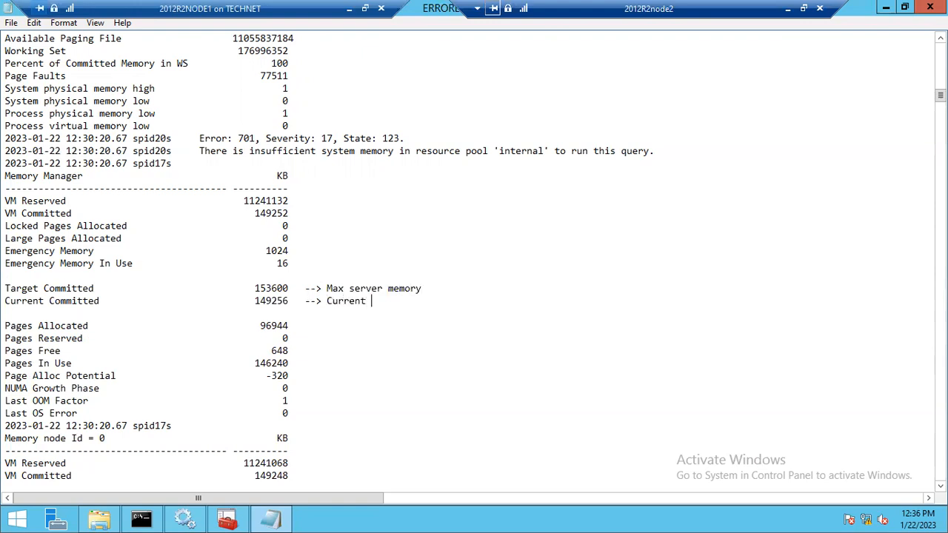
type("committed memory")
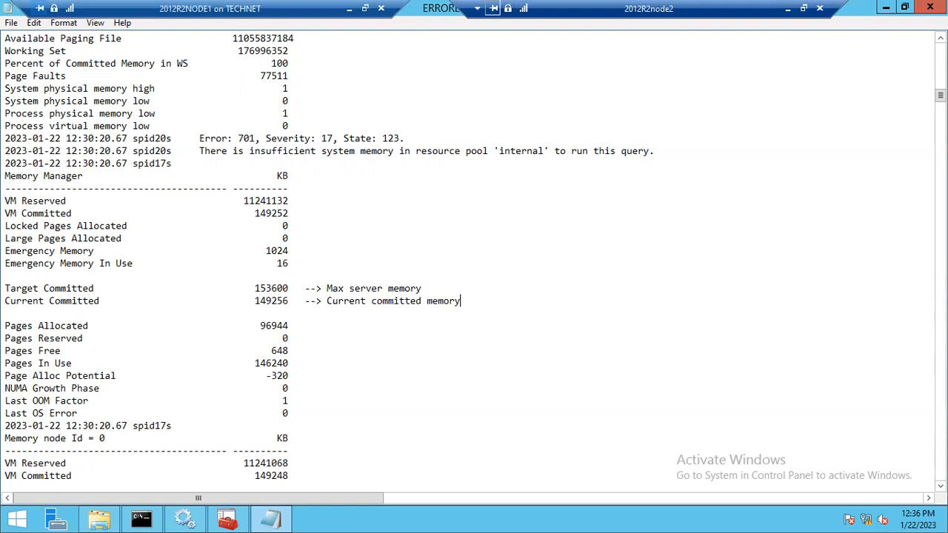
Extend the Current Committed note with "/total server memory" and the Target Committed note with "/ Target server memory".
type("/total server memoryt")
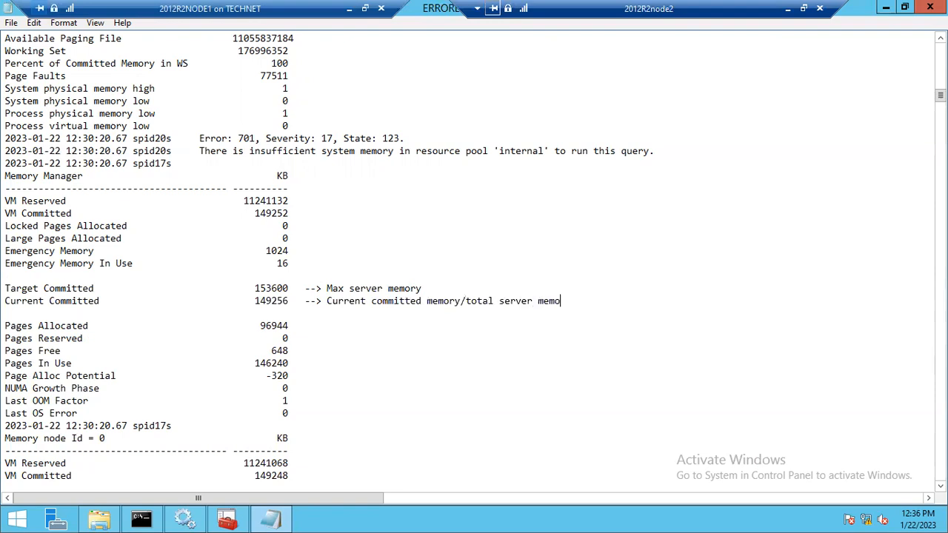
key("BackSpace")
key("Up")
type("/ Target server memory")
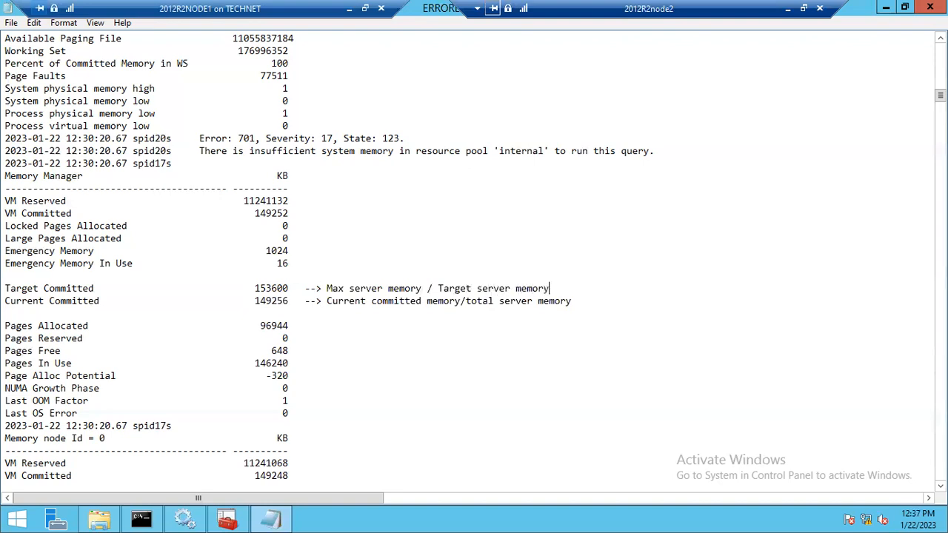
left_click_drag(322, 289, 415, 291)
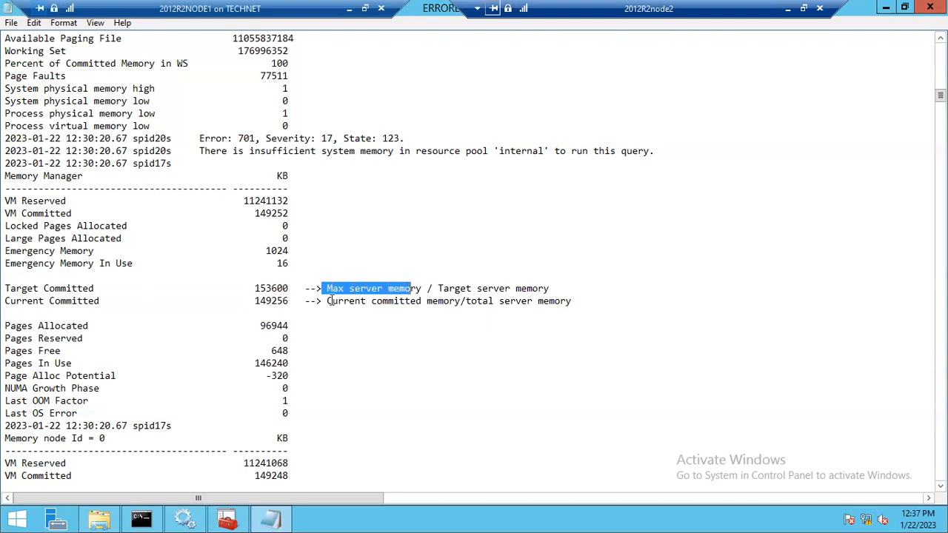
left_click_drag(331, 301, 464, 301)
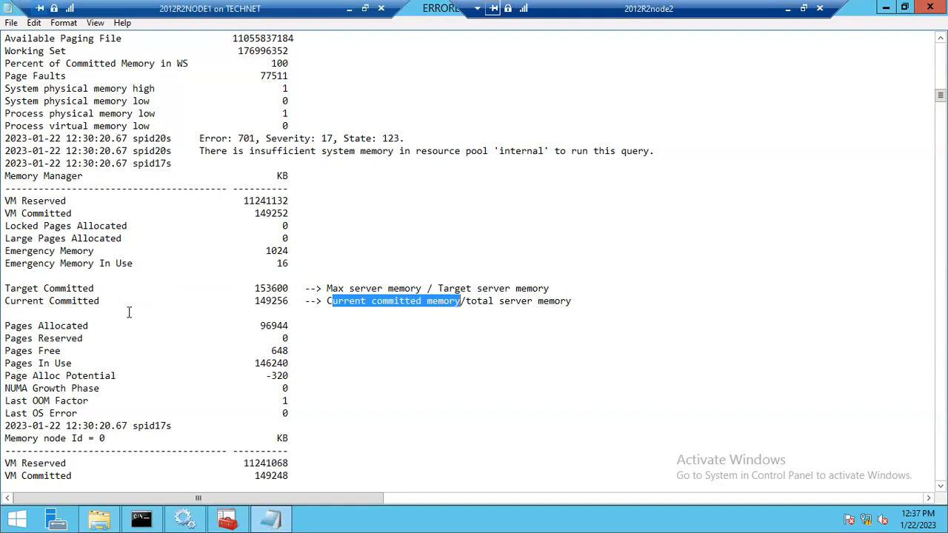
Space the Target Committed value as "153 600" and the Current Committed value as "149 256".
left_click(6, 307)
left_click_drag(6, 308, 7, 304)
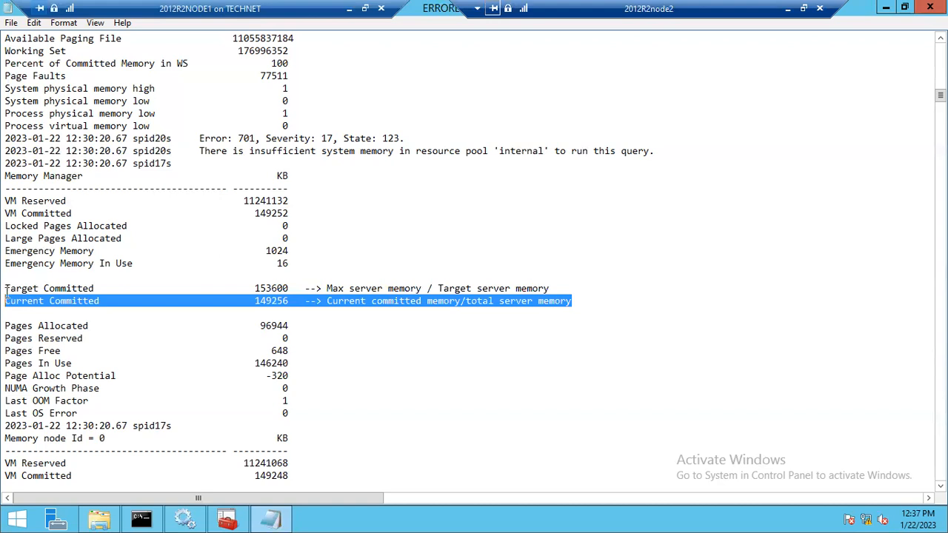
left_click(271, 288)
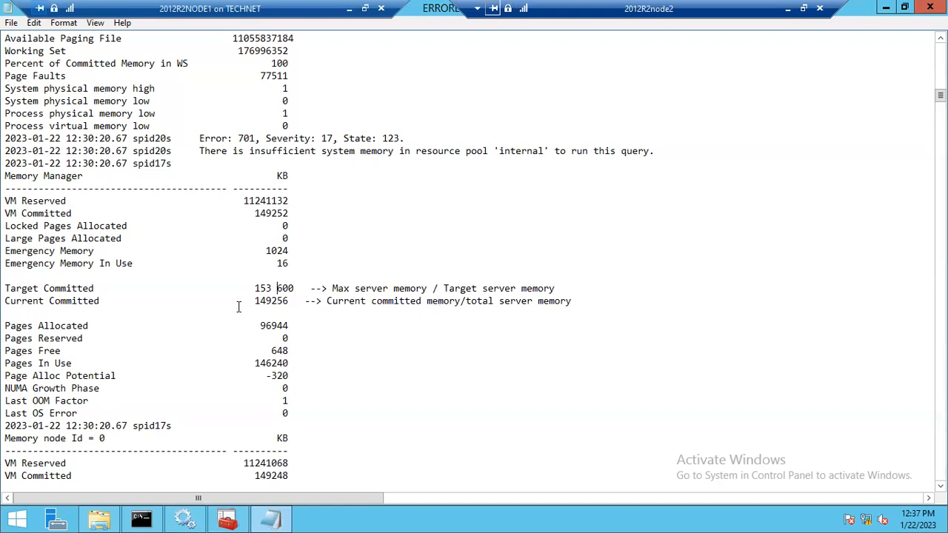
key("Down")
key("Left")
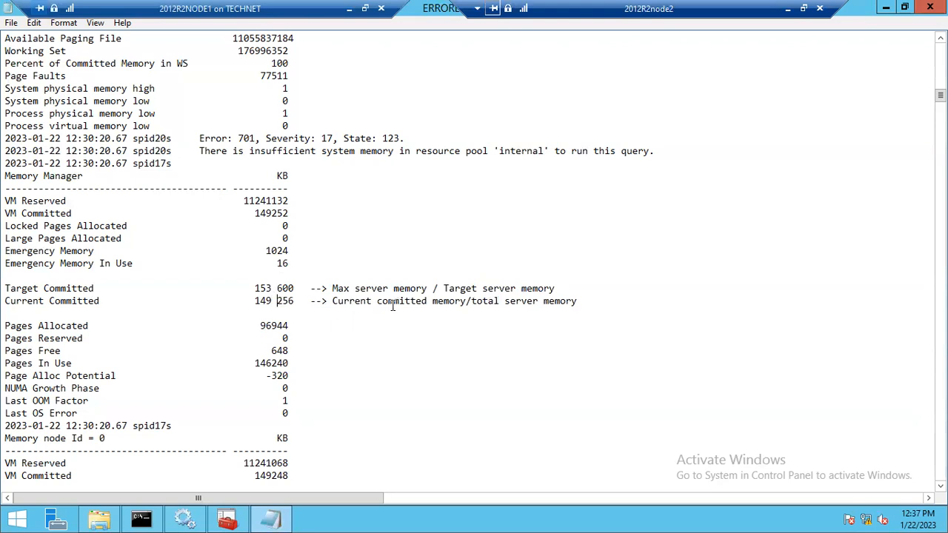
Examine the Target Committed and Current Committed rows, and highlight the Process physical memory low row for comparison.
left_click_drag(12, 311, 8, 287)
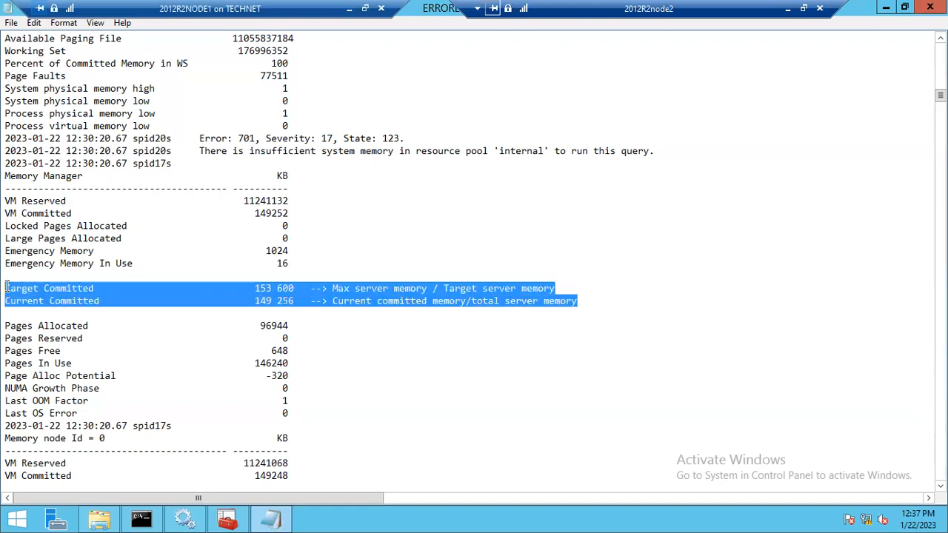
left_click(277, 312)
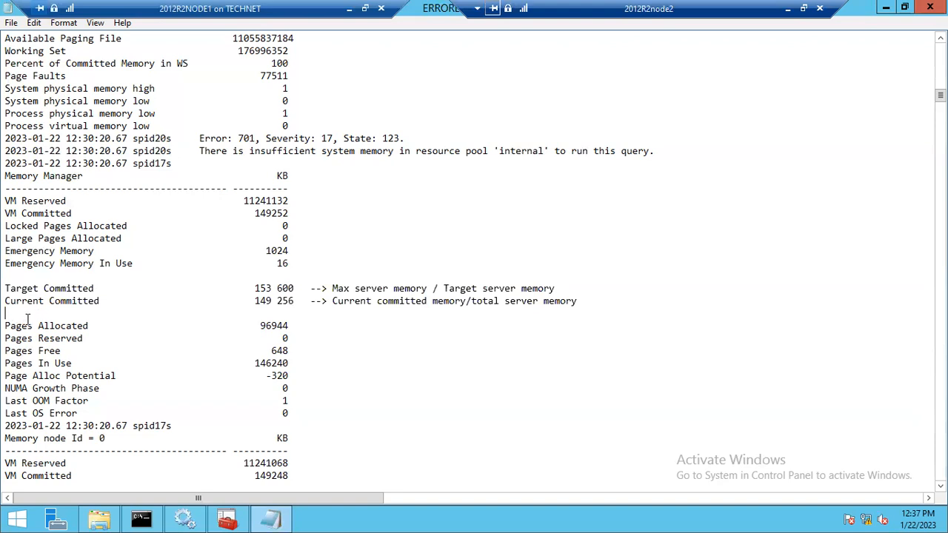
left_click(280, 288)
left_click_drag(5, 290, 288, 287)
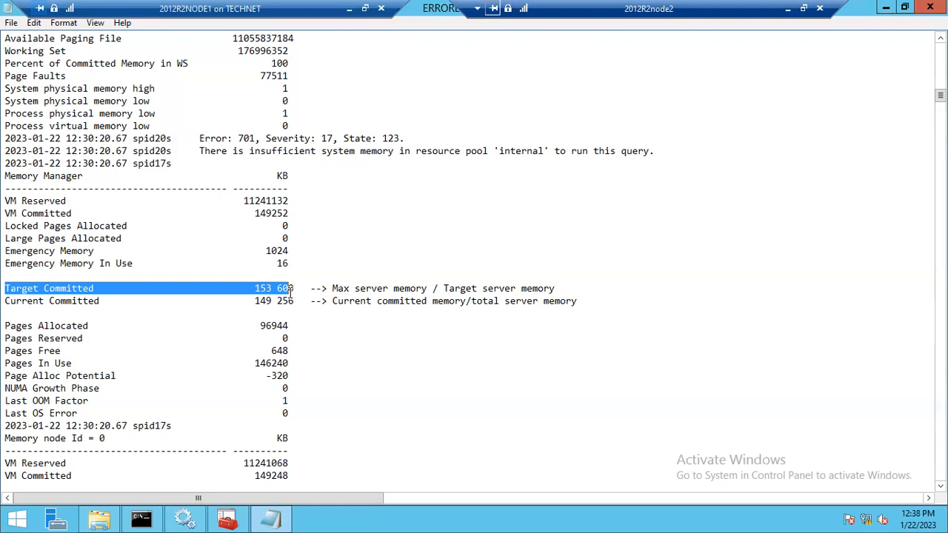
scroll(296, 294, "down", 3)
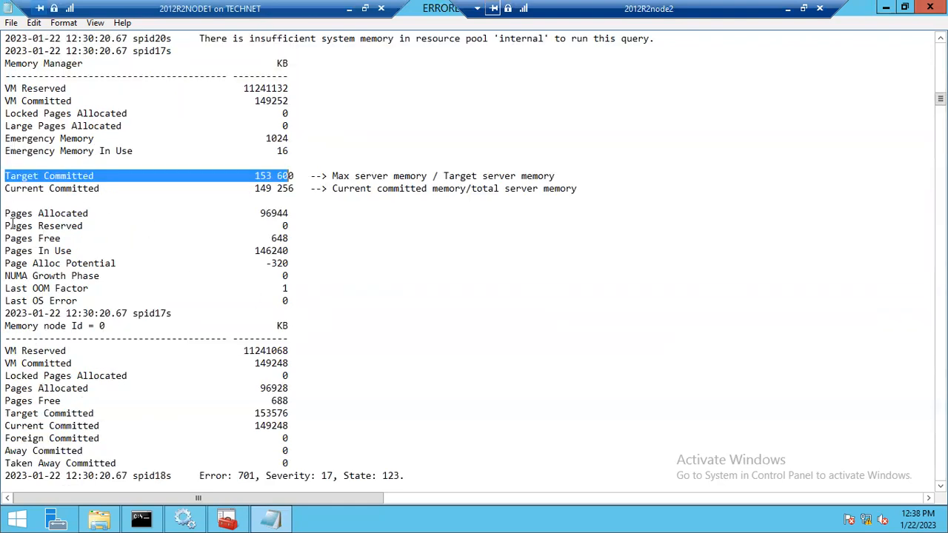
scroll(333, 254, "down", 2)
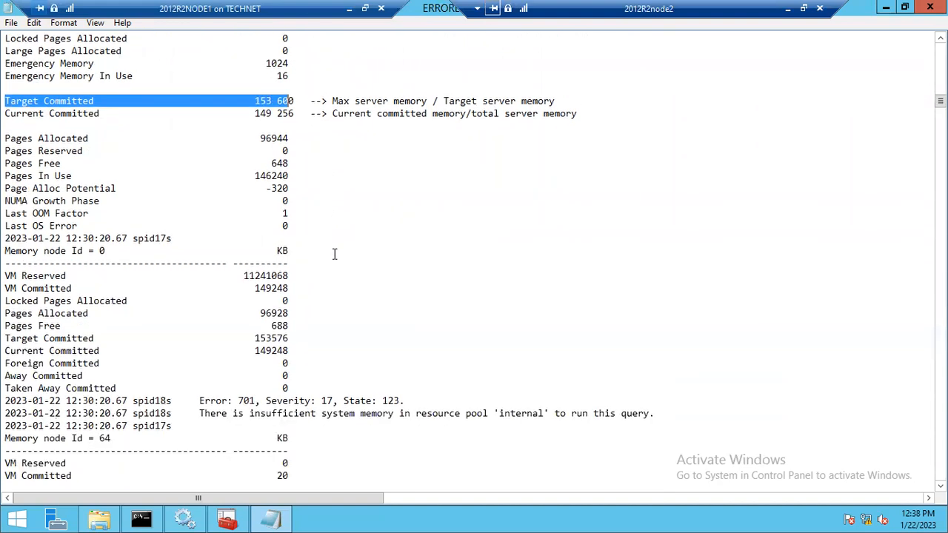
scroll(334, 254, "up", 3)
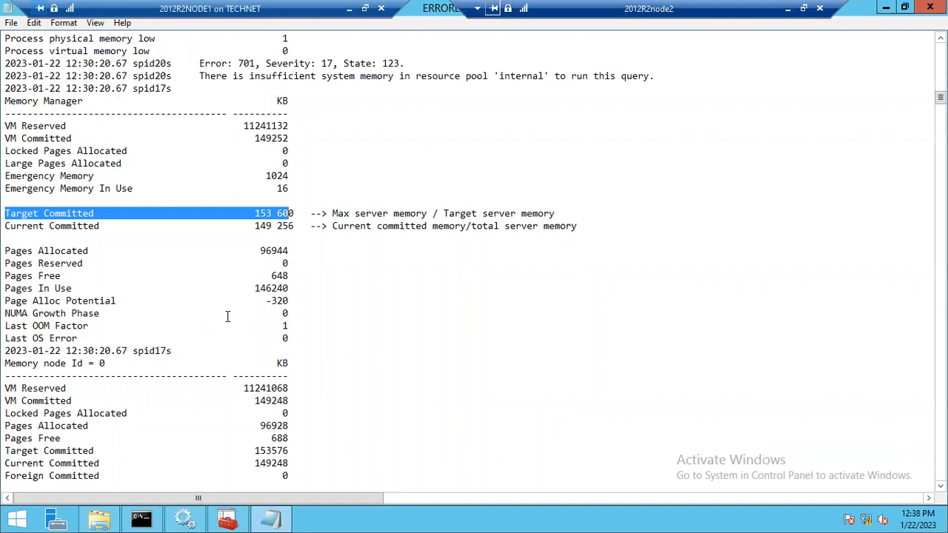
scroll(228, 316, "down", 2)
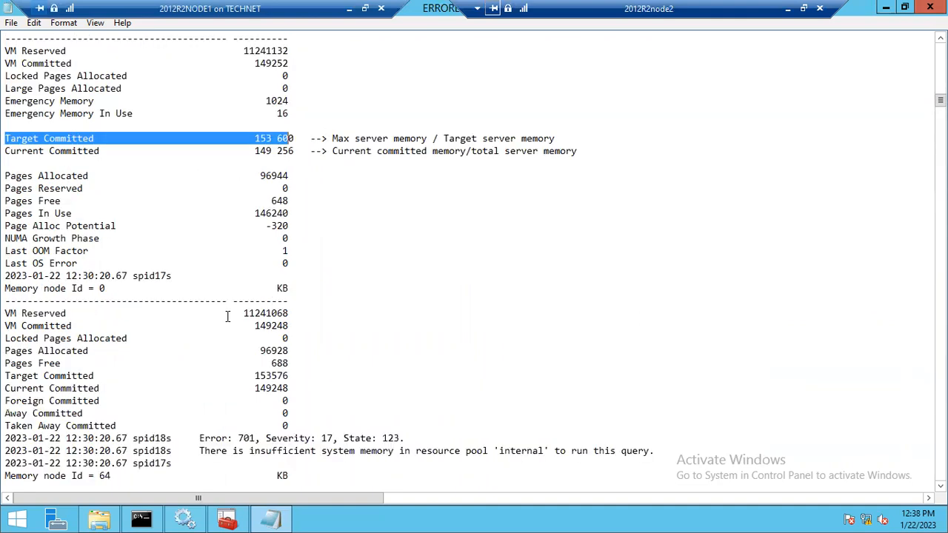
scroll(228, 316, "up", 5)
left_click_drag(290, 150, 6, 150)
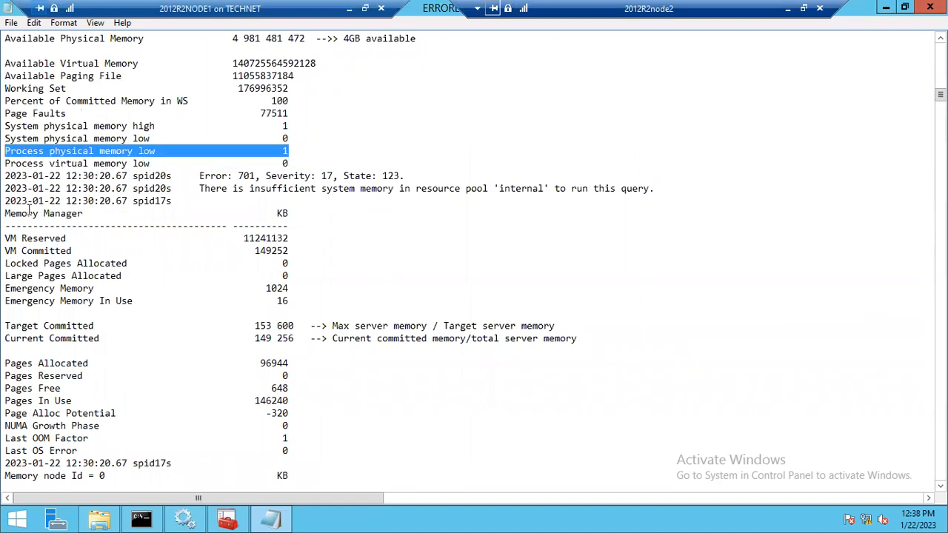
Insert three blank lines above the Memory Manager heading to separate it from the Process/System Counts report.
left_click(6, 213)
key("Return")
key("Return")
key("Return")
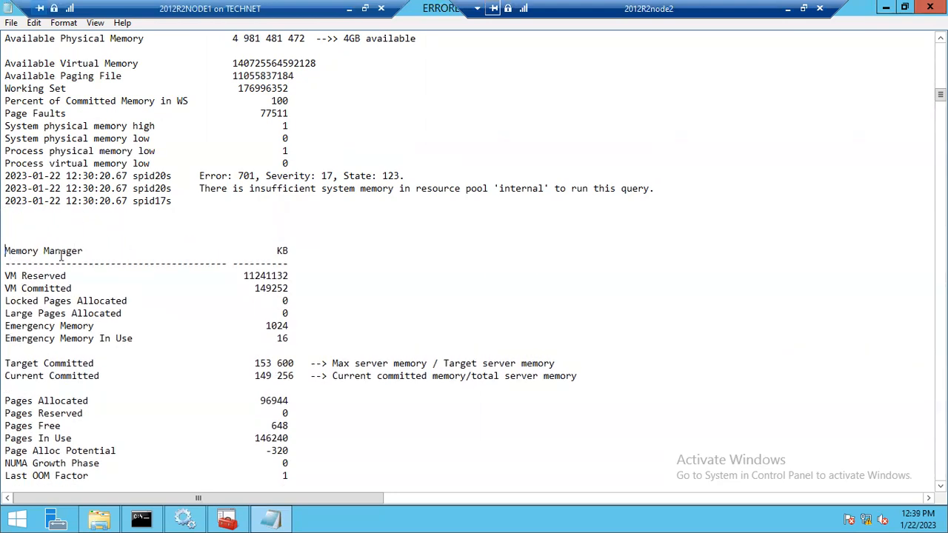
Compare the Target Committed and Current Committed rows in the Memory Manager report by highlighting each row and its value.
scroll(157, 266, "down", 1)
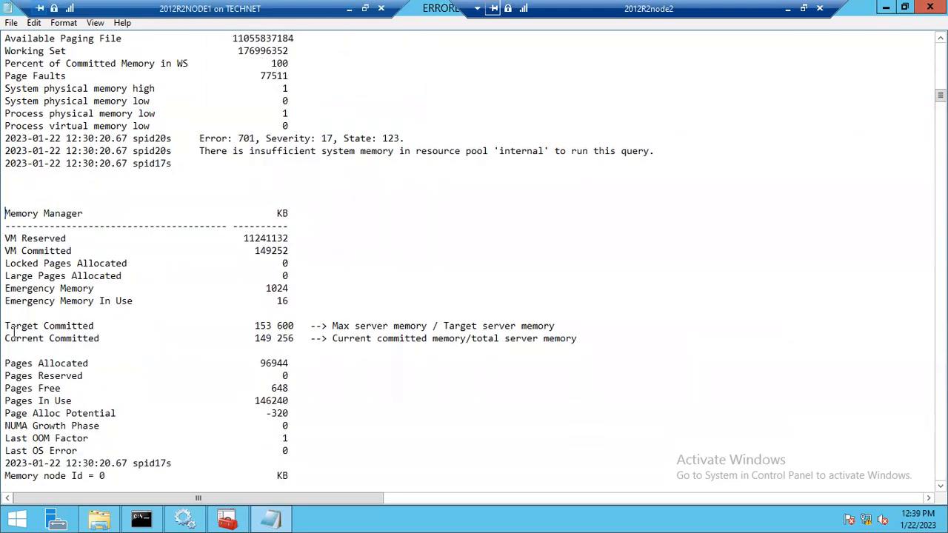
left_click_drag(6, 326, 6, 339)
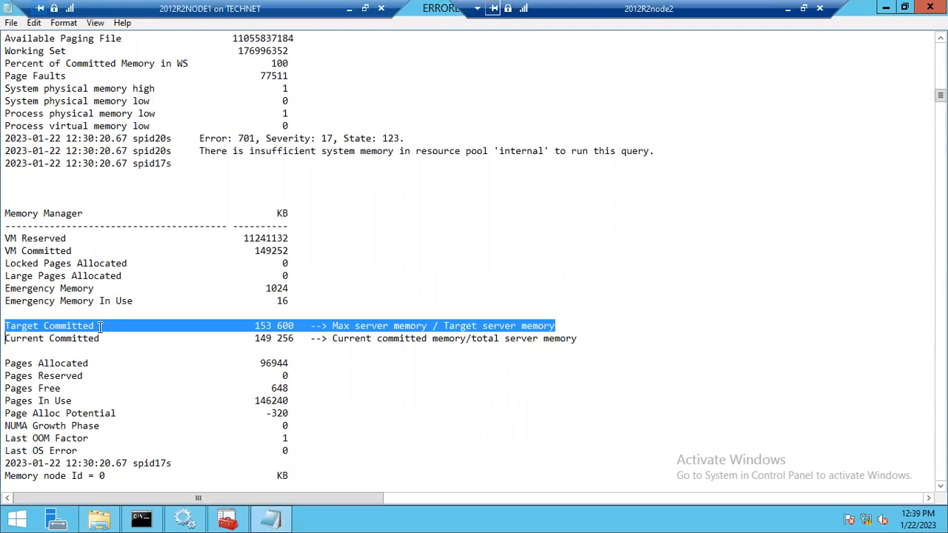
left_click(6, 339)
key("shift+End")
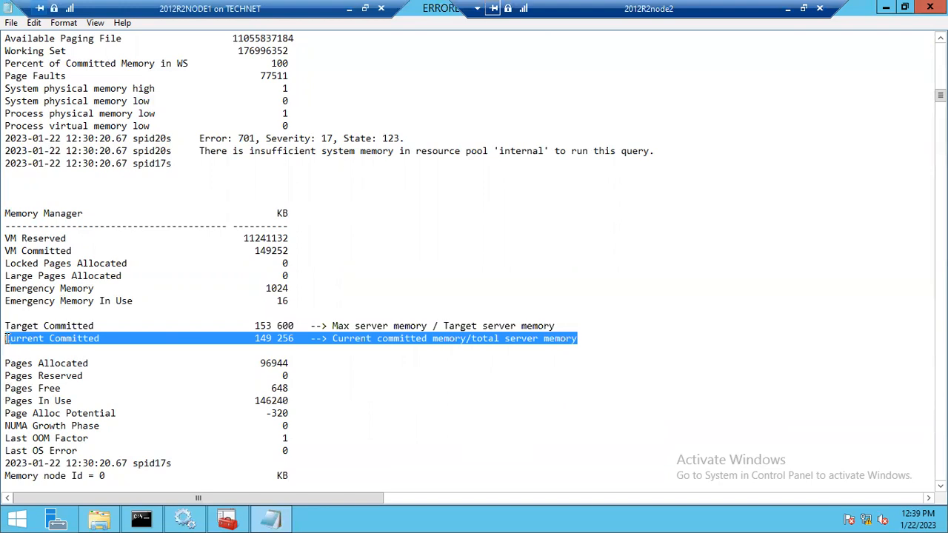
scroll(5, 338, "down", 1)
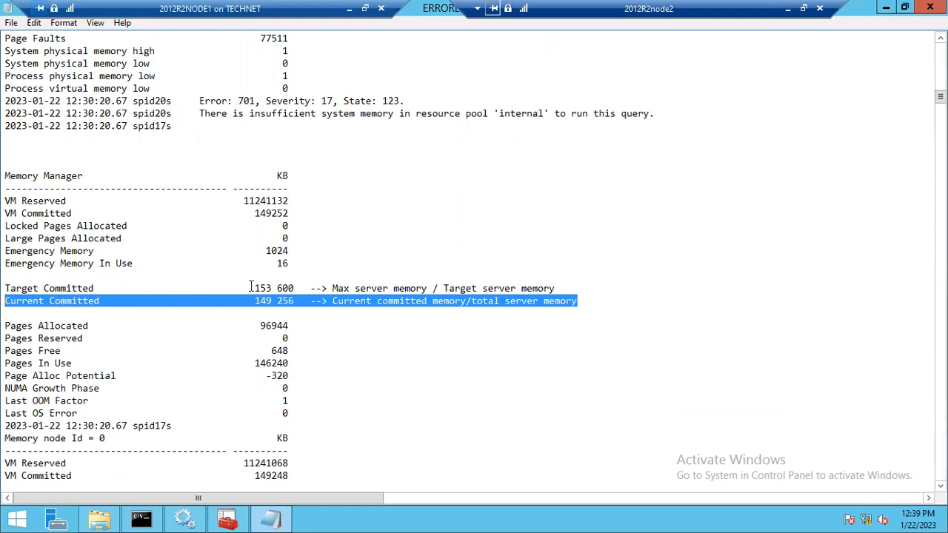
left_click_drag(254, 288, 294, 290)
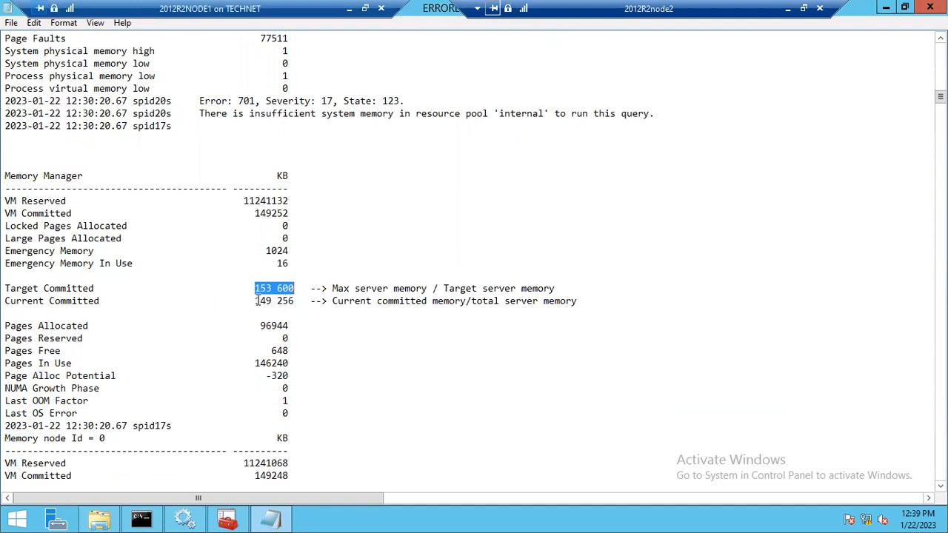
left_click_drag(255, 301, 297, 300)
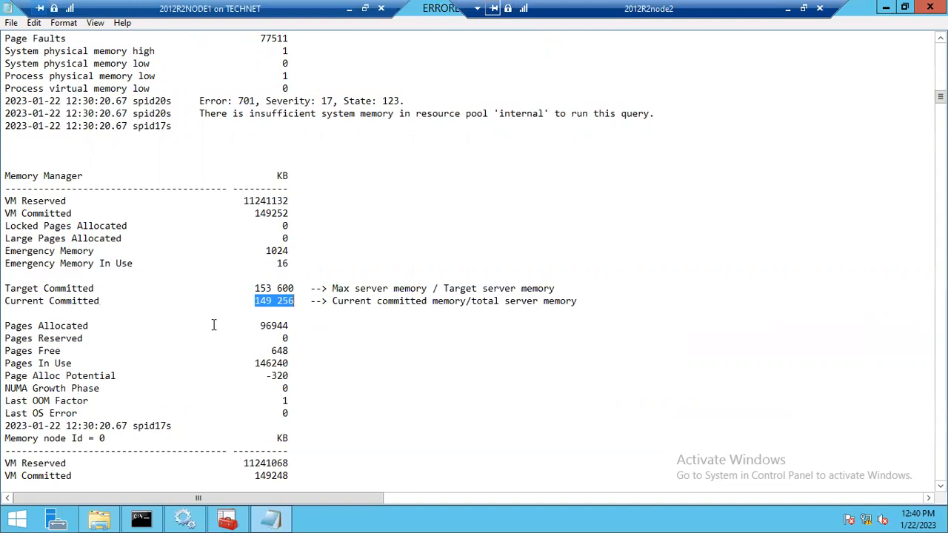
Review the Process/System Counts and Memory Manager reports, and highlight the Last OOM Factor row and its value.
scroll(216, 324, "down", 2)
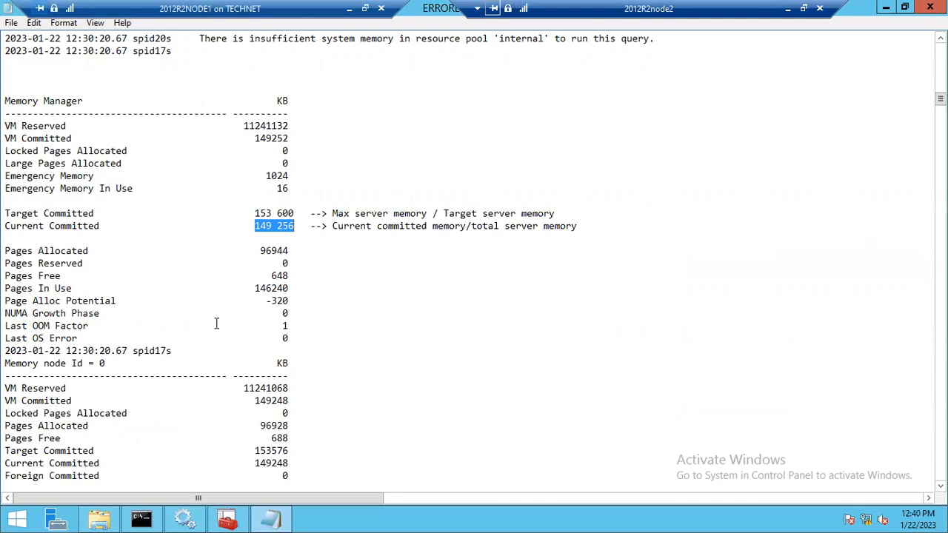
scroll(216, 323, "up", 7)
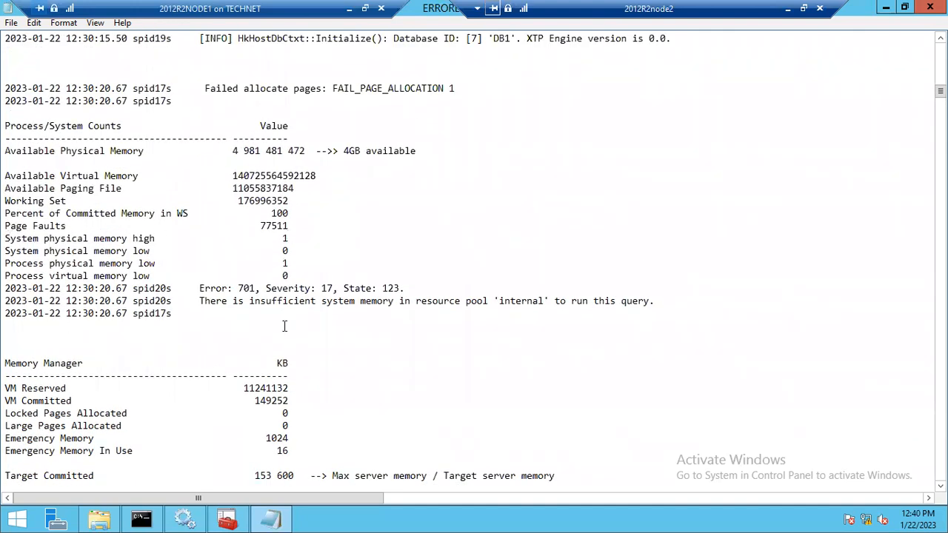
scroll(285, 325, "down", 2)
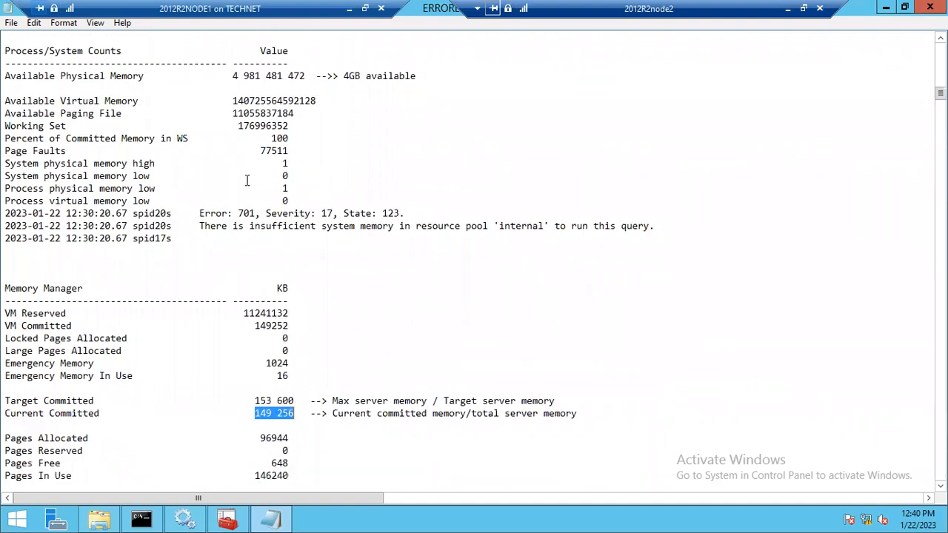
scroll(313, 338, "down", 4)
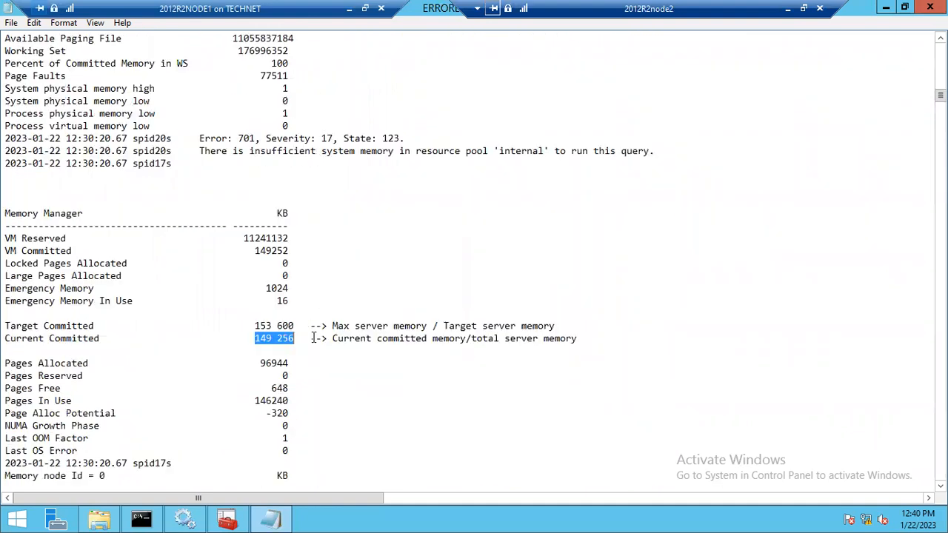
scroll(313, 338, "down", 1)
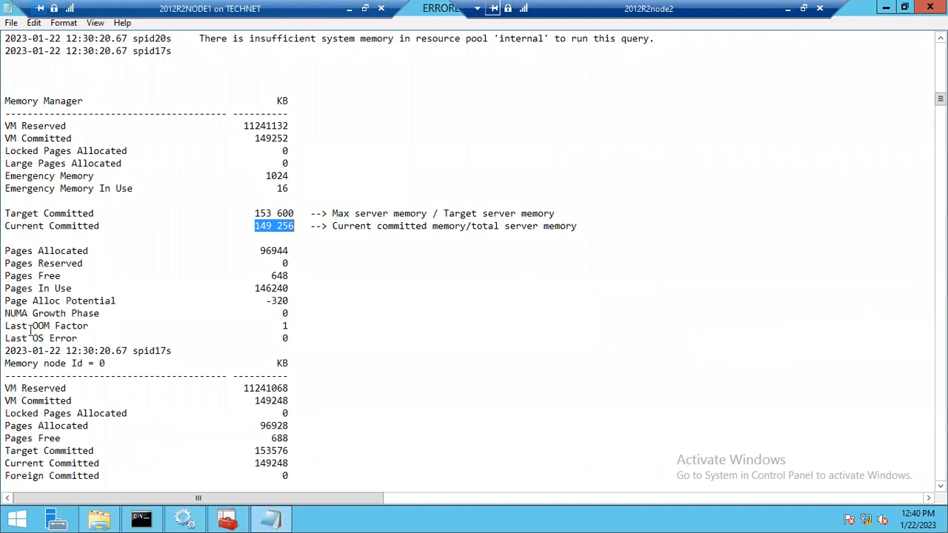
left_click_drag(279, 326, 7, 326)
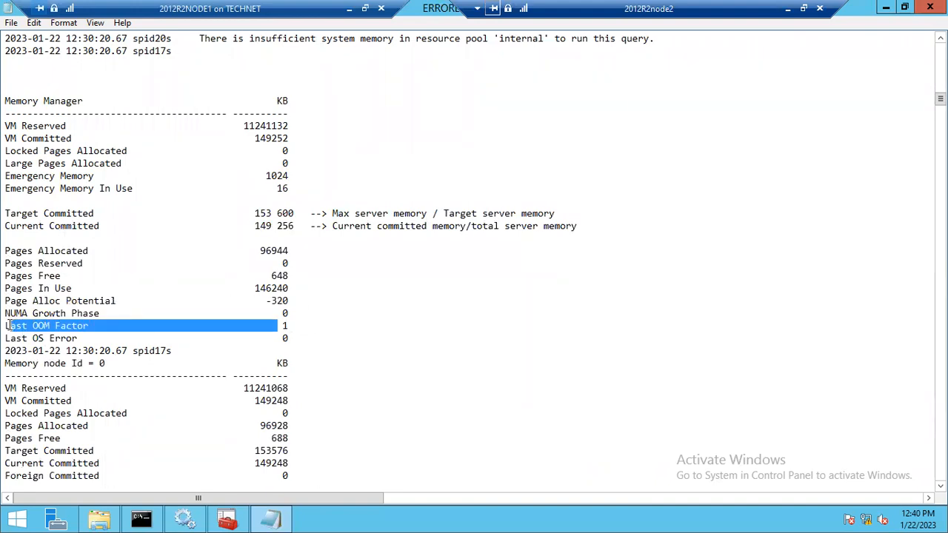
left_click_drag(289, 325, 5, 326)
left_click_drag(329, 325, 286, 325)
Compare the Target Committed value with the Available Physical Memory row by highlighting each in the memory report.
scroll(287, 374, "down", 7)
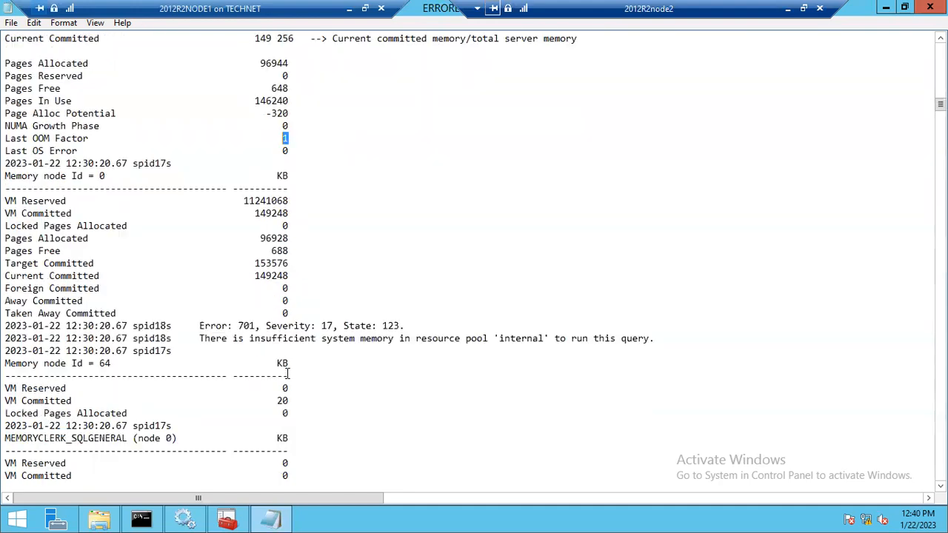
scroll(288, 374, "up", 8)
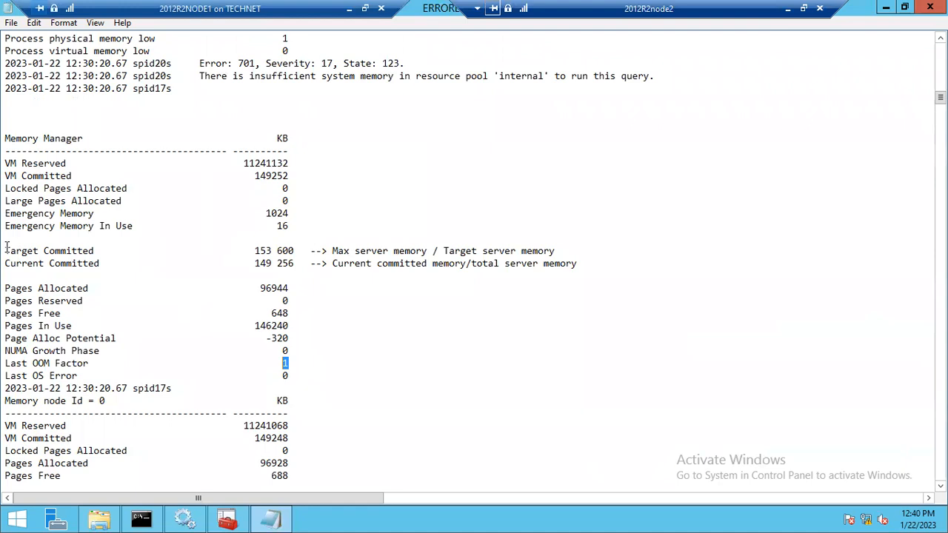
left_click_drag(6, 251, 251, 251)
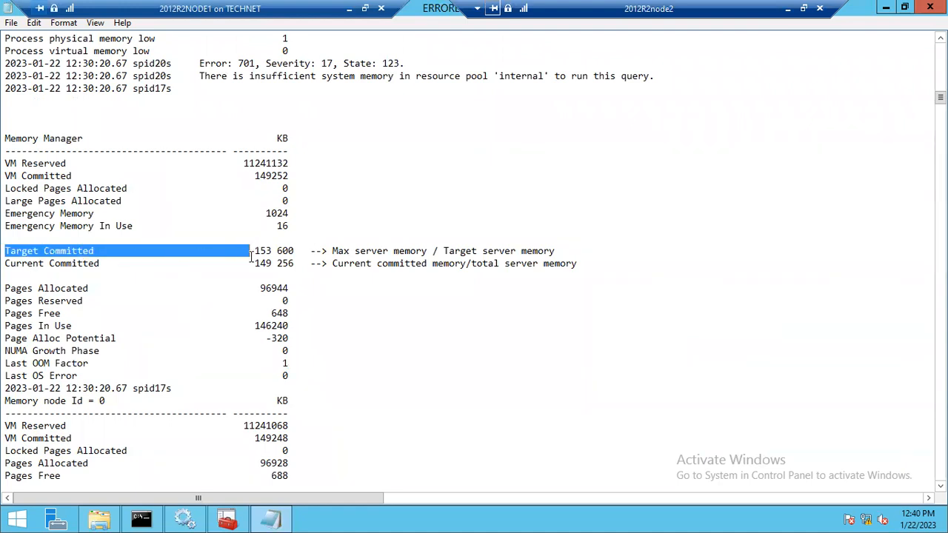
left_click_drag(255, 252, 274, 251)
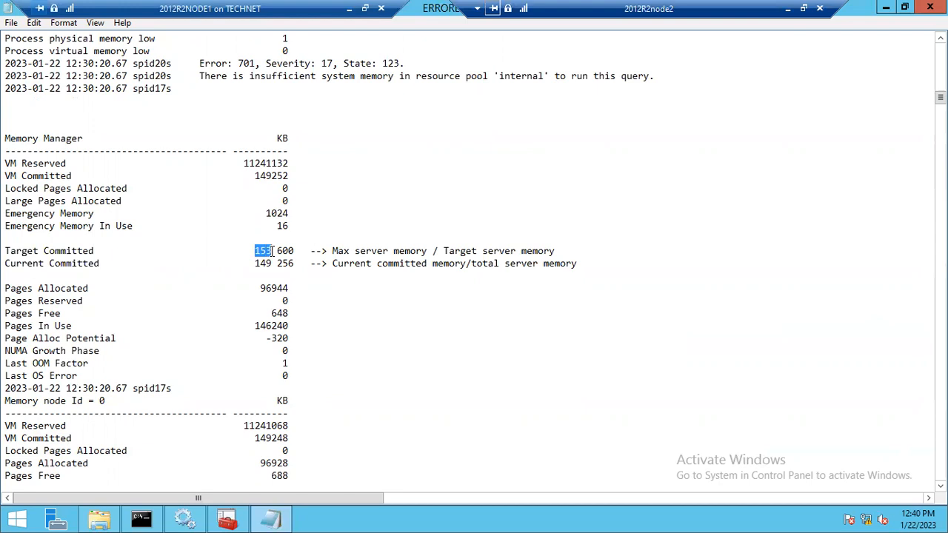
scroll(309, 279, "down", 2)
scroll(308, 280, "up", 8)
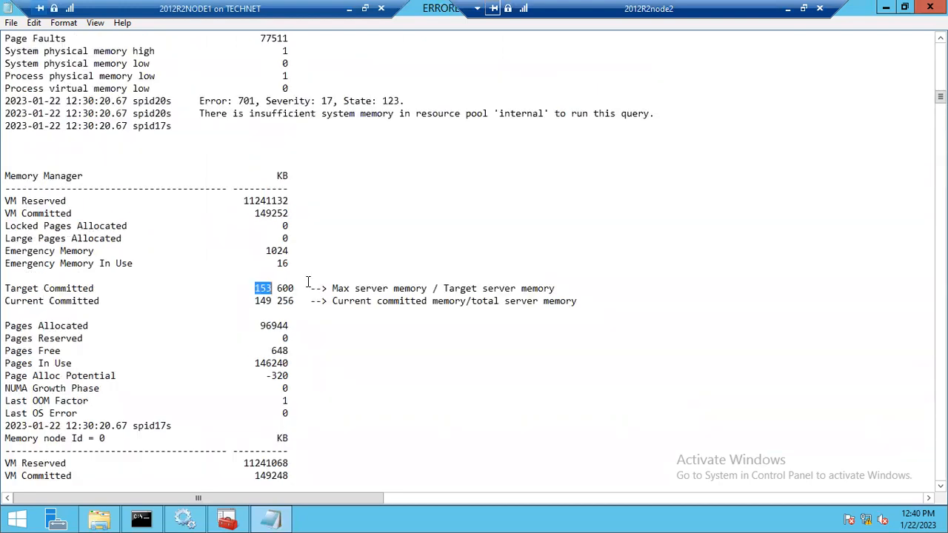
scroll(308, 281, "up", 3)
left_click_drag(425, 260, 4, 261)
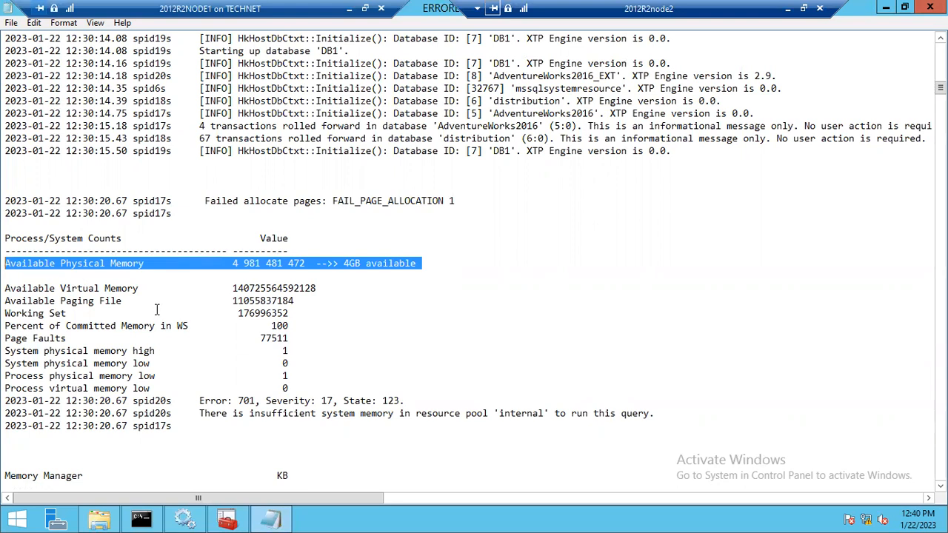
scroll(154, 309, "down", 2)
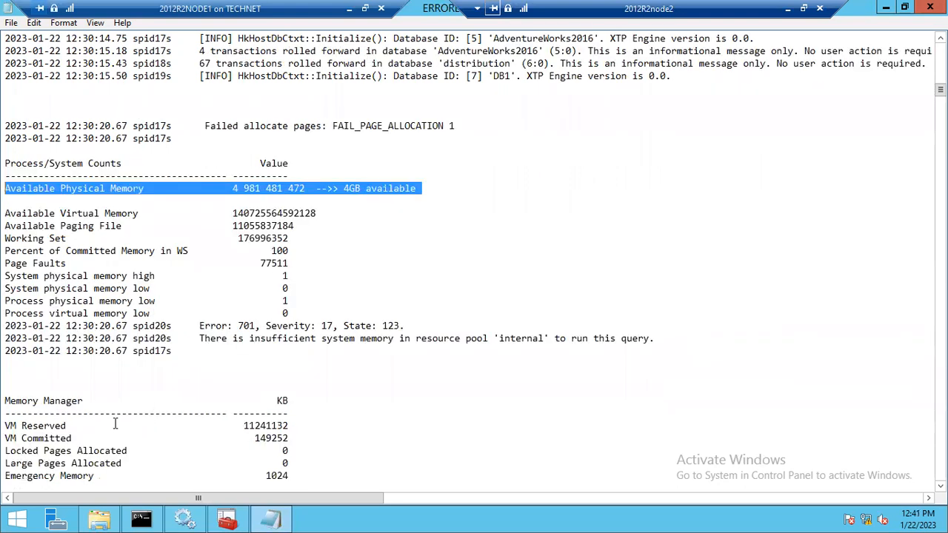
Highlight the Memory Manager heading in the error log and open a Command Prompt as administrator.
left_click_drag(6, 401, 288, 401)
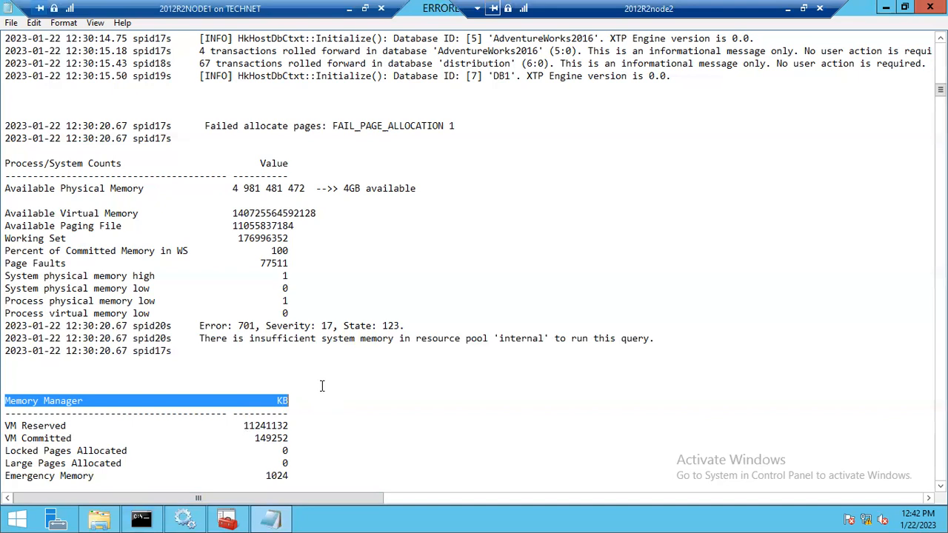
right_click(141, 519)
right_click(126, 451)
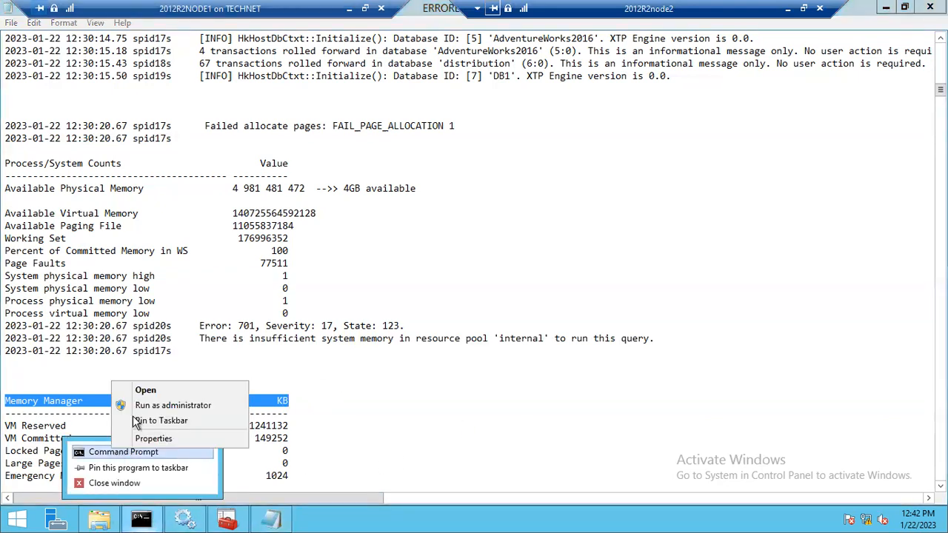
left_click(156, 409)
left_click(530, 284)
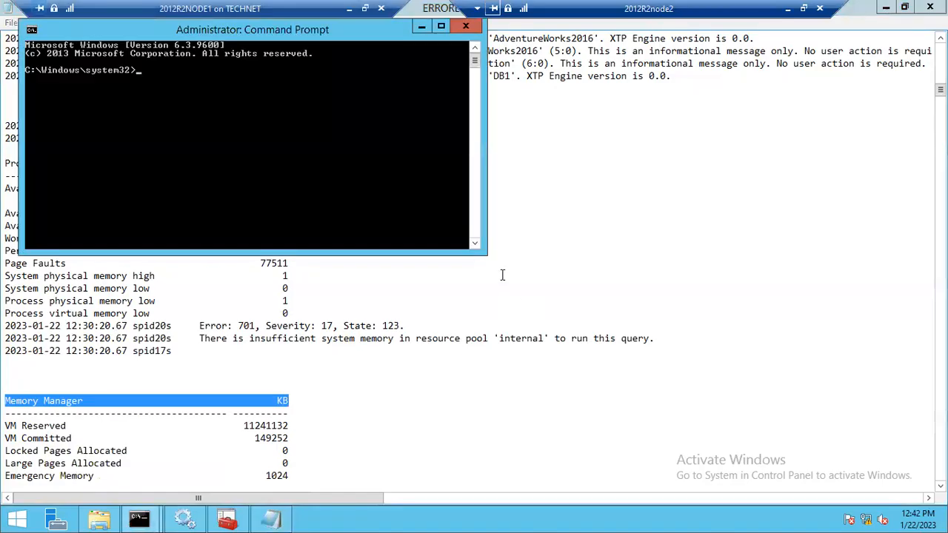
Start the SQL Server service in minimal configuration mode by running net start mssqlserver /f.
left_click_drag(255, 29, 480, 278)
type("net start m")
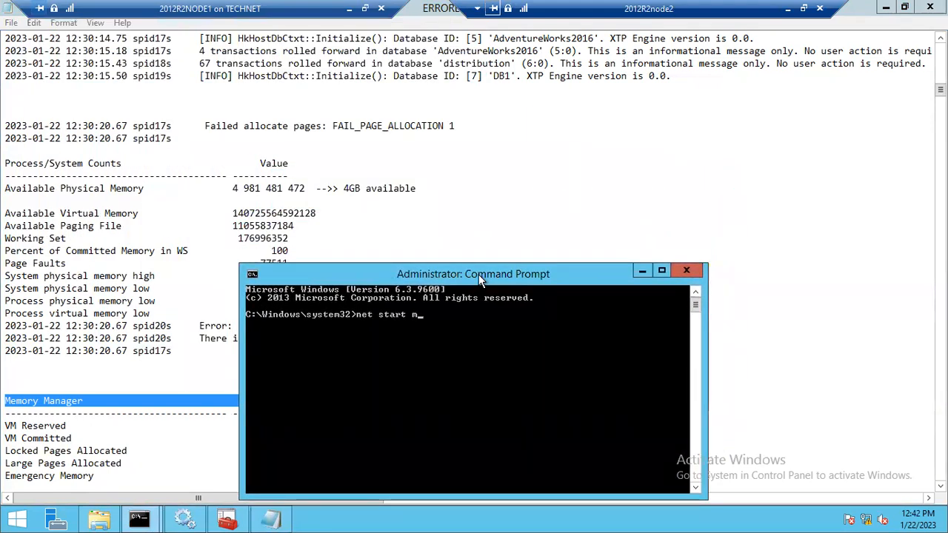
type("ssqlserver")
type("/f")
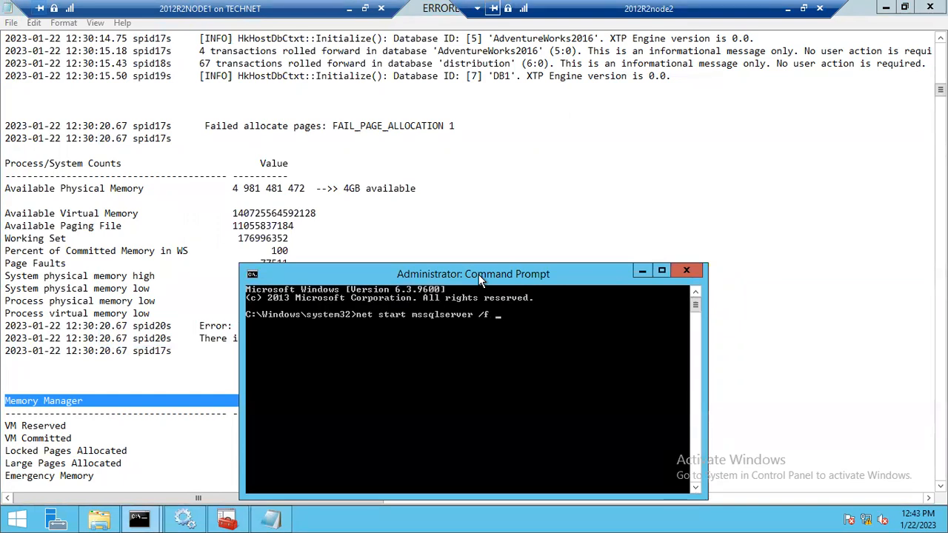
key("BackSpace")
left_click_drag(480, 278, 480, 246)
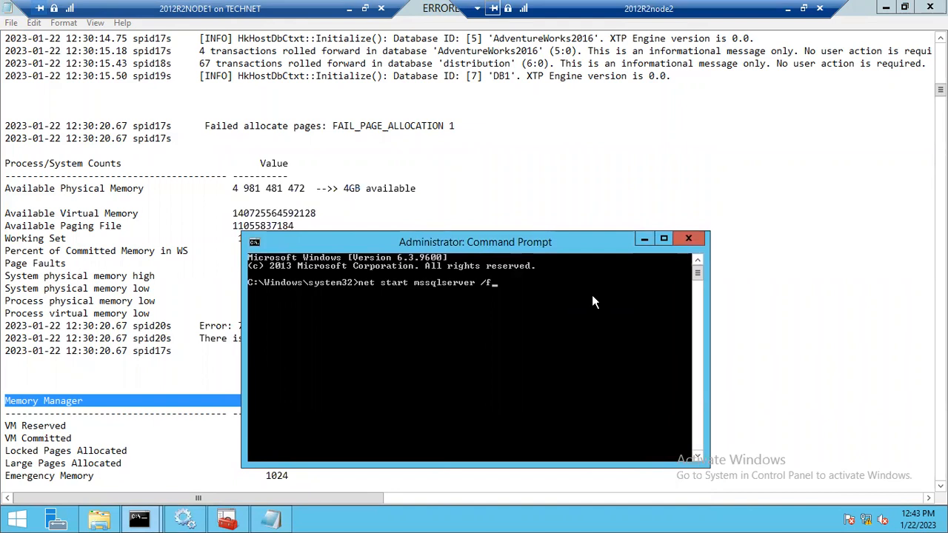
key("Return")
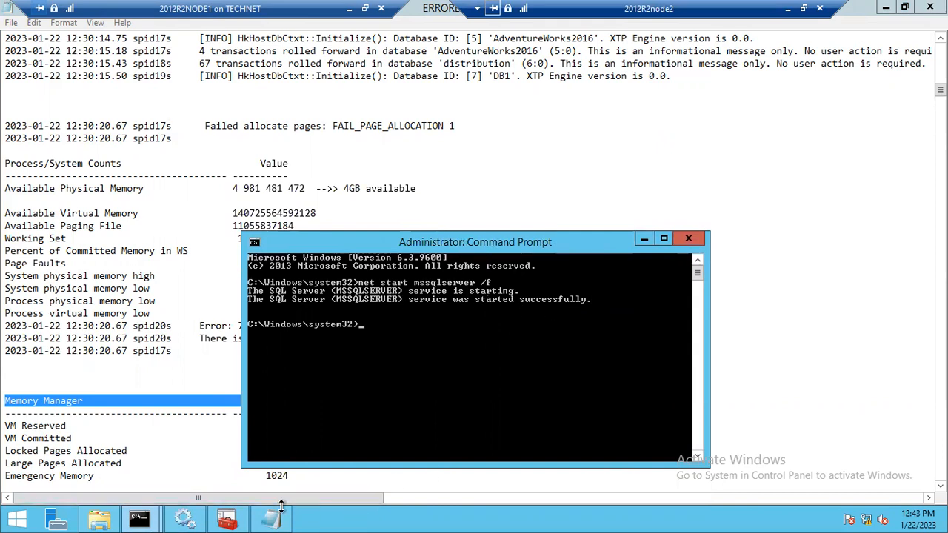
Refresh the Services list and select SQL Server (MSSQLSERVER) to check its status.
left_click(181, 521)
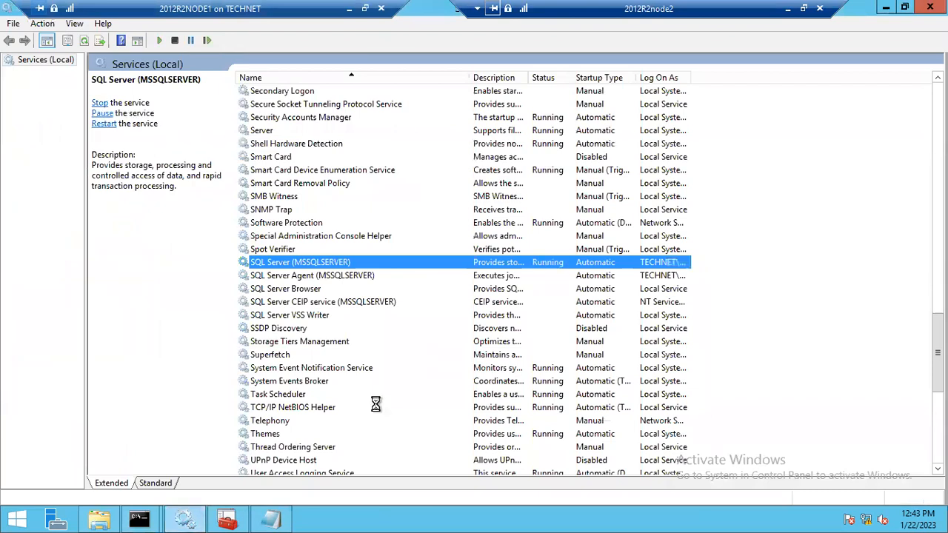
right_click(750, 254)
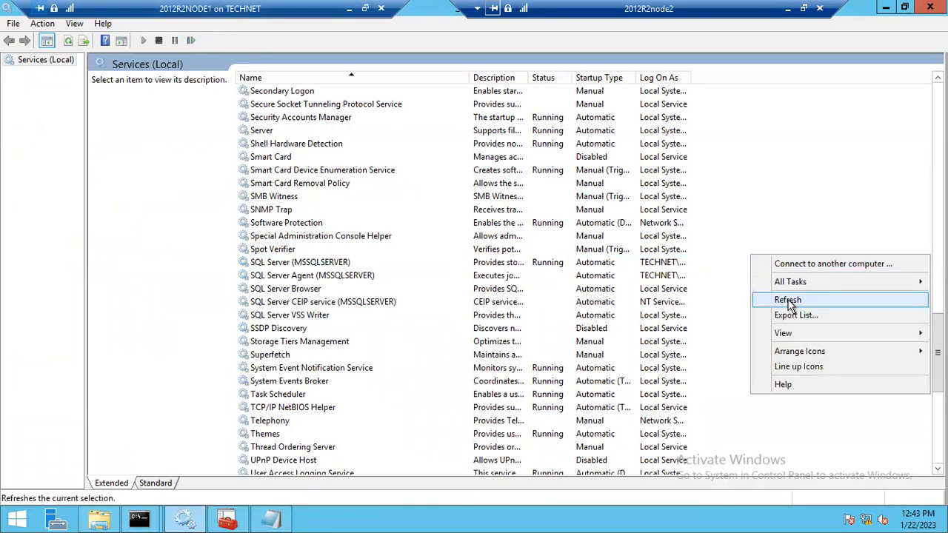
left_click(788, 300)
right_click(751, 278)
left_click(794, 336)
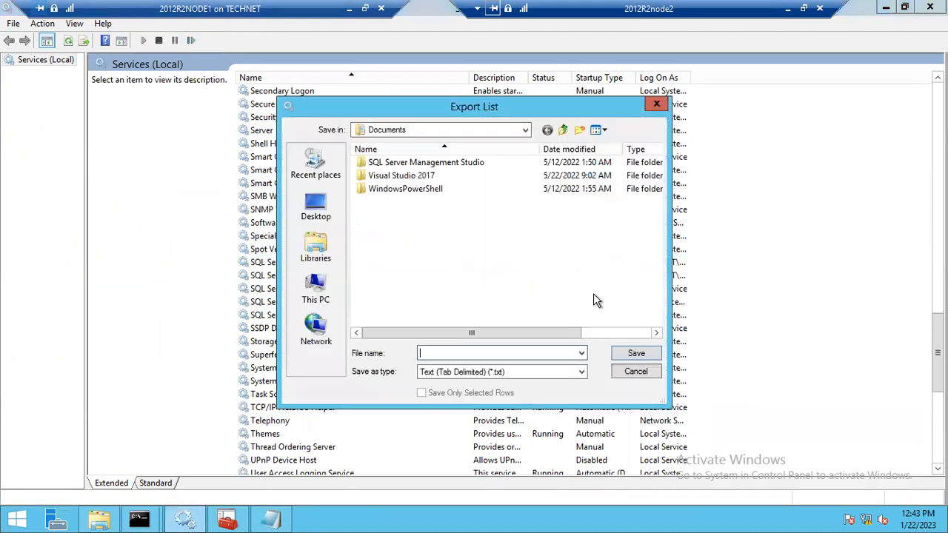
left_click(637, 372)
right_click(729, 287)
left_click(768, 333)
left_click(535, 262)
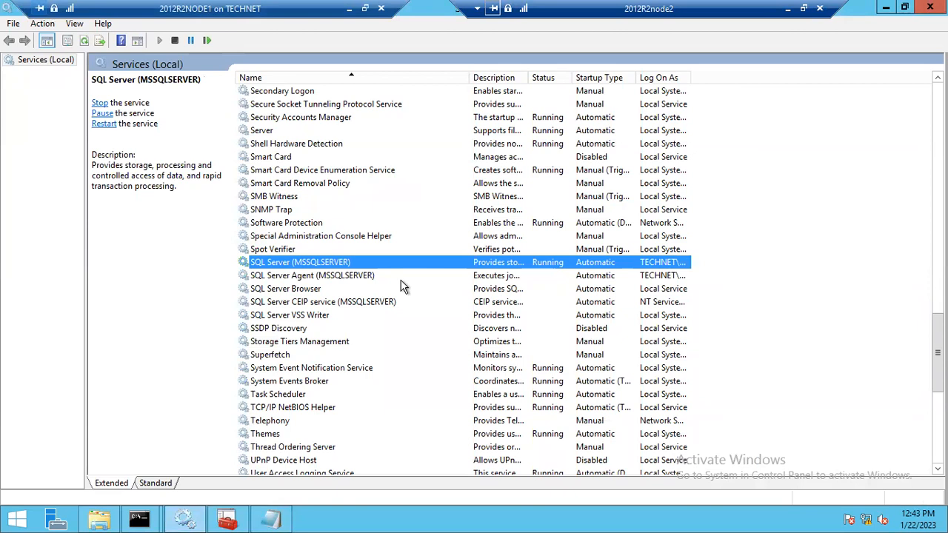
Return to the administrator Command Prompt and try to connect to SQL Server with sqlcmd.
left_click(158, 521)
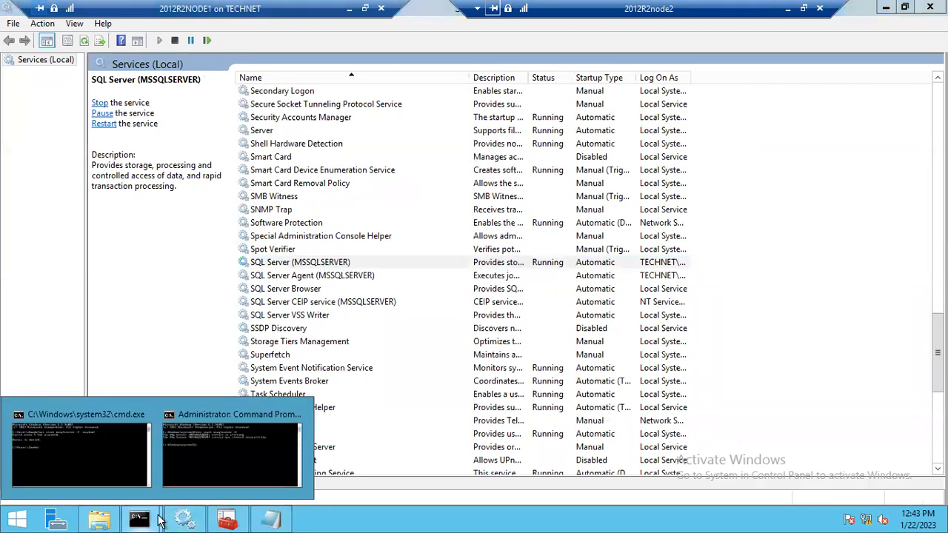
left_click(239, 466)
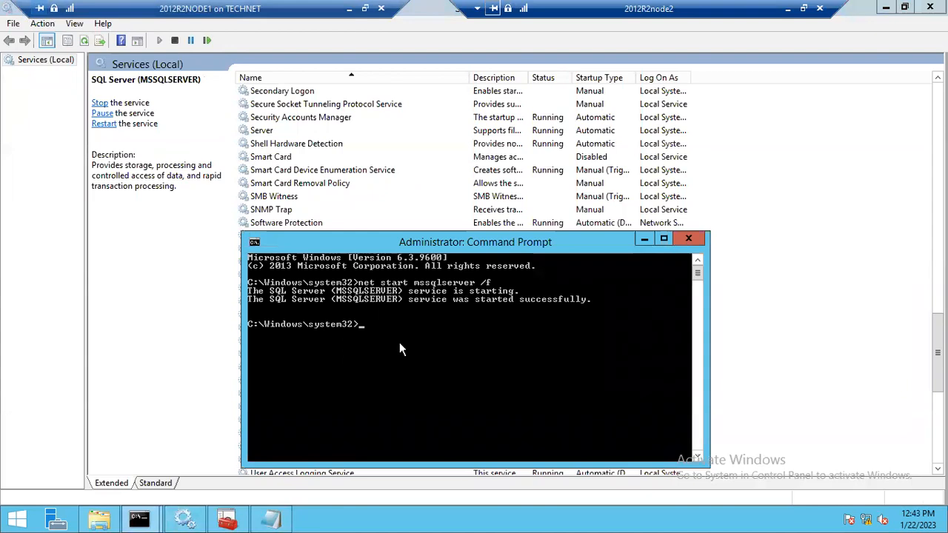
type("sqlcmd")
key("Return")
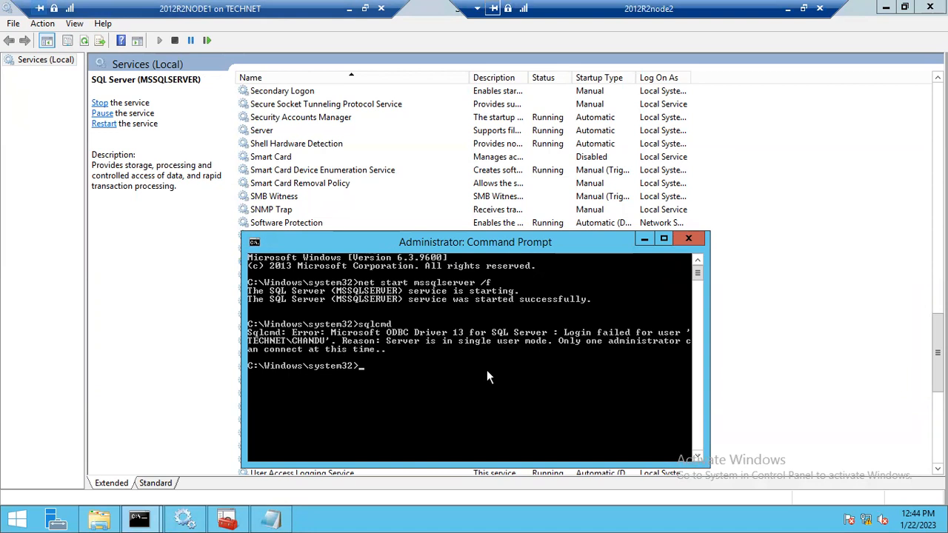
Stop the SQL Server service with net stop mssqlserver and exit the Command Prompt.
key("Up")
key("Up")
key("BackSpace")
key("BackSpace")
key("BackSpace")
key("BackSpace")
key("BackSpace")
key("BackSpace")
key("BackSpace")
key("BackSpace")
key("BackSpace")
key("BackSpace")
key("BackSpace")
key("BackSpace")
key("BackSpace")
key("BackSpace")
key("BackSpace")
key("BackSpace")
key("BackSpace")
key("BackSpace")
key("BackSpace")
key("BackSpace")
type("net stop mssqlserver")
key("Return")
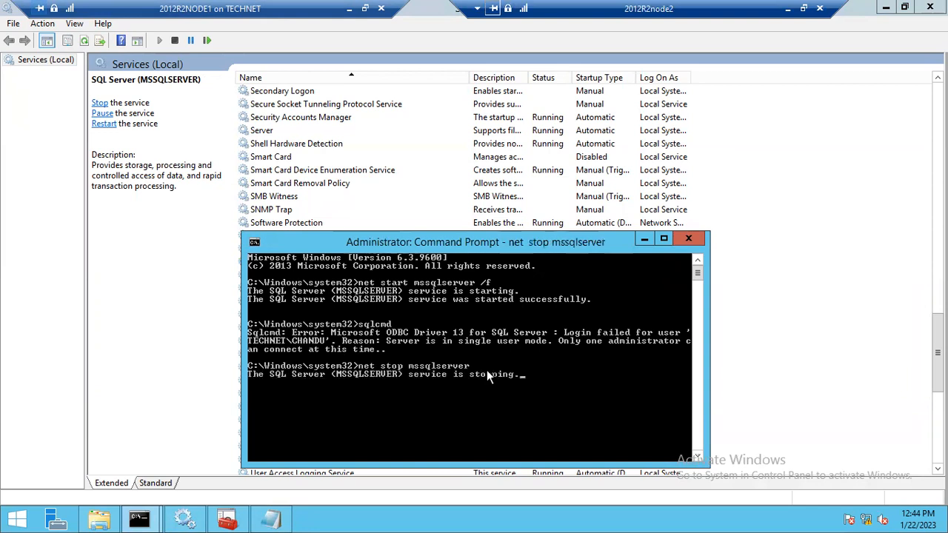
type("exit")
key("Return")
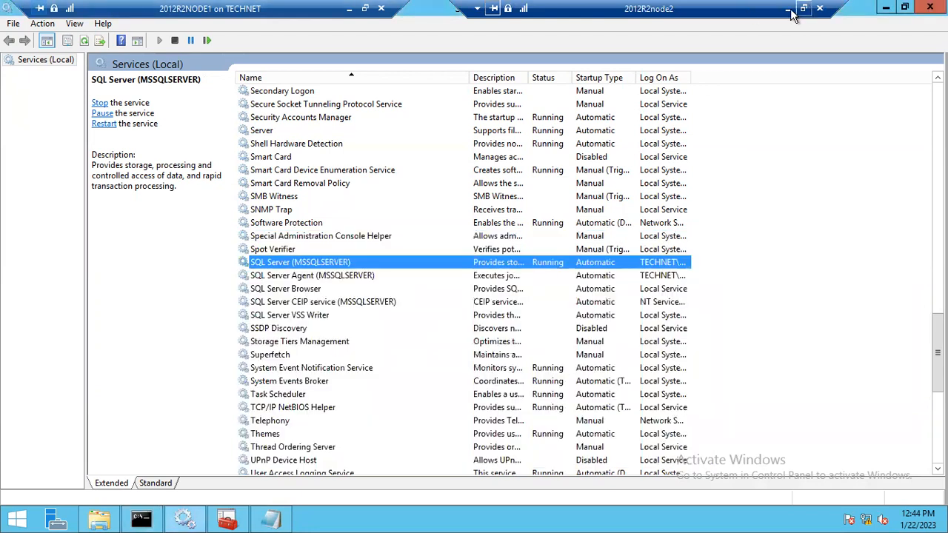
Cancel the pending server connection to 2012R2NODE2 in Management Studio on 2012R2NODE1, and return to the 2012R2node2 remote session.
left_click(788, 9)
left_click(645, 243)
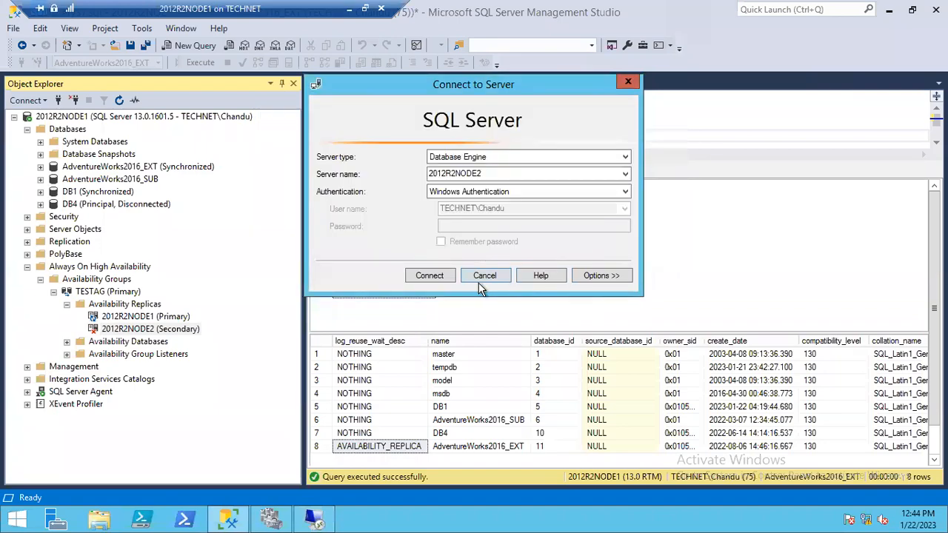
left_click(484, 275)
left_click(308, 521)
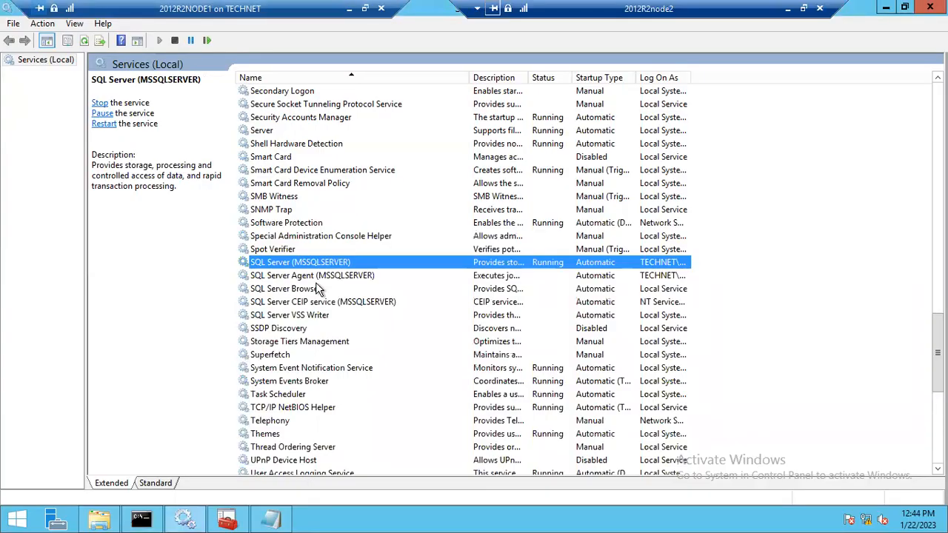
Open a new Command Prompt as administrator and approve the elevation request.
right_click(135, 521)
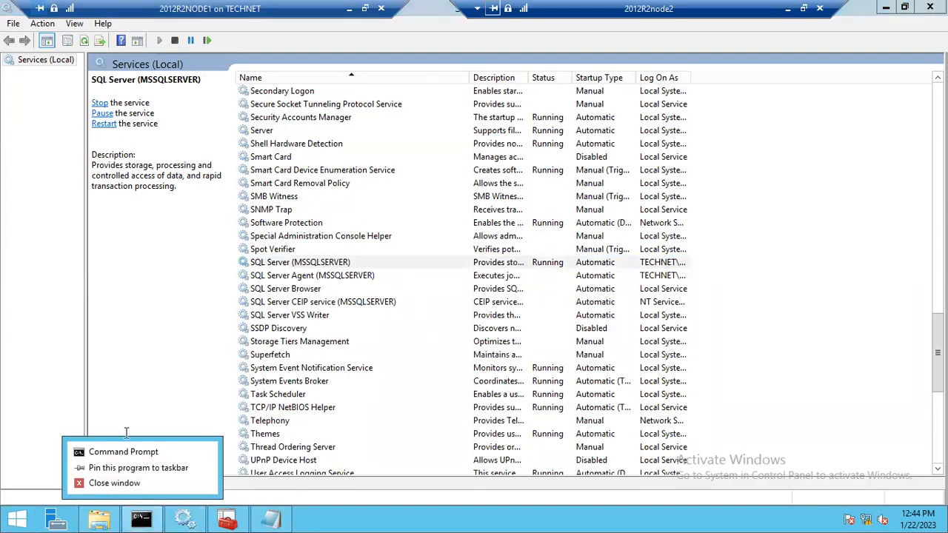
right_click(108, 462)
left_click(141, 416)
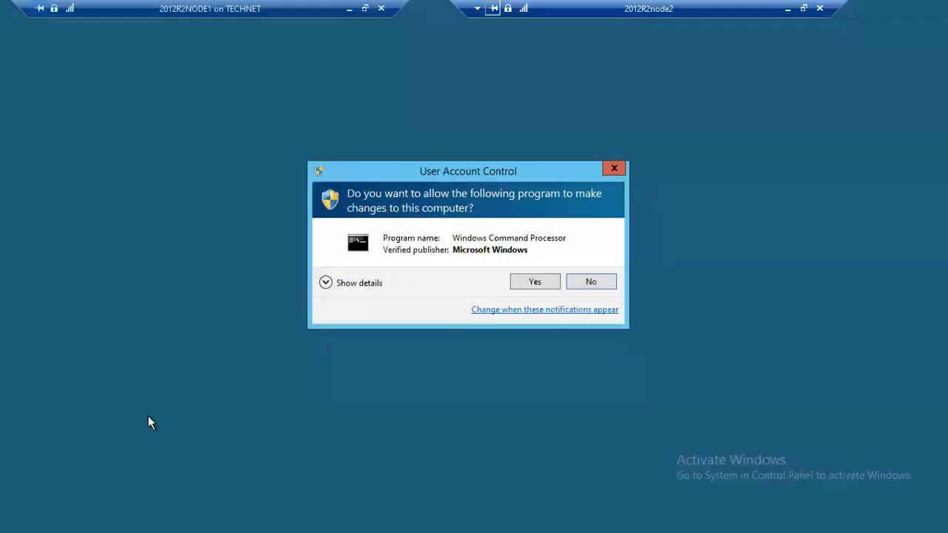
left_click(533, 285)
Start SQL Server in minimal configuration, reserving the single connection for sqlcmd, by running net start mssqlserver /f /mSQLCMD.
type("net")
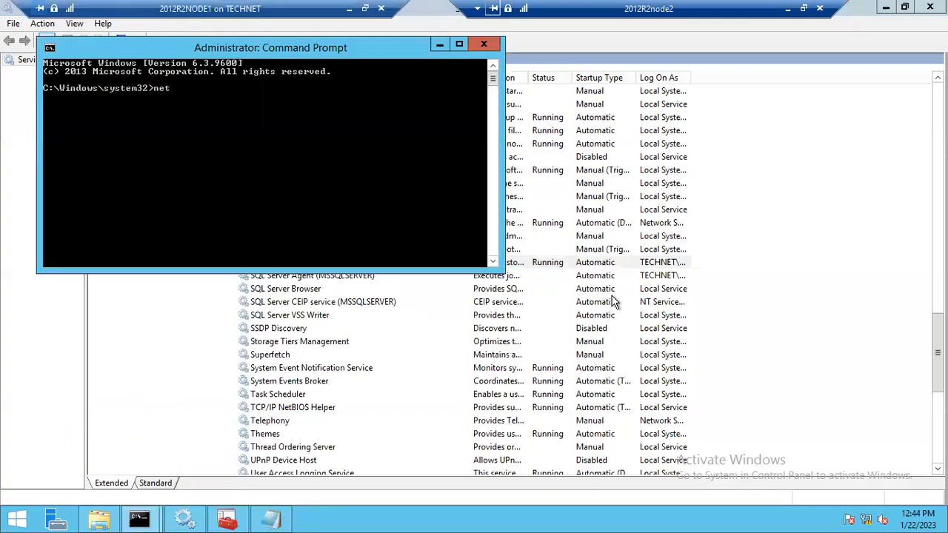
type(" start mssqlserver /f ")
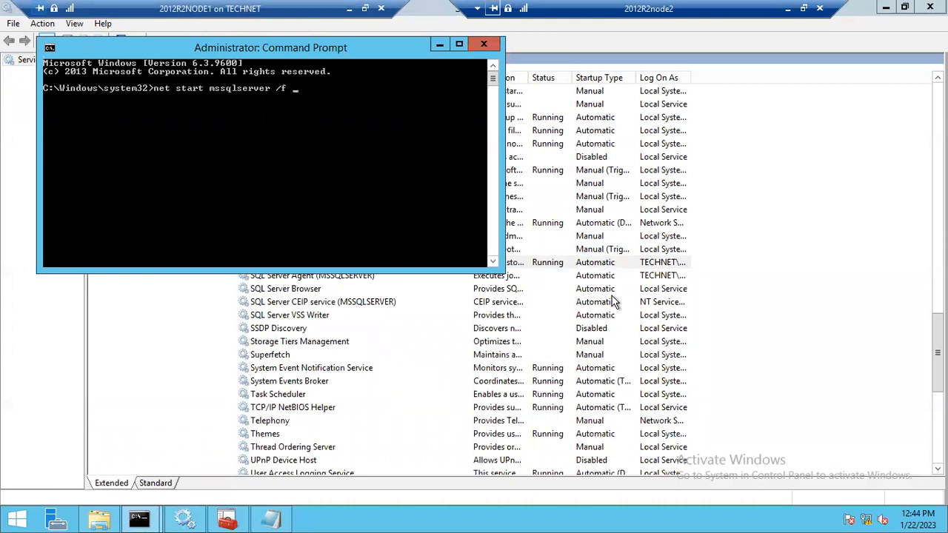
type("/m")
left_click_drag(243, 55, 363, 272)
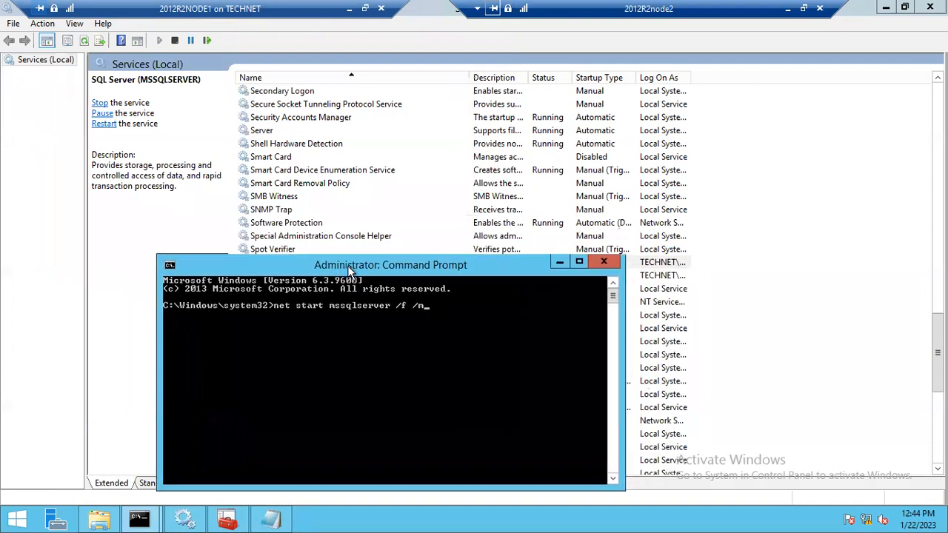
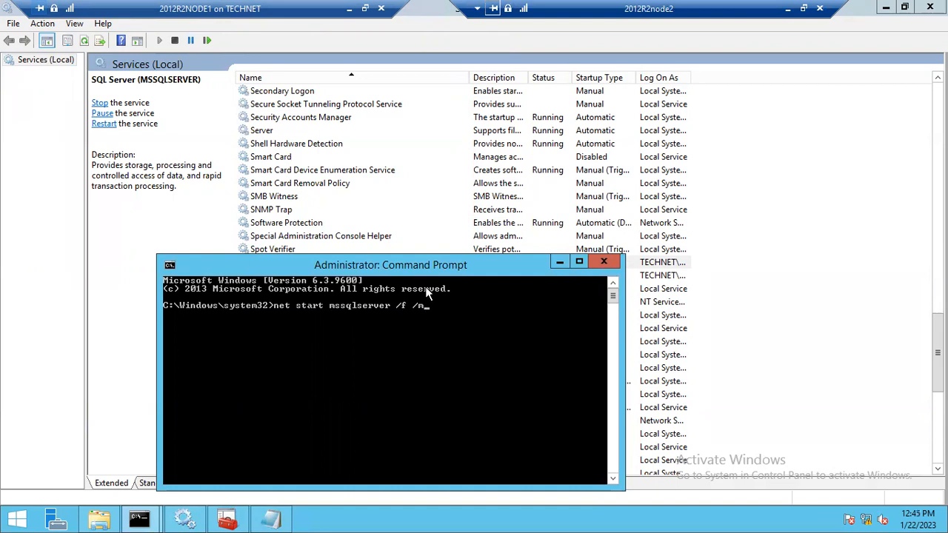
left_click_drag(438, 273, 452, 248)
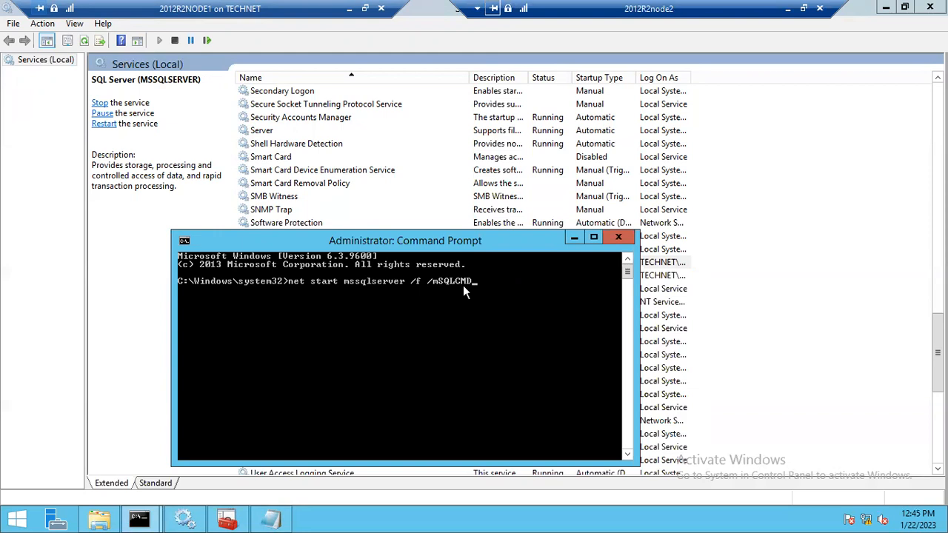
key("Return")
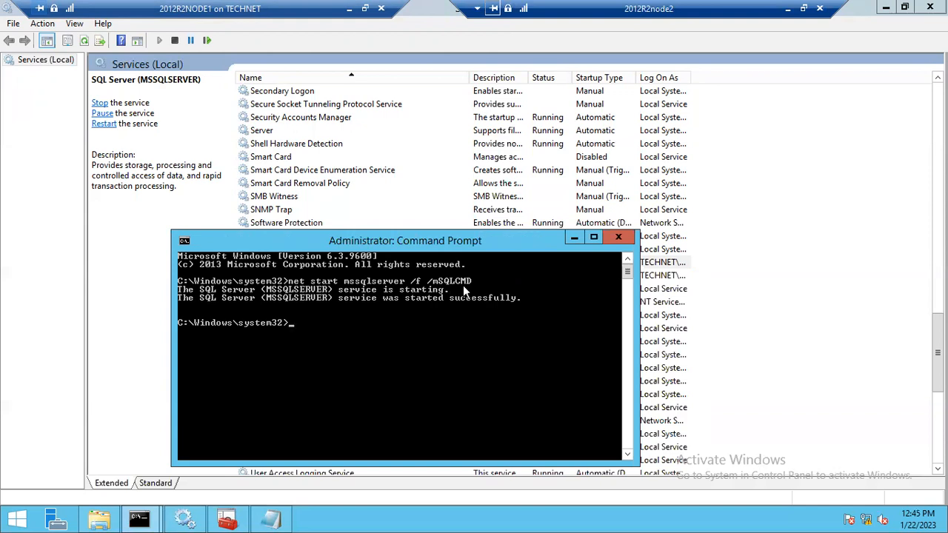
Connect to the local SQL Server instance by running sqlcmd without a server argument.
type("sqlcmd")
type("-S")
key("BackSpace")
key("Return")
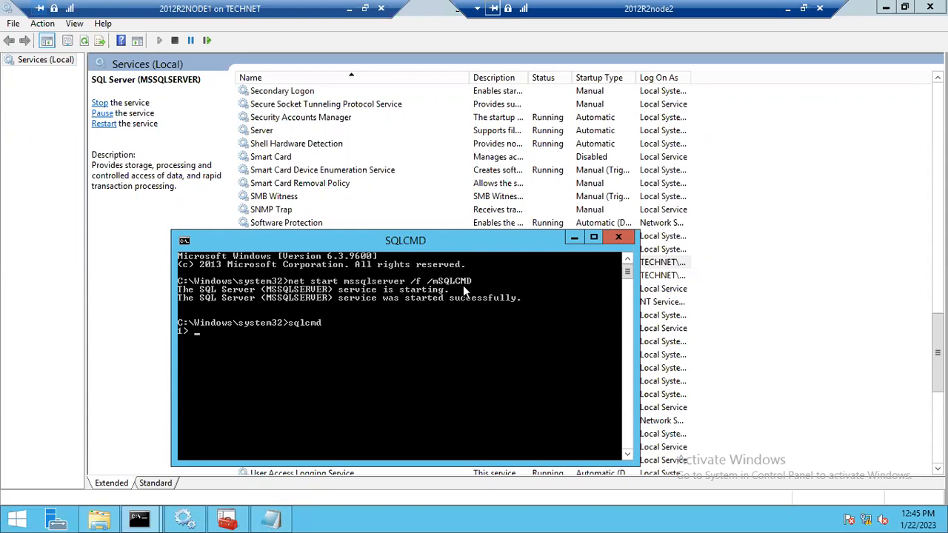
Try to query the maximum memory setting by running sp_Configure 'max server memory(MB)' followed by go.
type("sp_Configure 'max server memory(MB)")
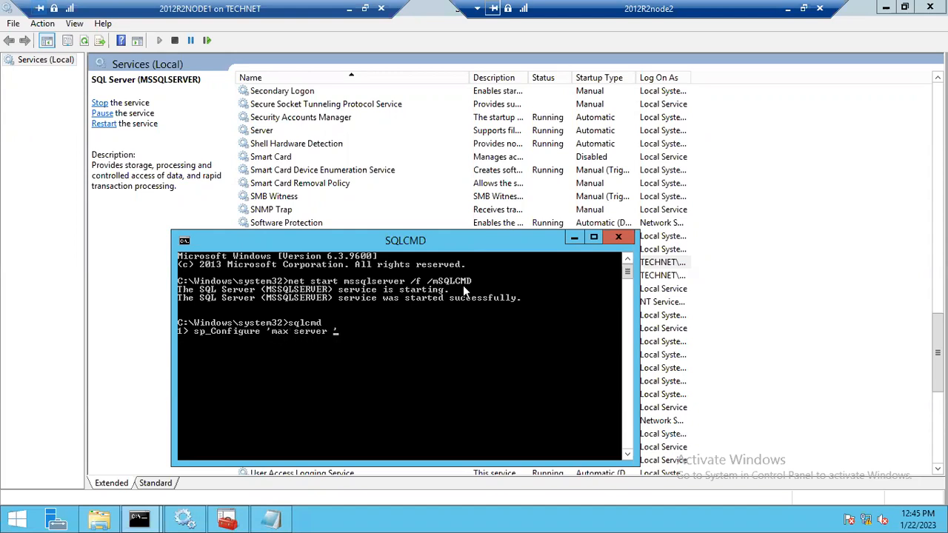
type("'")
key("Left")
key("Left")
type("MB")
key("End")
key("Return")
type("go")
key("Return")
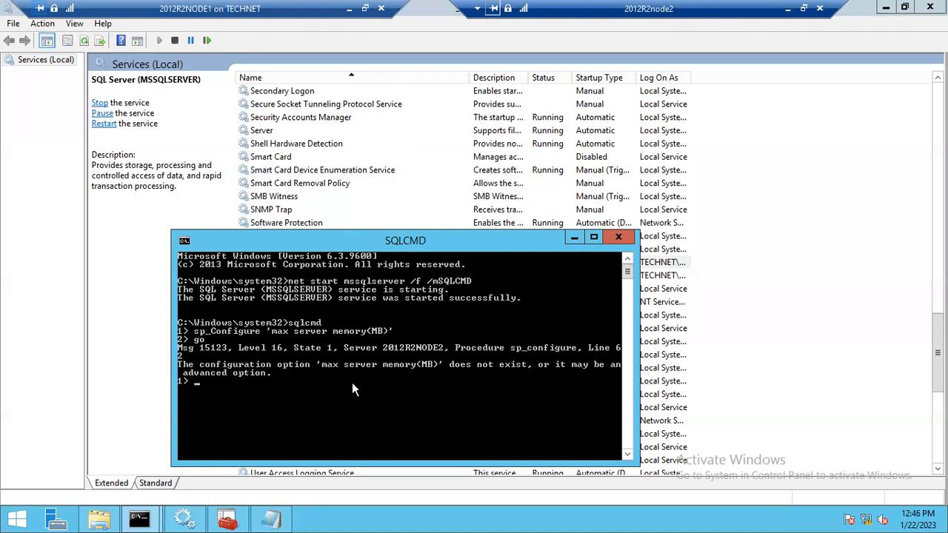
Correct the option name with a space before (MB) and run sp_Configure 'max server memory (MB)' followed by go.
type("go")
key("BackSpace")
key("BackSpace")
key("Up")
key("Left")
key("Left")
key("Left")
key("Left")
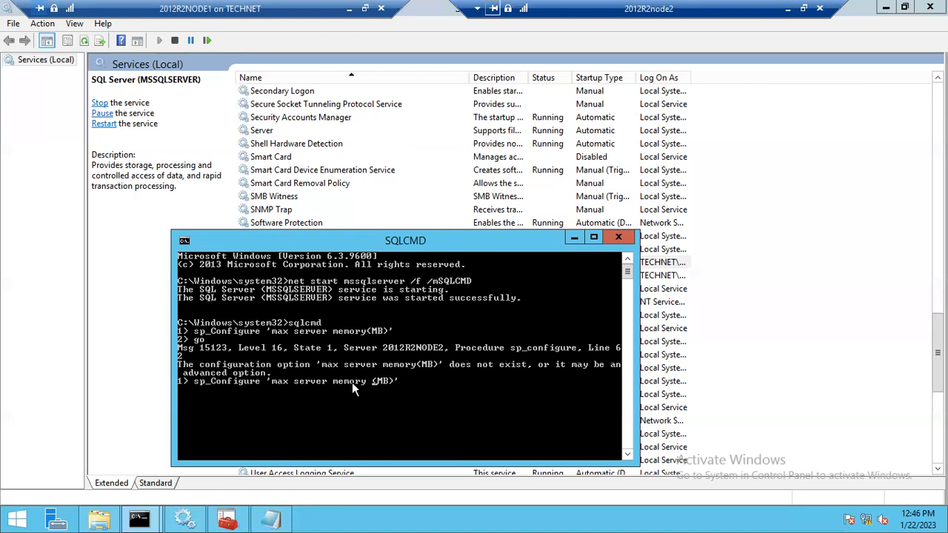
key("Right")
key("Right")
key("Right")
key("Right")
key("Right")
key("Return")
type("go")
key("Return")
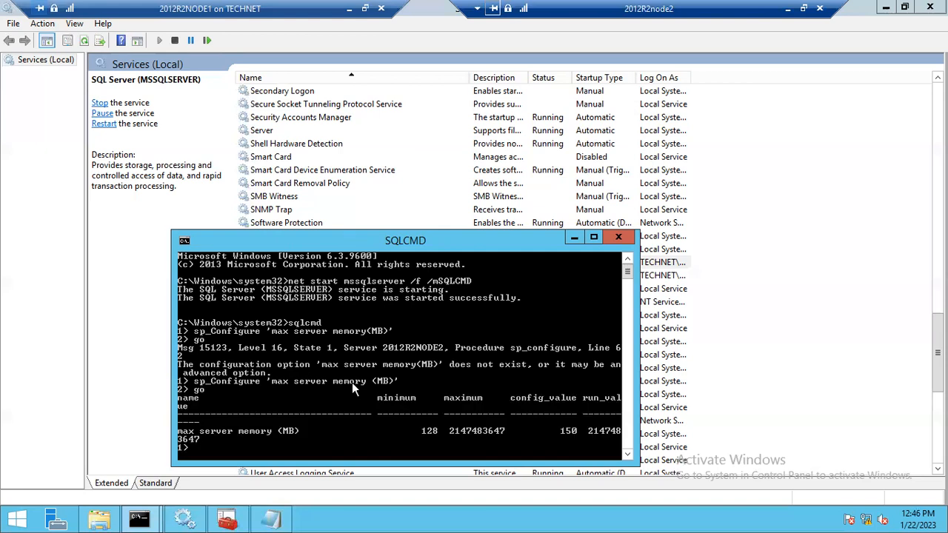
key("super+Left")
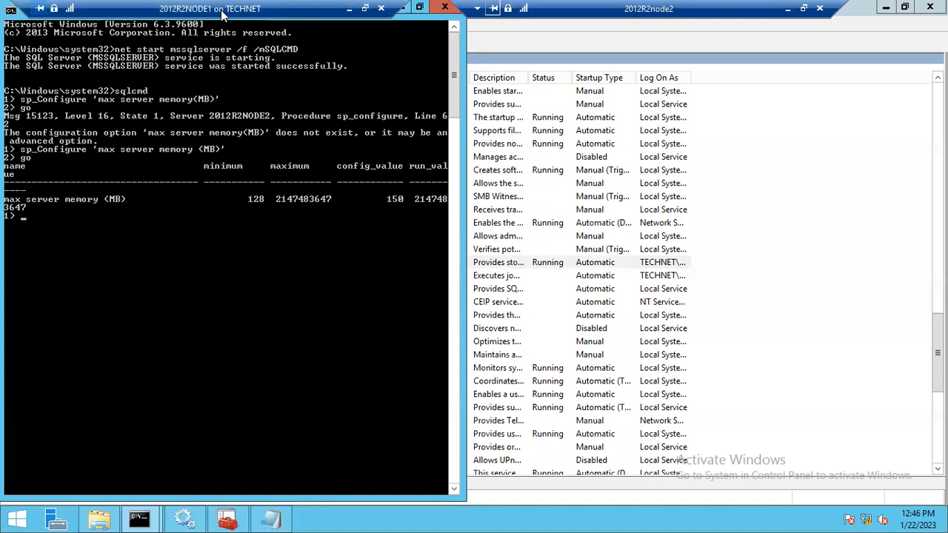
key("super+Right")
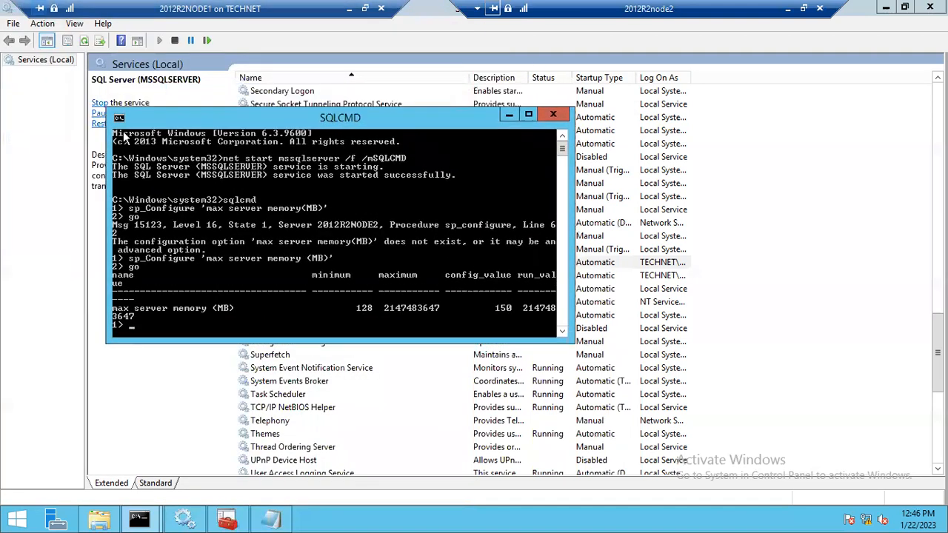
left_click_drag(569, 344, 569, 355)
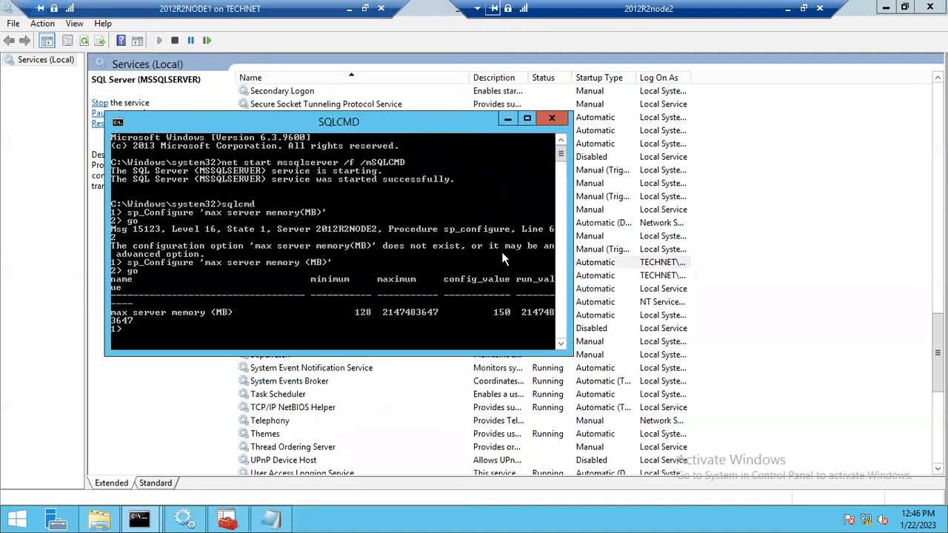
Set the console's screen buffer width to 110 in its properties and widen the SQLCMD window.
right_click(434, 116)
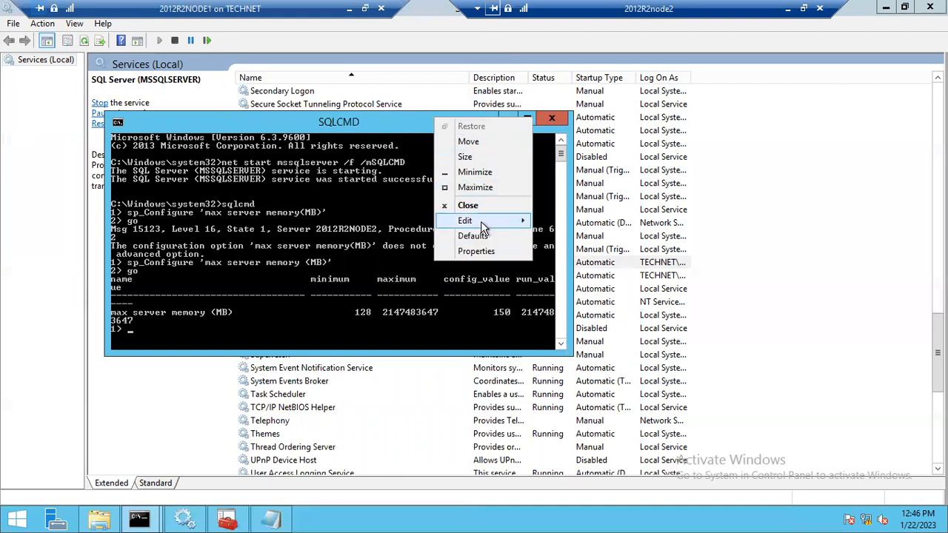
mouse_move(483, 224)
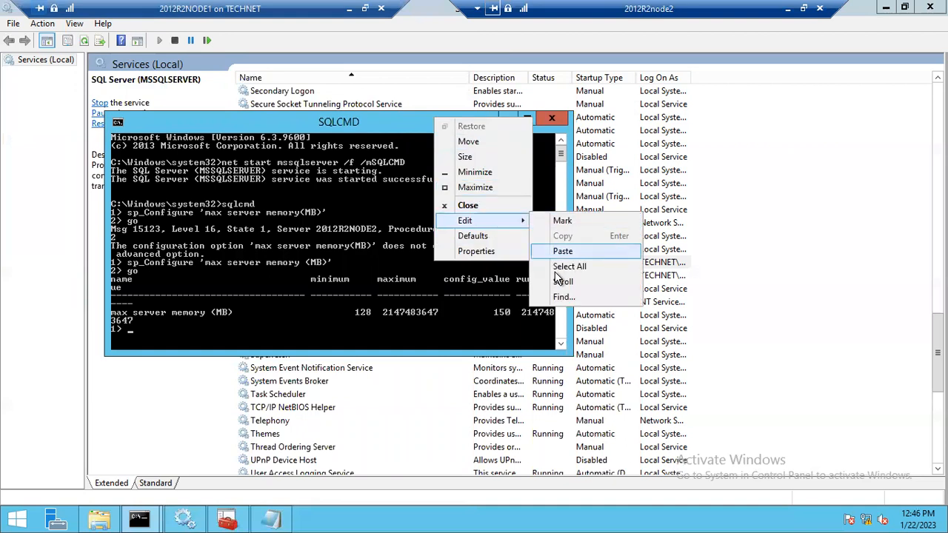
left_click(474, 254)
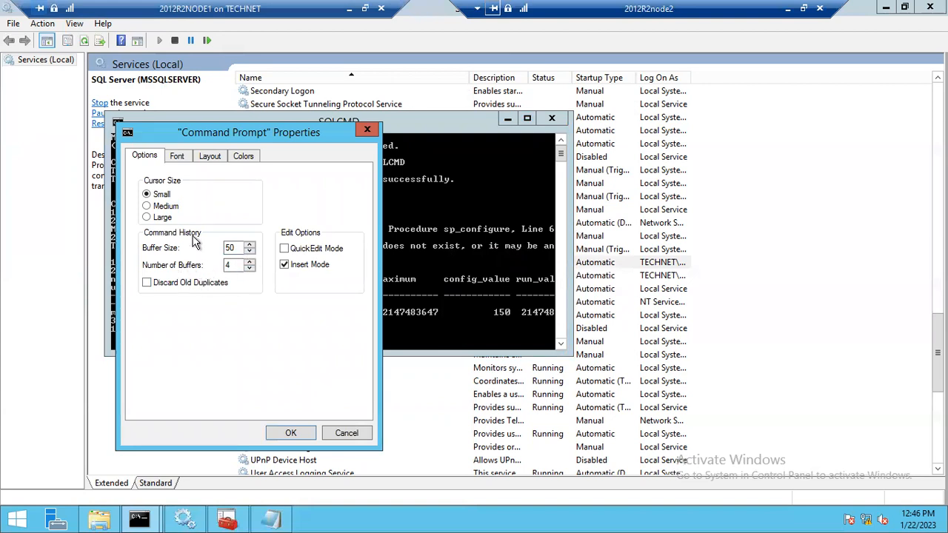
left_click(177, 156)
left_click(209, 155)
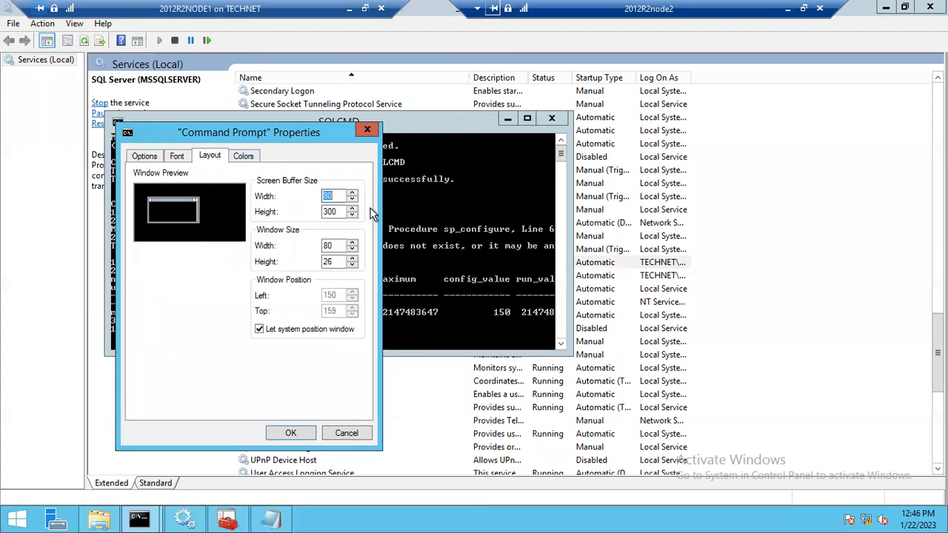
left_click(353, 193)
left_click(352, 193)
left_click(353, 193)
left_click(352, 194)
left_click(352, 193)
left_click(353, 194)
left_click(353, 193)
left_click(353, 194)
left_click(351, 194)
left_click(352, 193)
left_click(352, 194)
left_click(351, 193)
left_click(351, 193)
left_click(351, 193)
type("110")
left_click(295, 435)
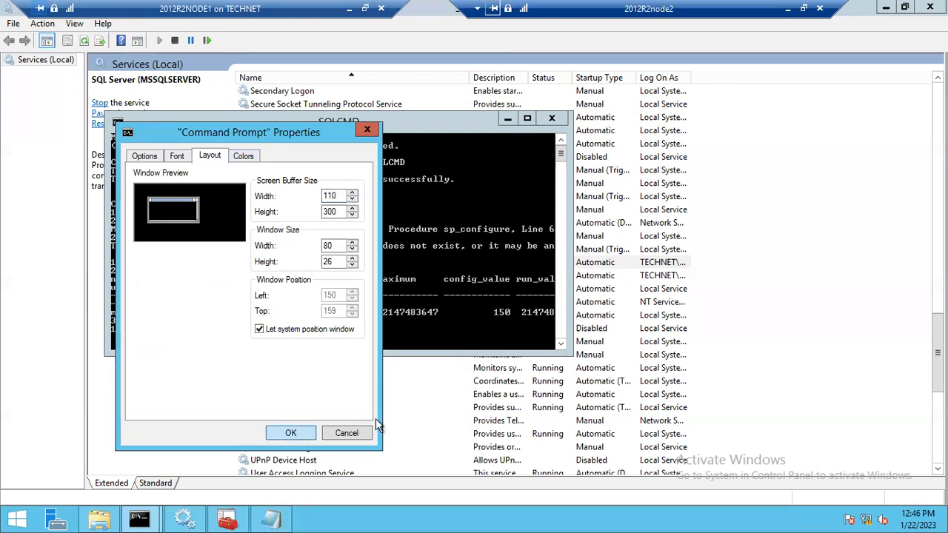
left_click_drag(570, 368, 894, 383)
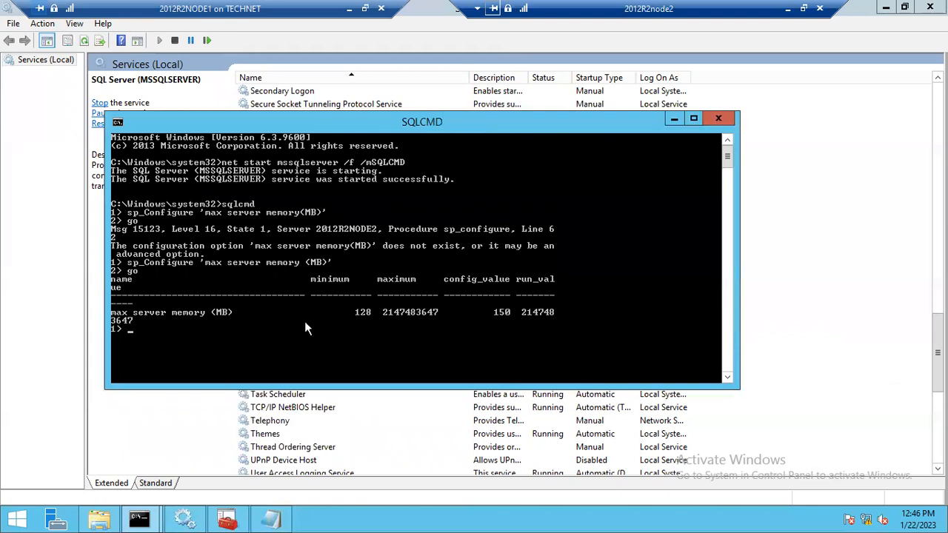
Rerun sp_Configure 'max server memory (MB)' followed by go to print the result row in the widened console.
key("Up")
key("Up")
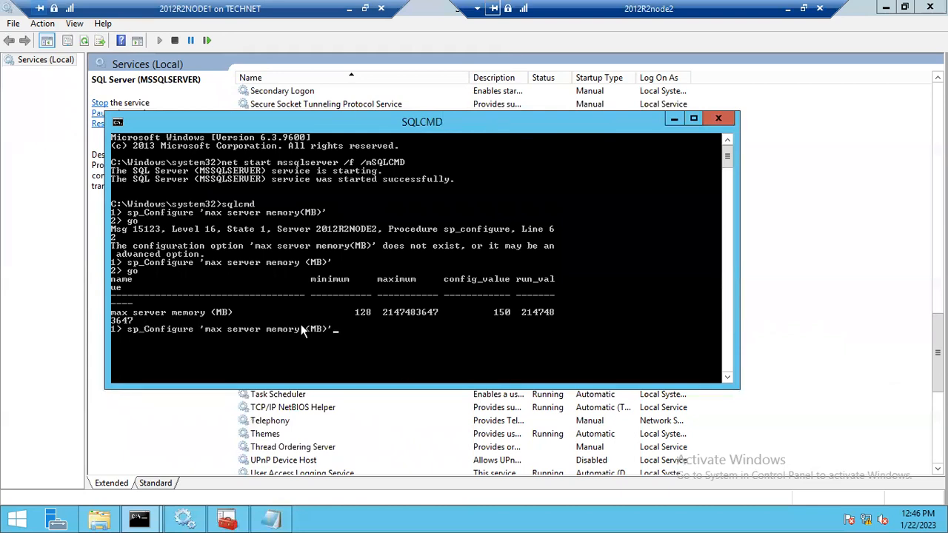
key("Down")
key("Up")
key("Down")
key("Up")
key("Return")
type("go")
key("Return")
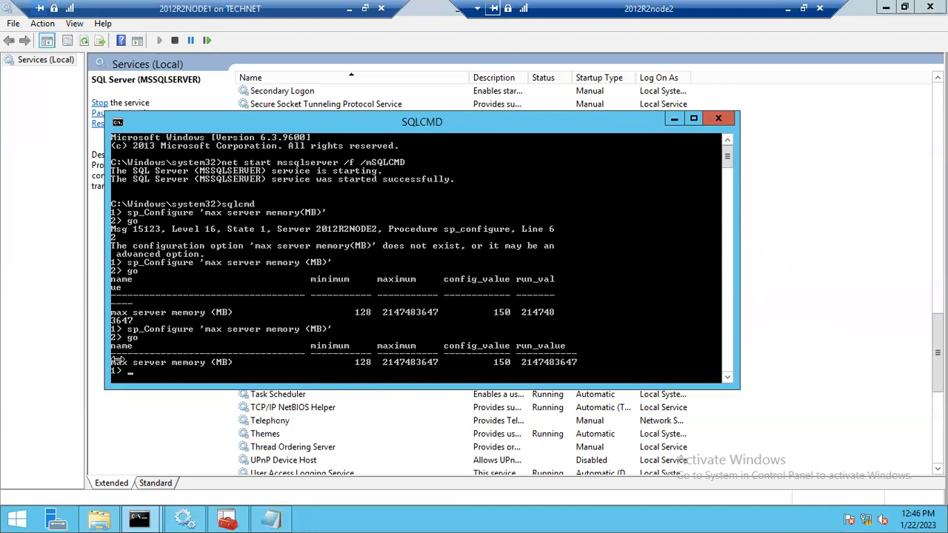
Enlarge the SQLCMD window and highlight the config_value column of the latest max server memory result.
left_click_drag(110, 360, 118, 359)
left_click_drag(737, 383, 746, 439)
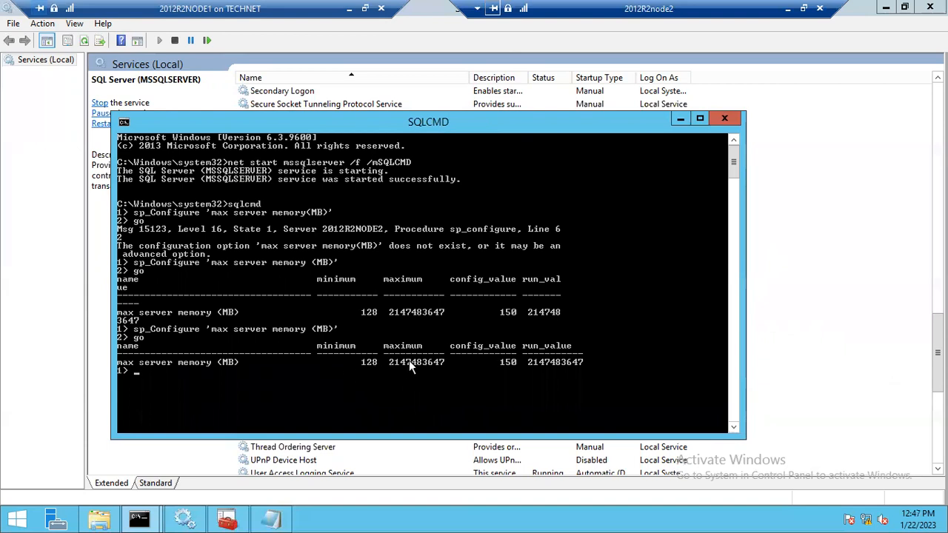
right_click(500, 357)
left_click(511, 367)
left_click_drag(499, 365, 515, 361)
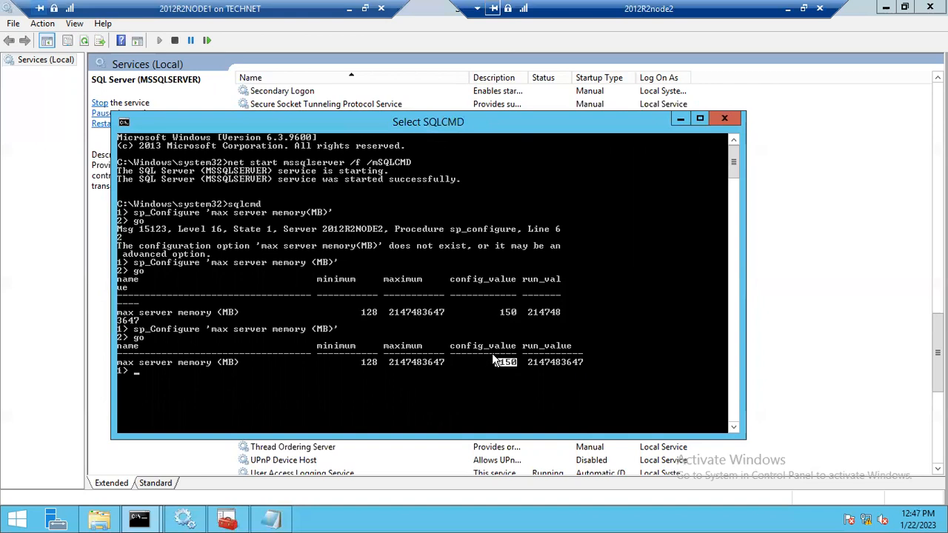
left_click(503, 363)
left_click_drag(451, 340, 472, 348)
left_click_drag(515, 374, 519, 374)
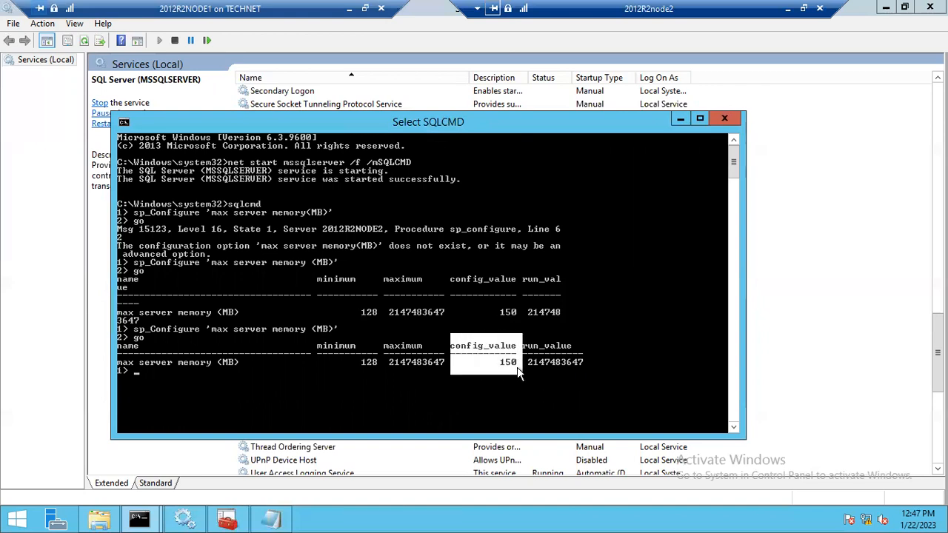
Switch to the error log in Notepad and highlight the Target Committed value under Memory Manager for comparison.
left_click(277, 520)
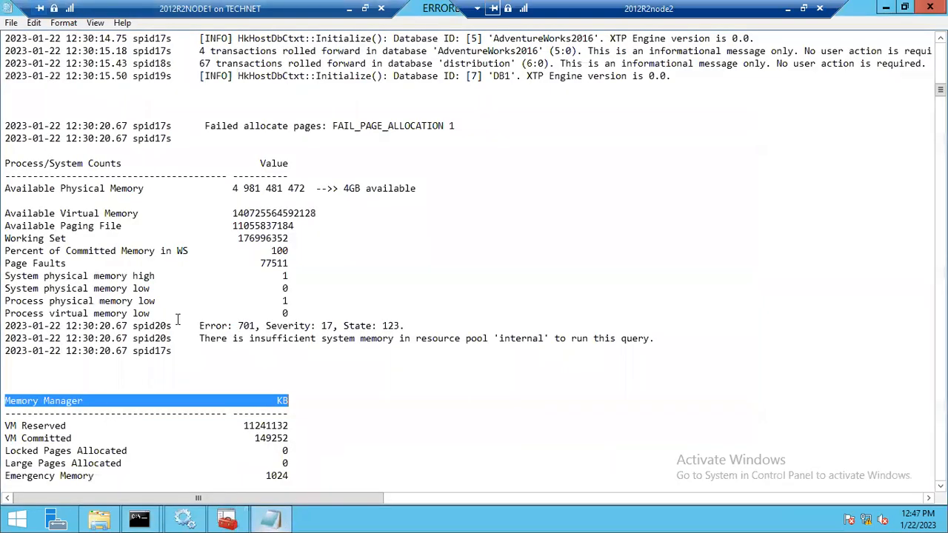
scroll(280, 433, "down", 4)
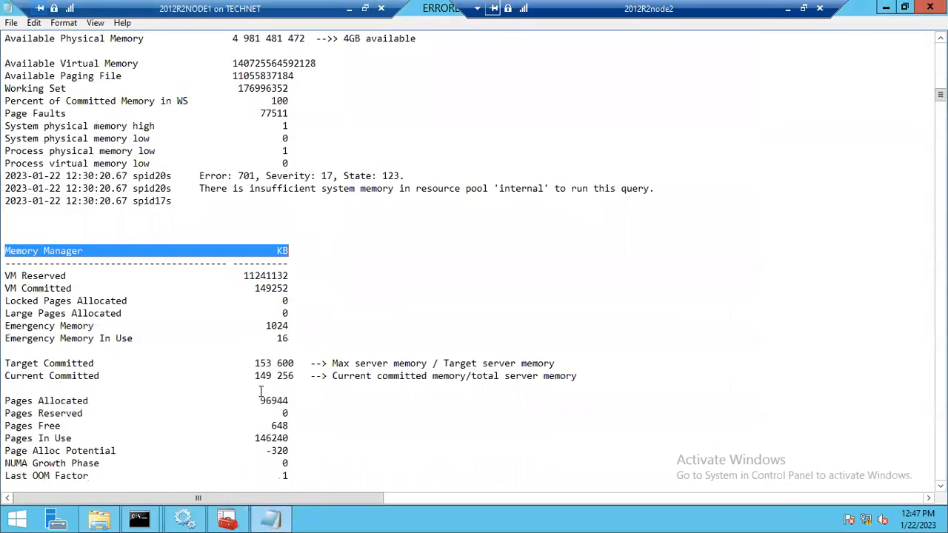
left_click_drag(250, 363, 298, 363)
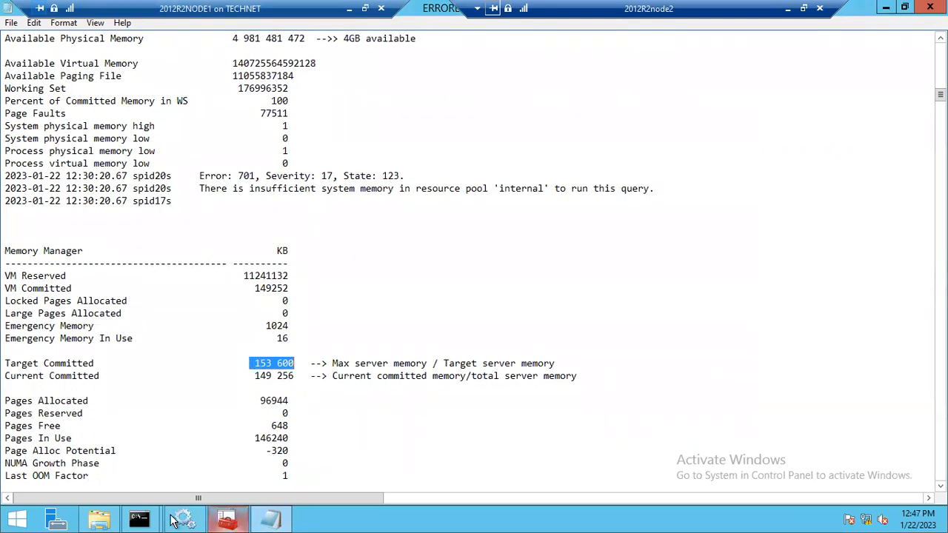
Switch back to SQLCMD and set max server memory to 1750 MB by running sp_configure 'max server memory (MB)' , 1750 followed by go.
mouse_move(139, 520)
left_click(244, 466)
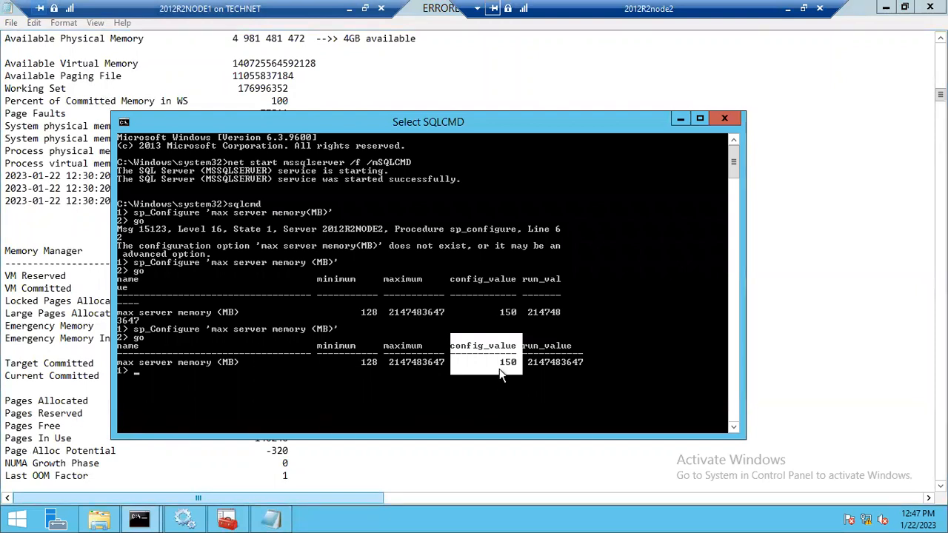
left_click(148, 371)
type("sp_configure 'max server ")
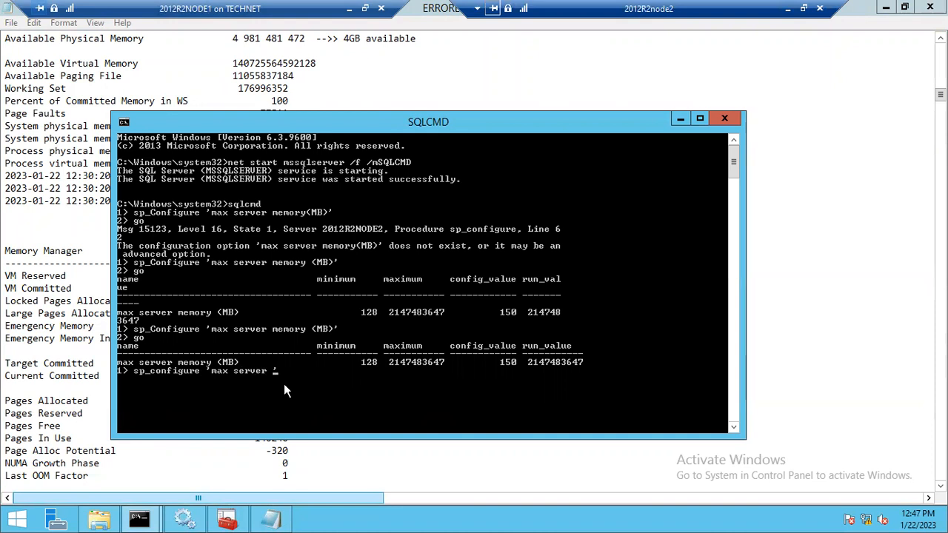
type("memory ()")
type("'")
key("Left")
key("Left")
type("MB")
key("Right")
key("Right")
type(", 1750")
key("Return")
type("go")
key("Return")
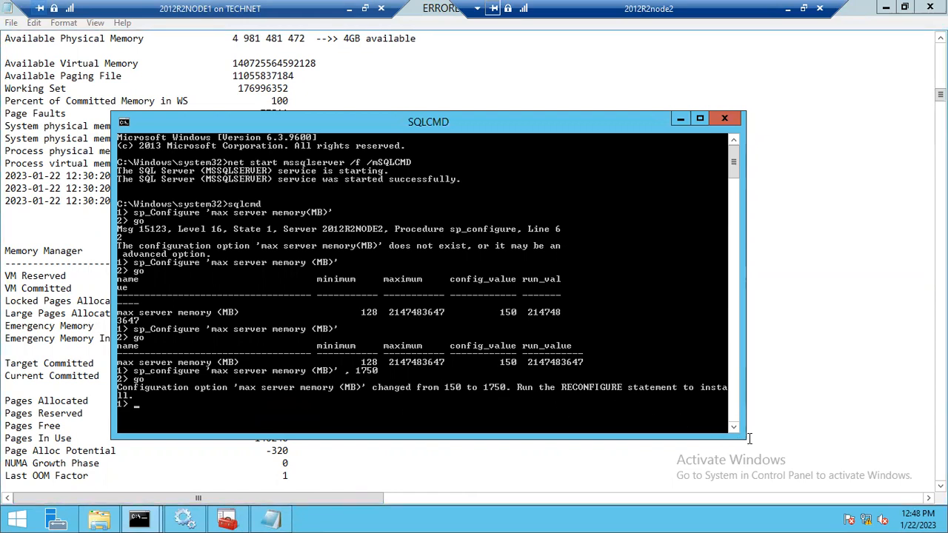
Apply the new max server memory setting by running reconfigure followed by go.
left_click_drag(741, 437, 851, 422)
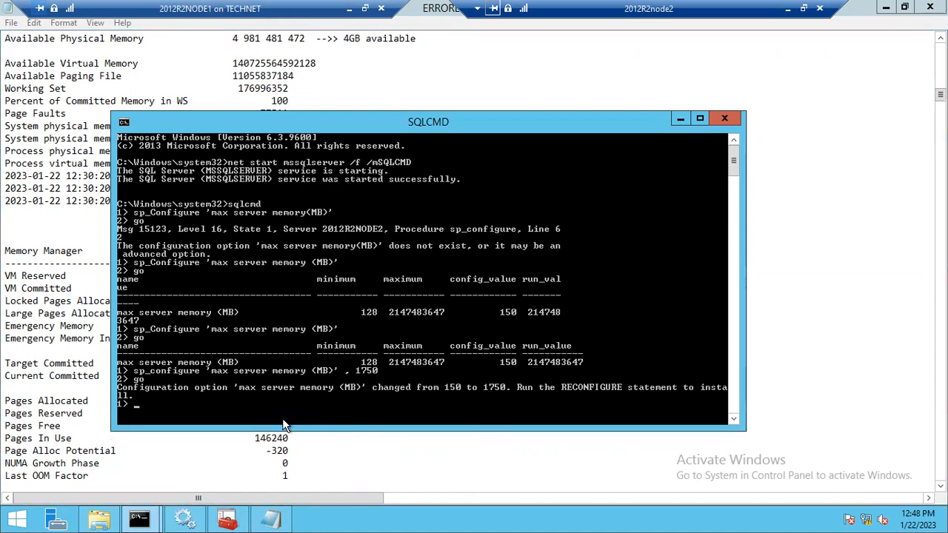
type("reconfigure")
key("Return")
type("go")
key("Return")
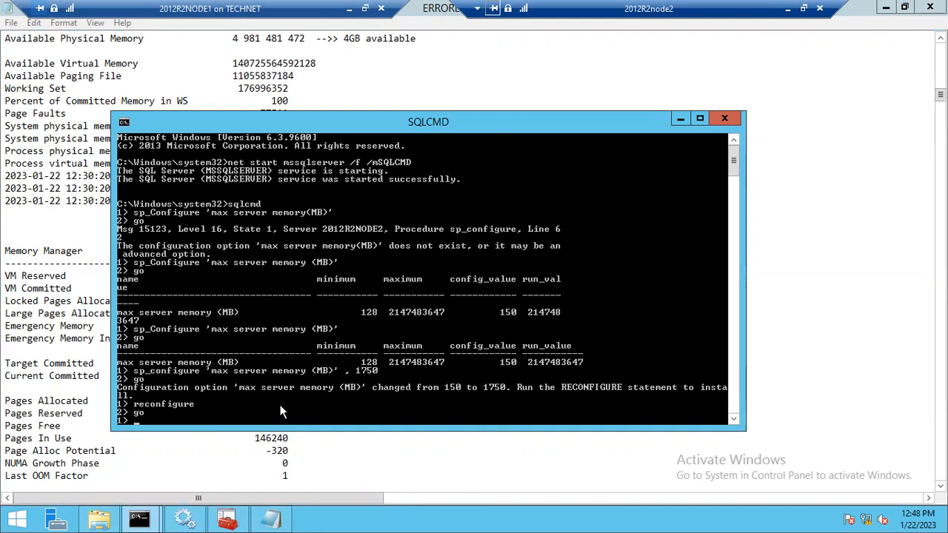
Try to verify the memory setting by running sp_configure 'max server memory (mb)' followed by go.
type("sp_configure 'max server memory ()")
key("Left")
type("mb")
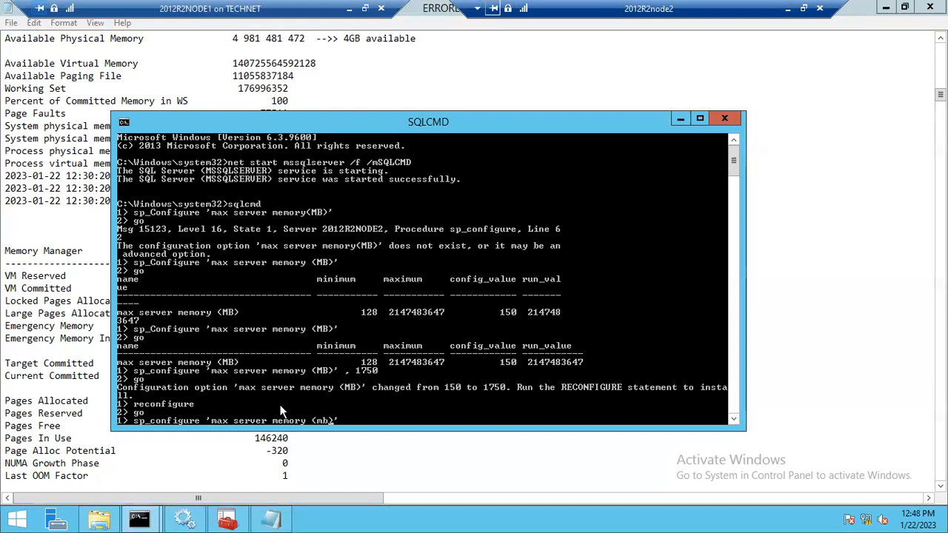
key("Return")
type("go")
key("Return")
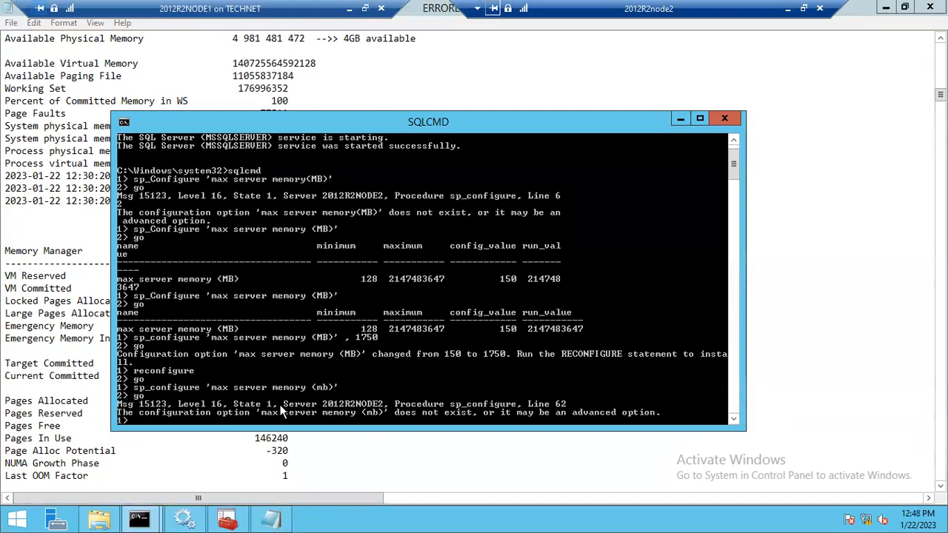
Retry the memory query with uppercase units by running sp_Configure 'max server memory (MB)' followed by go.
type("go")
key("Up")
key("Up")
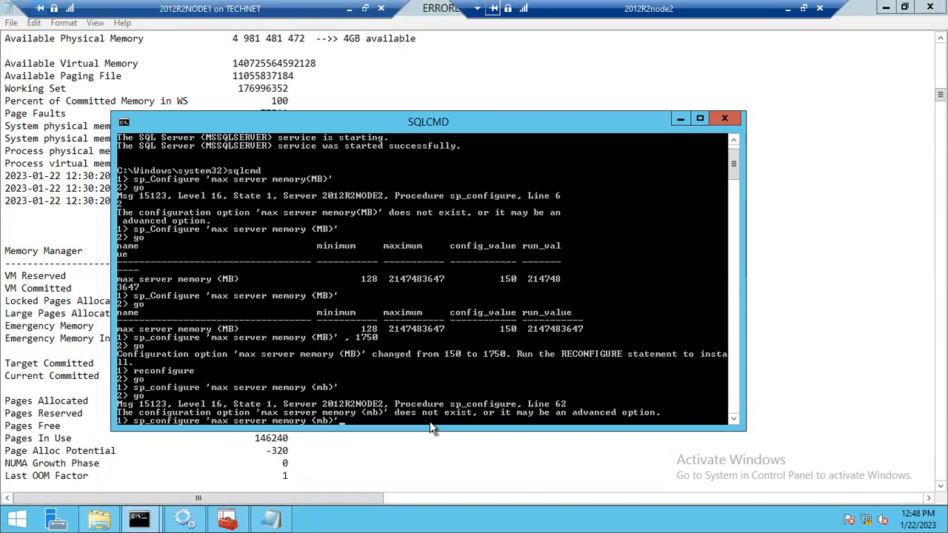
key("Up")
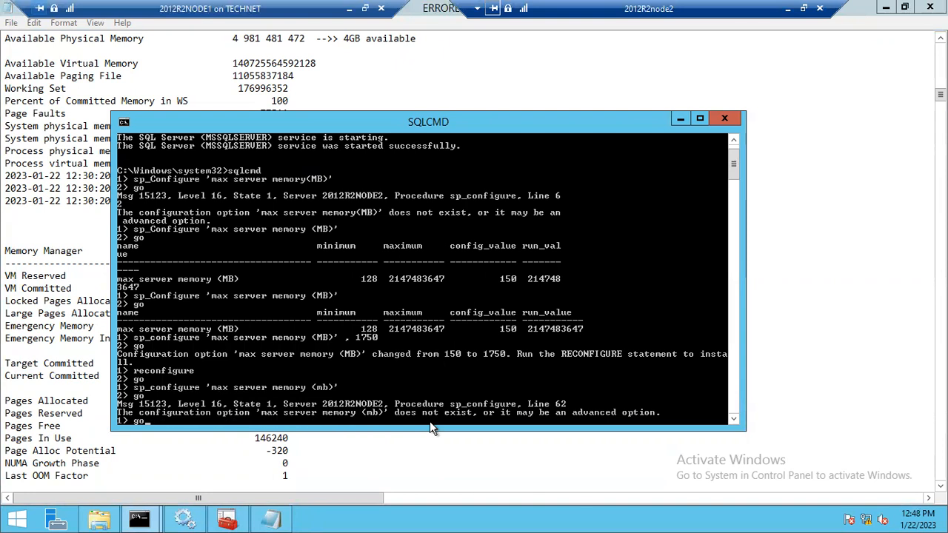
key("Up")
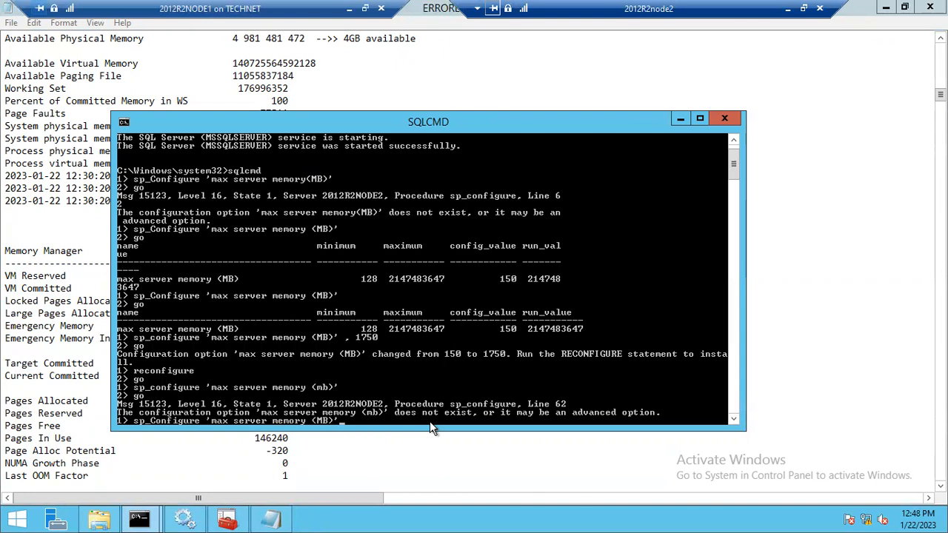
key("Return")
type("go")
key("Return")
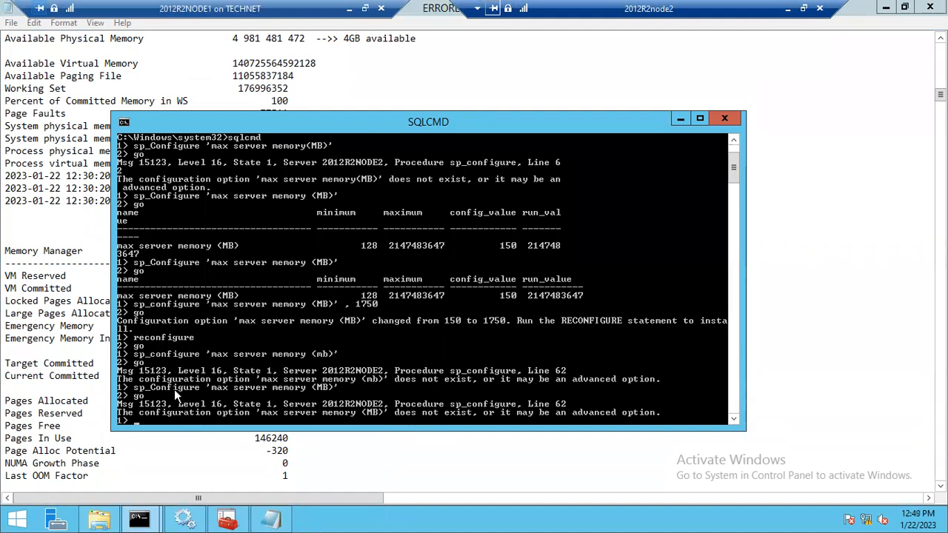
List the available server configuration options by running sp_configure without arguments, followed by go.
type("so")
type("p_confi")
type("gure")
key("Return")
type("go")
key("Return")
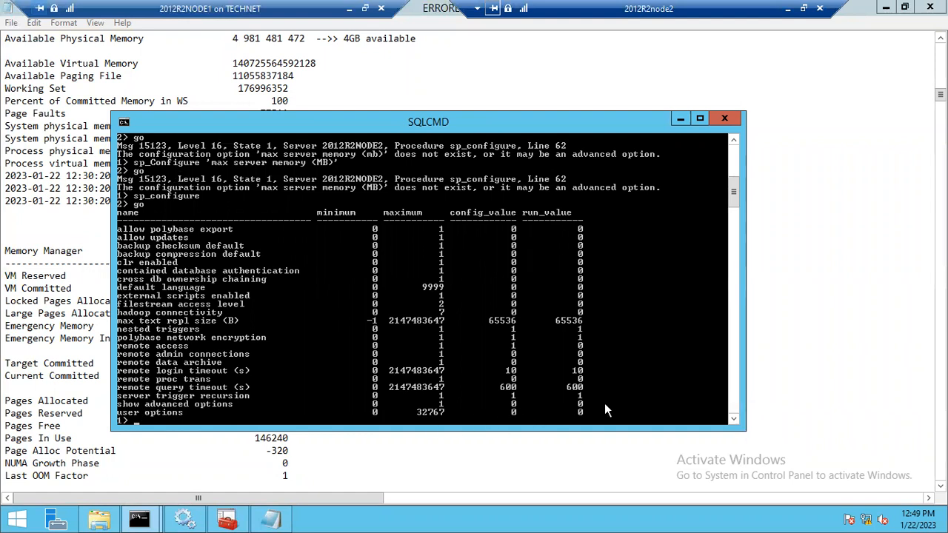
Mark and copy the option name show advanced options from the sp_configure listing.
right_click(151, 405)
left_click(171, 416)
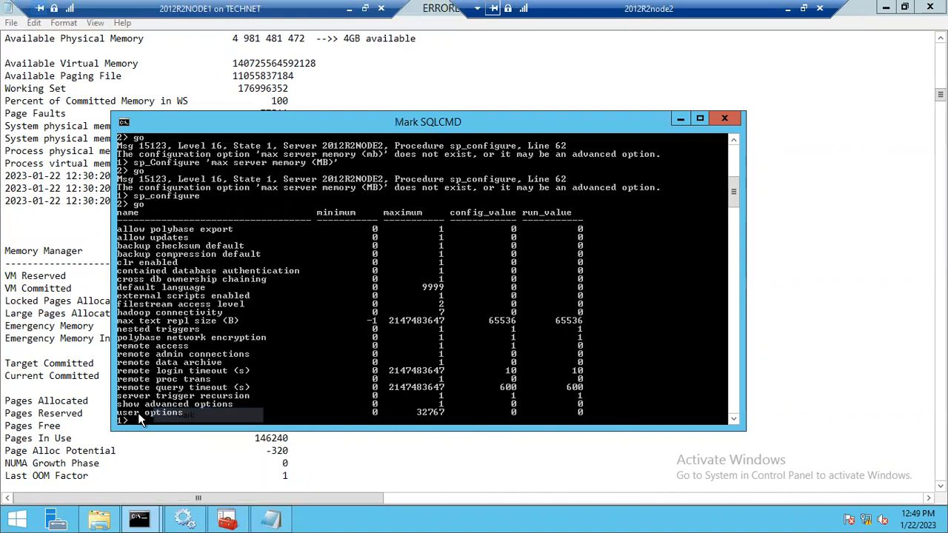
left_click_drag(117, 404, 230, 404)
key("super+c")
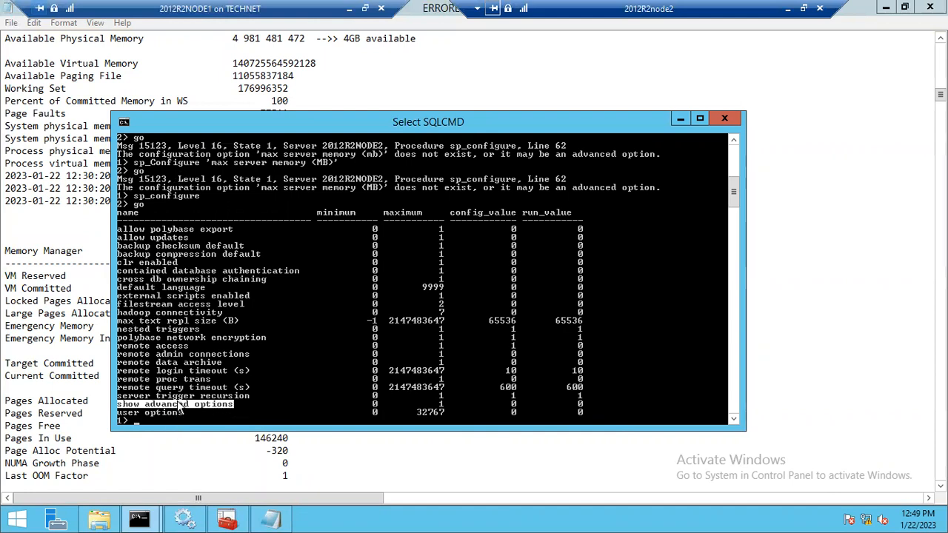
right_click(213, 411)
Enter sp_configure 'show advanced options',1 using the copied option name, with reconfigure on the following line.
type("sp_configure")
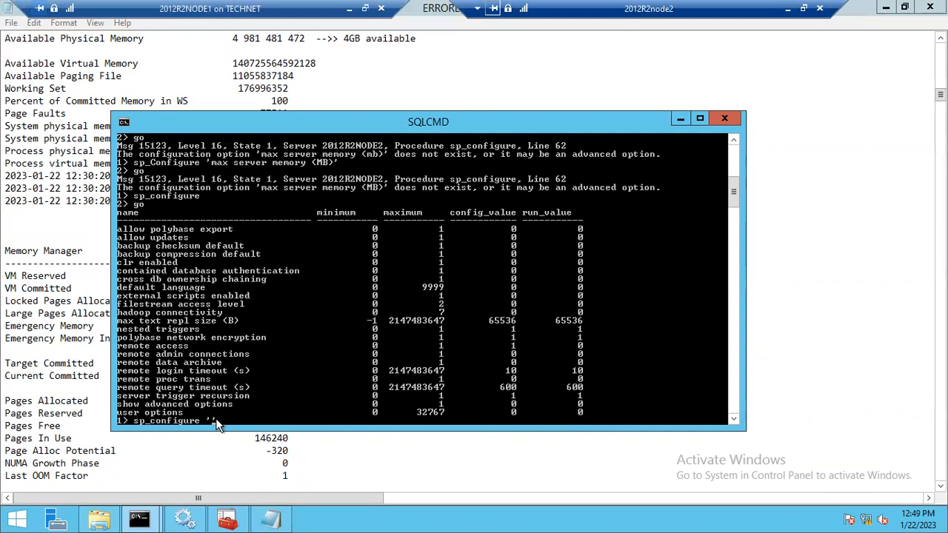
type(" ''")
right_click(217, 424)
left_click(252, 361)
type(",1")
key("Return")
type("reconfigure")
key("Return")
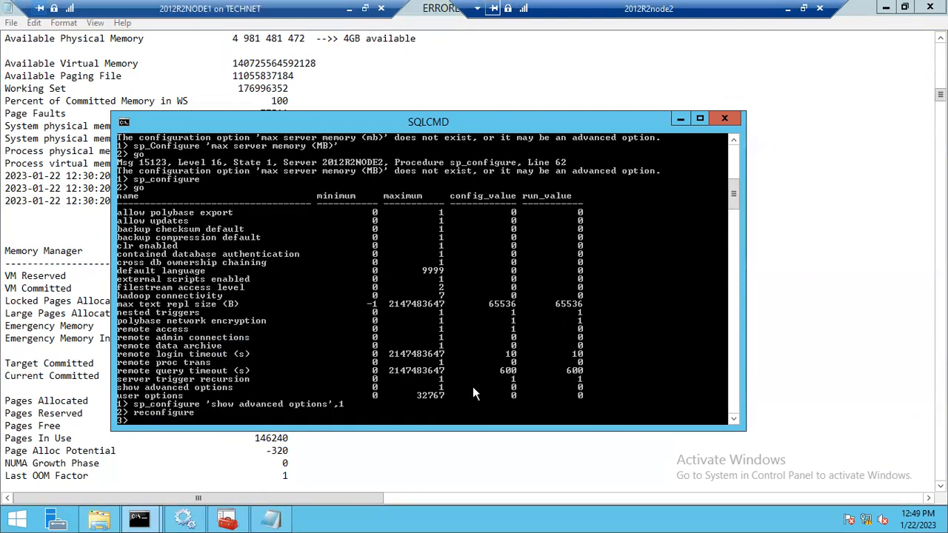
Add sp_Configure 'max server memory (MB)' to the pending batch and execute it with go.
key("Up")
key("Up")
key("Up")
key("Up")
key("Up")
key("Up")
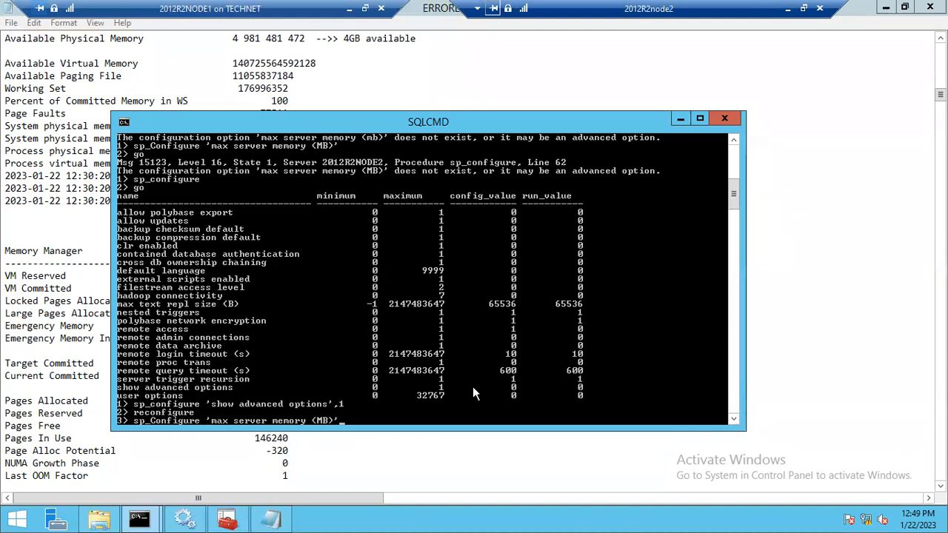
key("Return")
type("go")
key("Return")
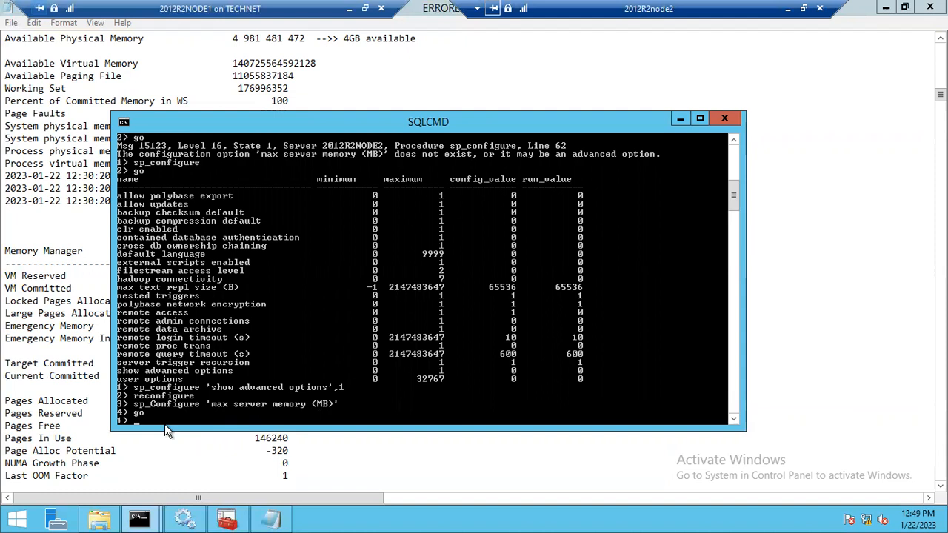
List the server configuration options again by running sp_configure followed by go.
type("figure")
key("Return")
type("go")
key("Return")
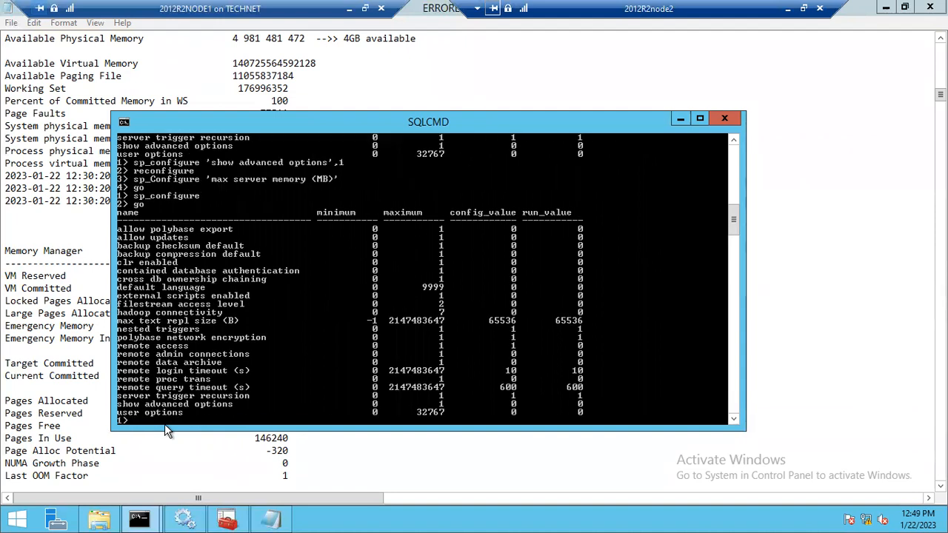
scroll(513, 376, "down", 3)
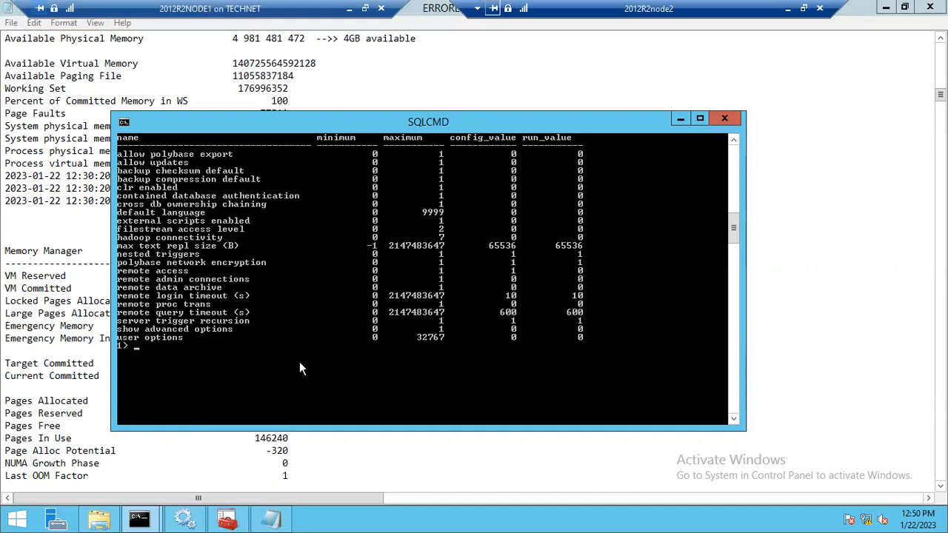
Run sp_configure 'show advanced options', 1 with go, reusing the copied option name.
type("sp_configure ''")
right_click(216, 350)
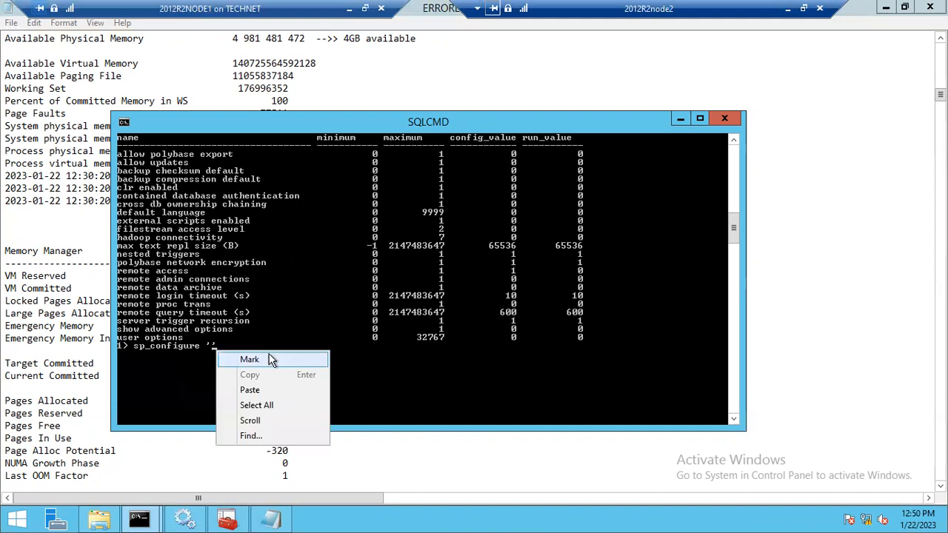
left_click(250, 390)
type(", 1")
key("Return")
type("re")
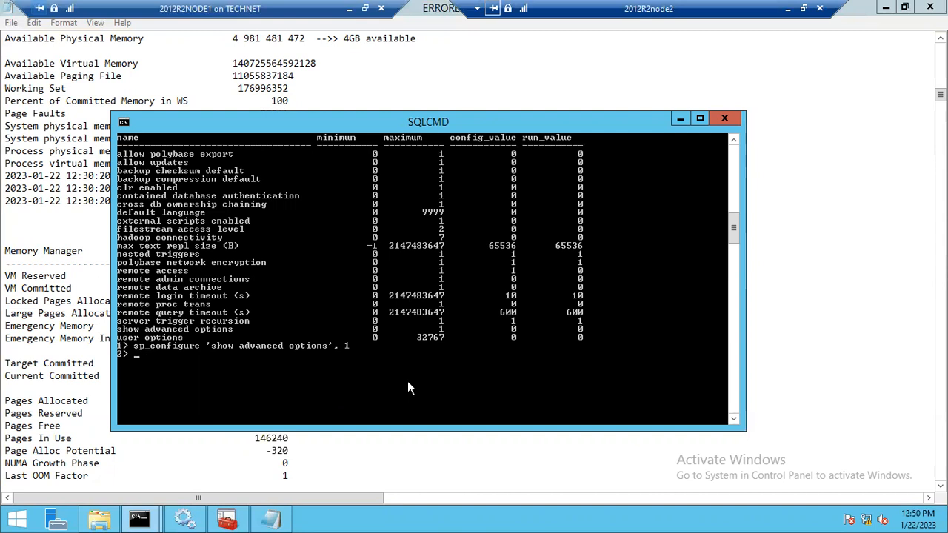
type("go")
key("Return")
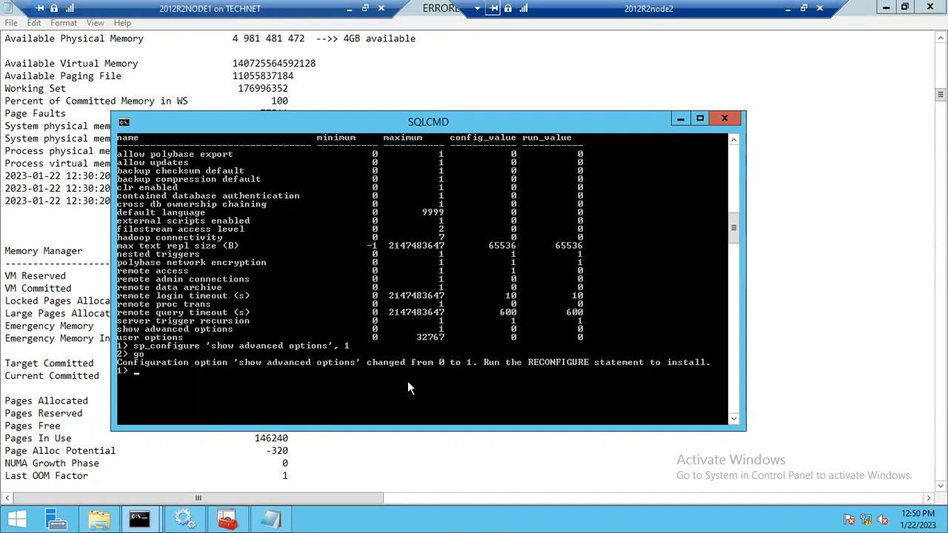
Install the changed configuration option by running reconfigure followed by go.
type("reconfigure")
key("Return")
type("go")
key("Return")
List all configuration options with sp_configure and go, and look through the listing for the max server memory entry.
type("sp_coin")
key("BackSpace")
key("BackSpace")
type("nfigure")
key("Return")
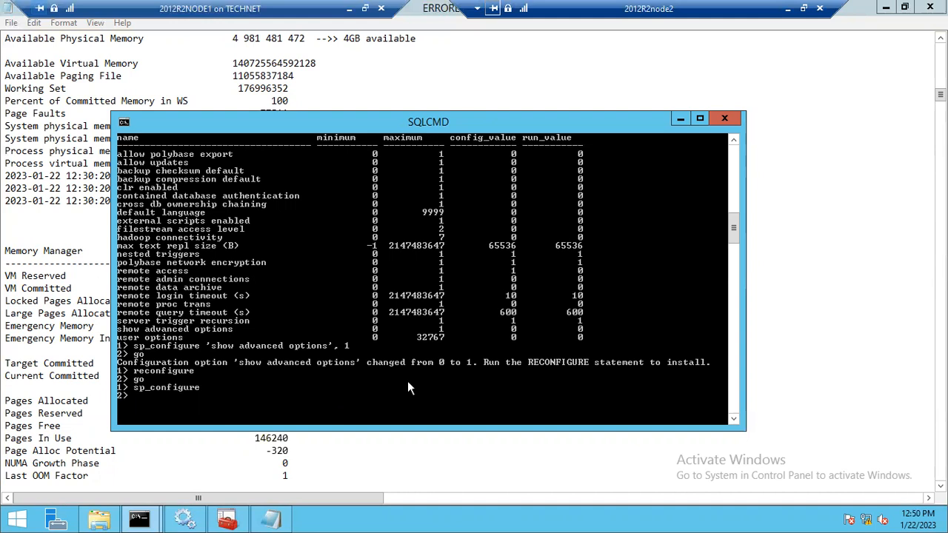
type("go")
key("Return")
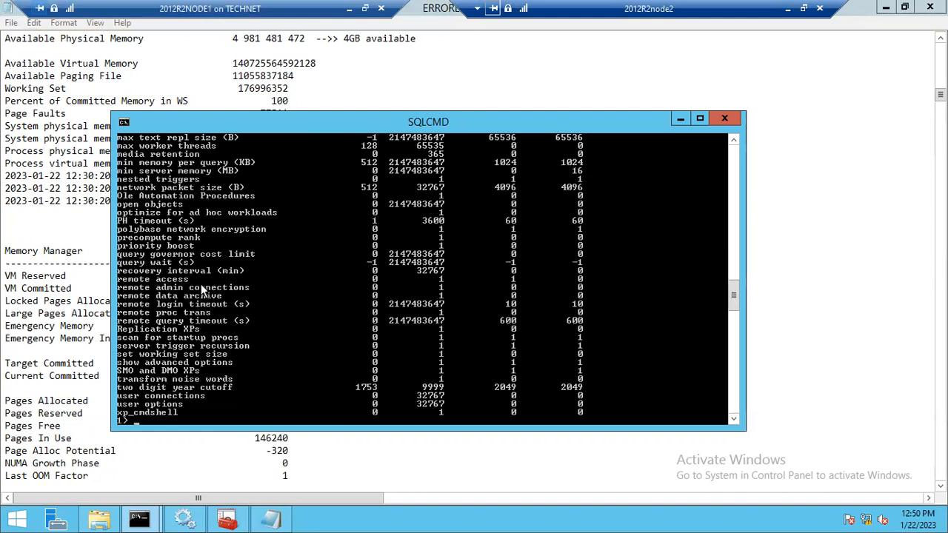
scroll(200, 284, "down", 4)
scroll(200, 292, "up", 14)
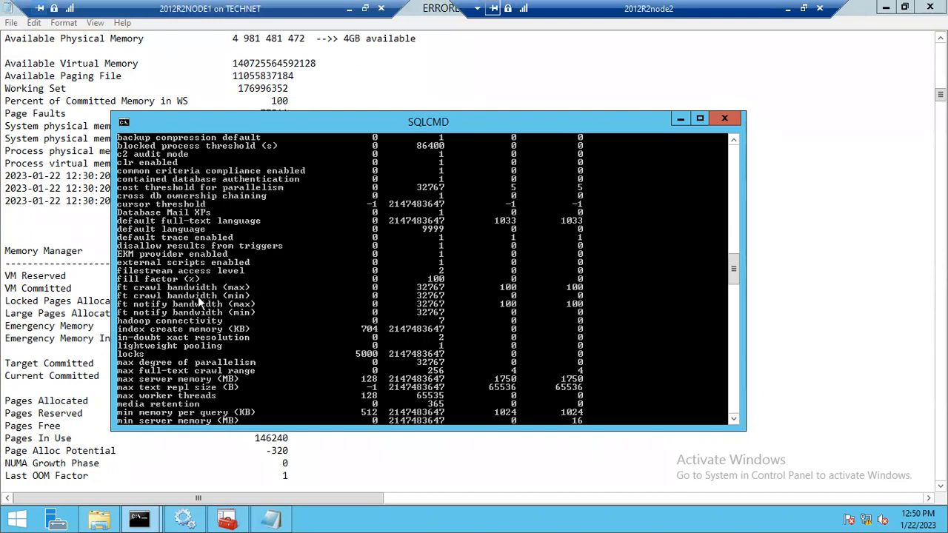
scroll(200, 302, "up", 8)
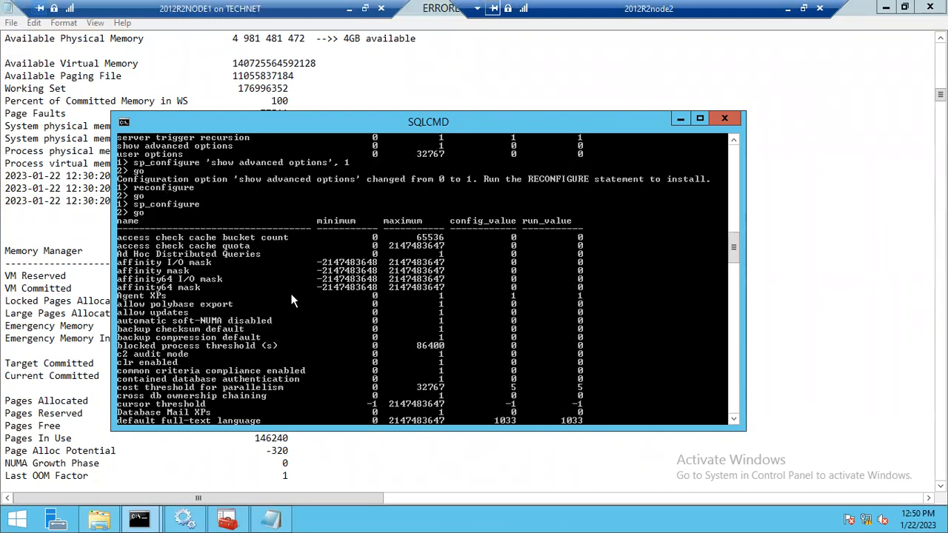
scroll(230, 333, "down", 4)
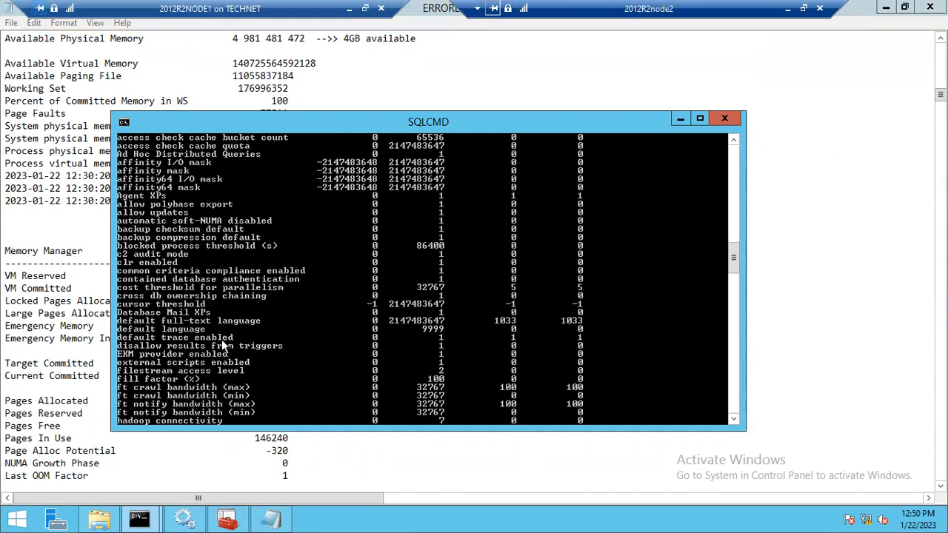
scroll(222, 345, "down", 15)
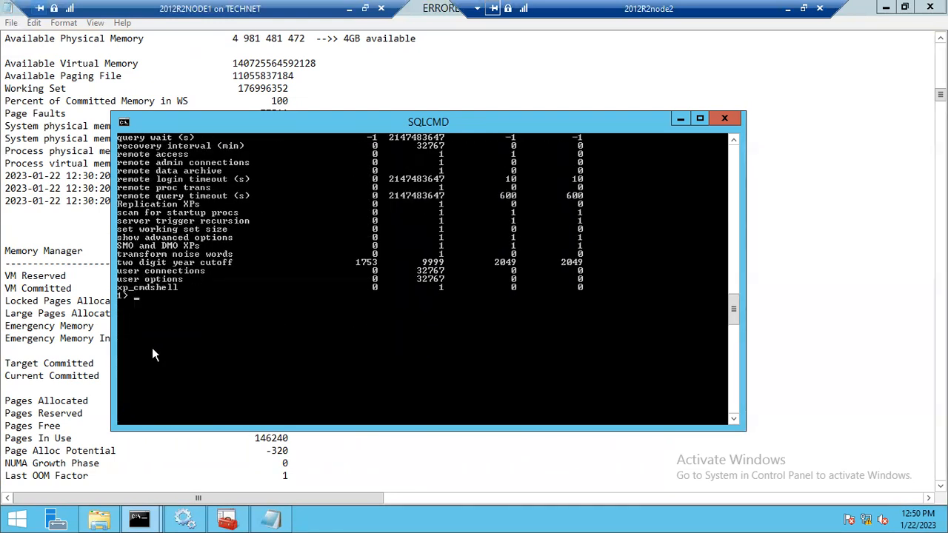
Try to clear the sqlcmd screen by running cls followed by go.
type("cls")
key("Return")
type("go")
key("Return")
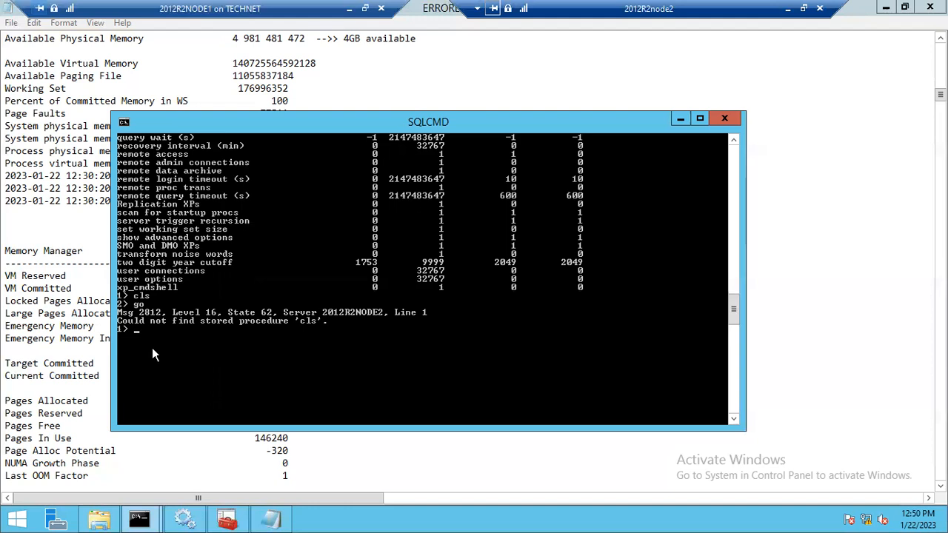
Query only 'max server memory (MB)' with sp_configure and go, and mark its config_value in the output.
type("sp_configure 'max server memory (MB)'")
key("Return")
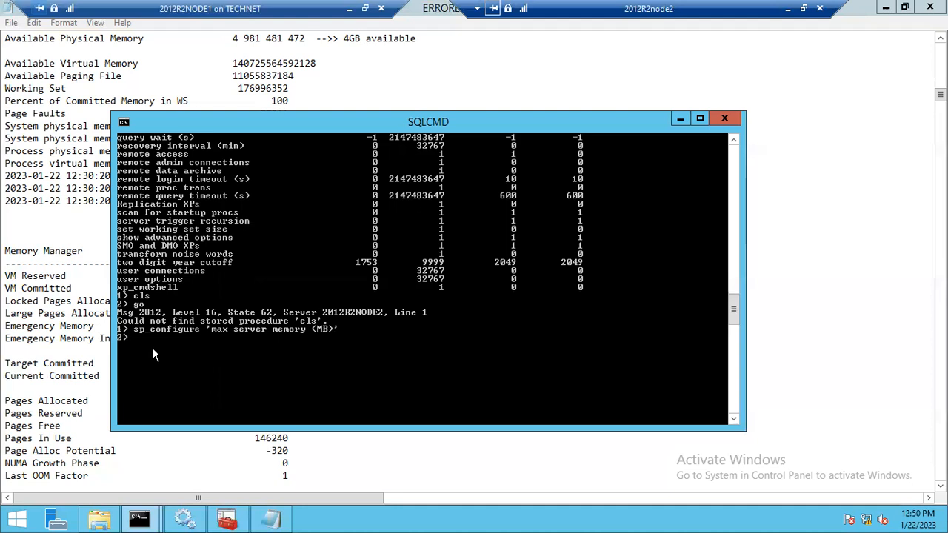
type("go")
key("Return")
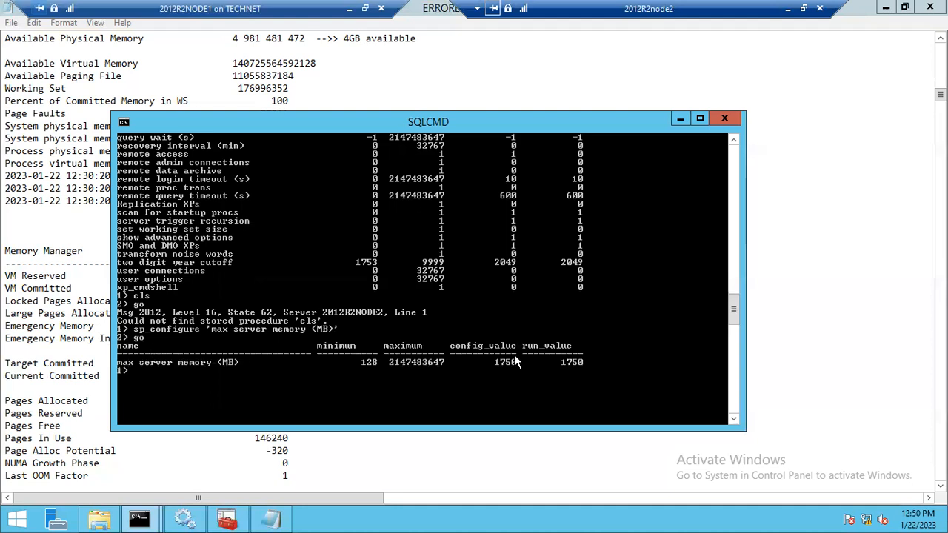
right_click(491, 363)
left_click(503, 369)
left_click_drag(493, 363, 510, 363)
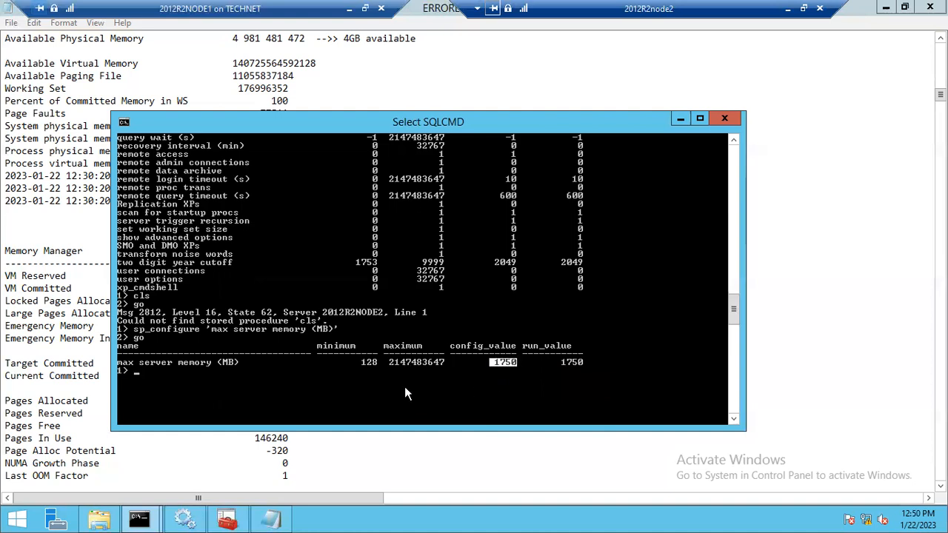
left_click_drag(495, 368, 518, 368)
key("Return")
Exit sqlcmd and restart the SQL Server service with net stop mssqlserver and net start mssqlserver.
type("exit")
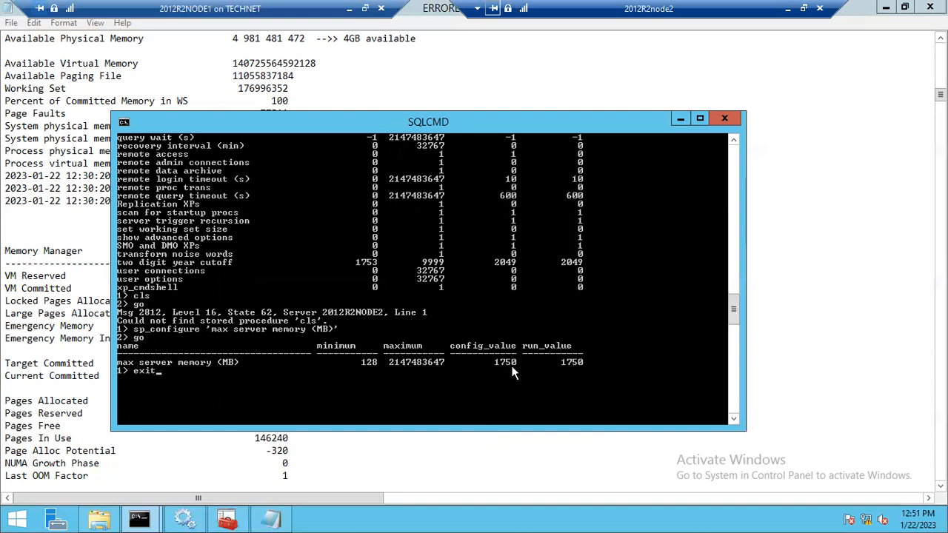
key("Return")
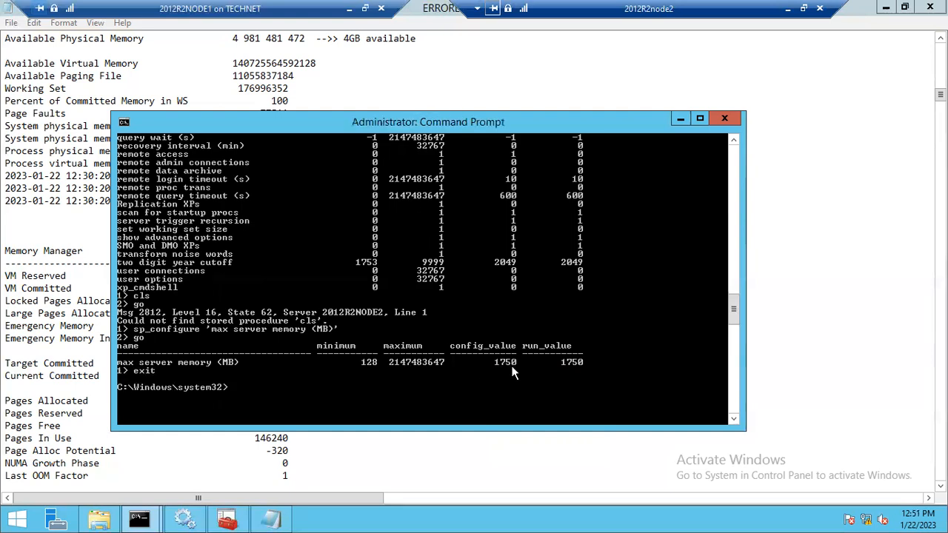
type("net stop mssqlserver")
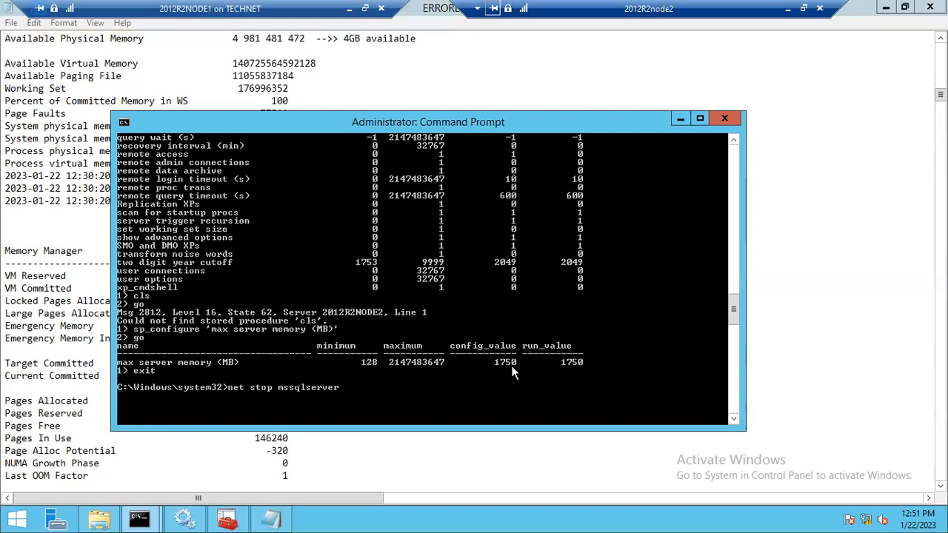
key("Return")
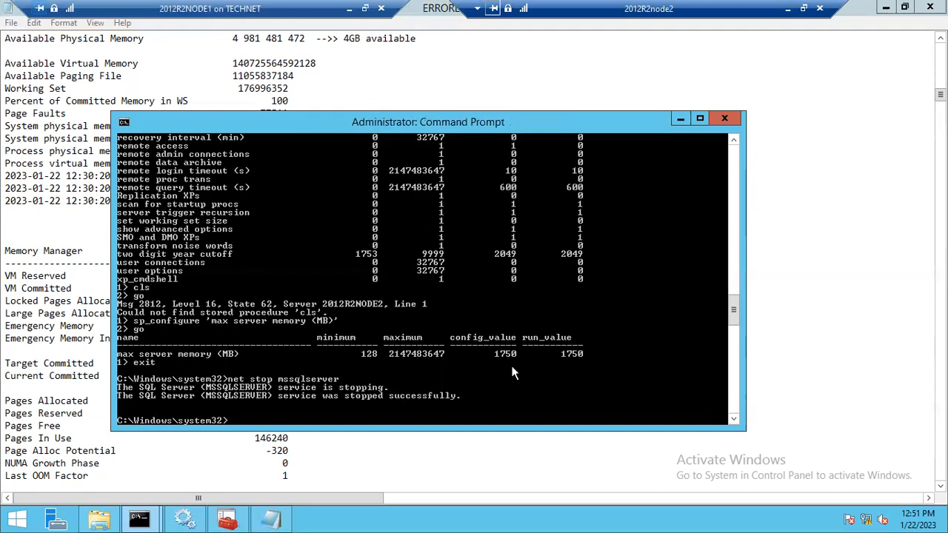
type("net start mssqlserver")
key("Return")
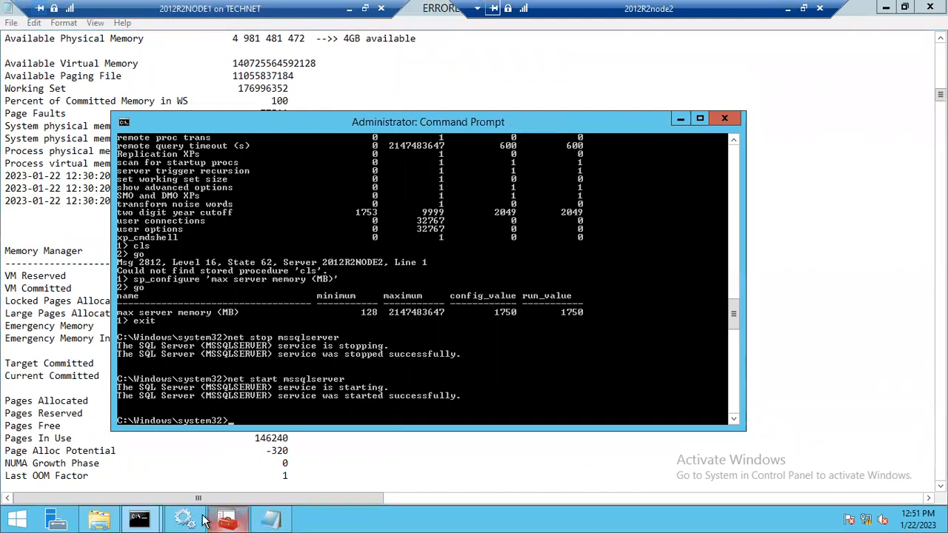
Switch to SQL Server Configuration Manager, refresh the services list and check the state of SQL Server (MSSQLSERVER).
left_click(226, 519)
key("F5")
key("F5")
key("F5")
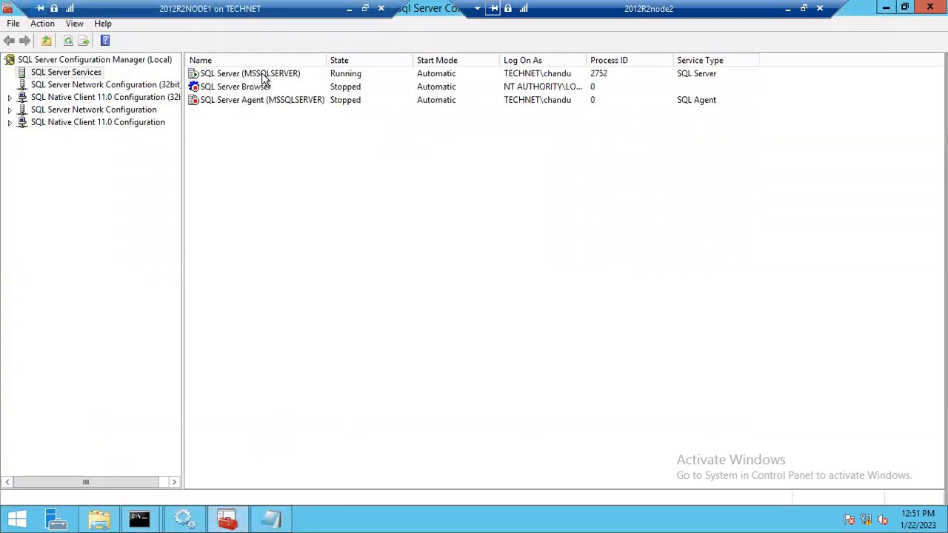
left_click(305, 77)
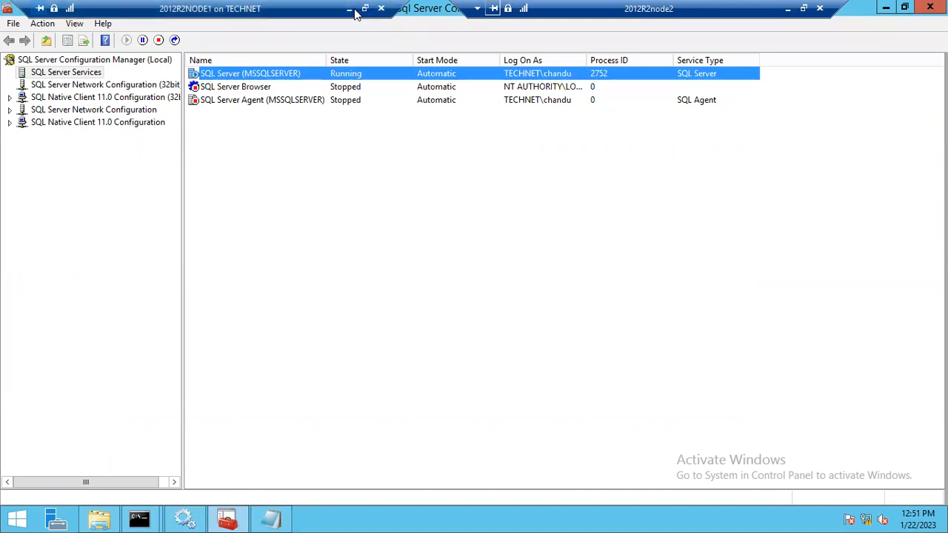
Return to the 2012R2NODE1 session and connect Object Explorer in Management Studio to the database engine 2012R2NODE2.
left_click(787, 8)
left_click(58, 100)
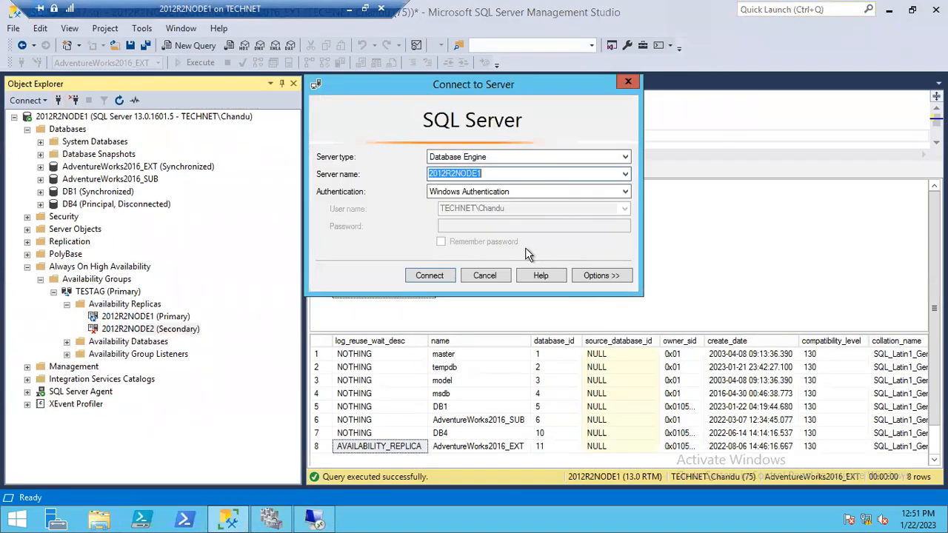
left_click(489, 171)
key("BackSpace")
type("2")
key("Return")
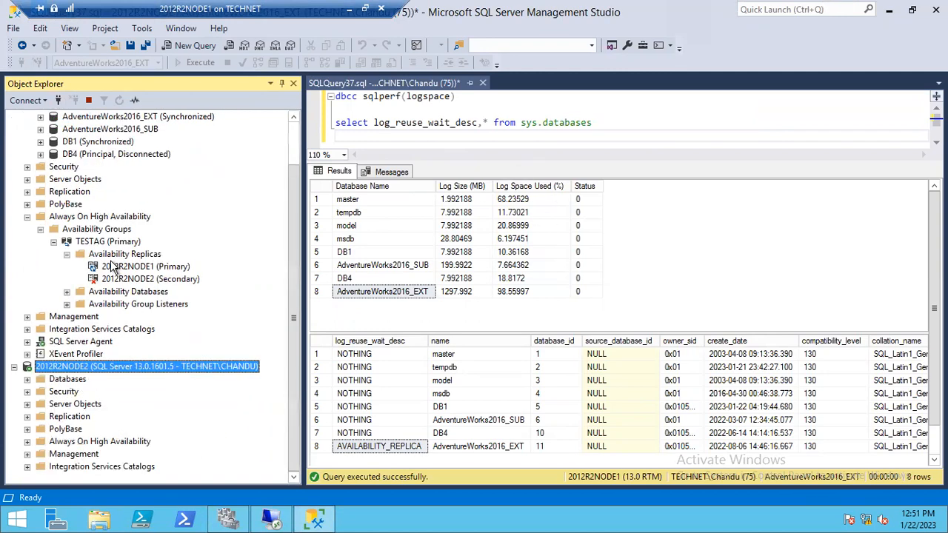
Refresh the Availability Replicas of TESTAG and check the status of the secondary replica 2012R2NODE2.
left_click(111, 256)
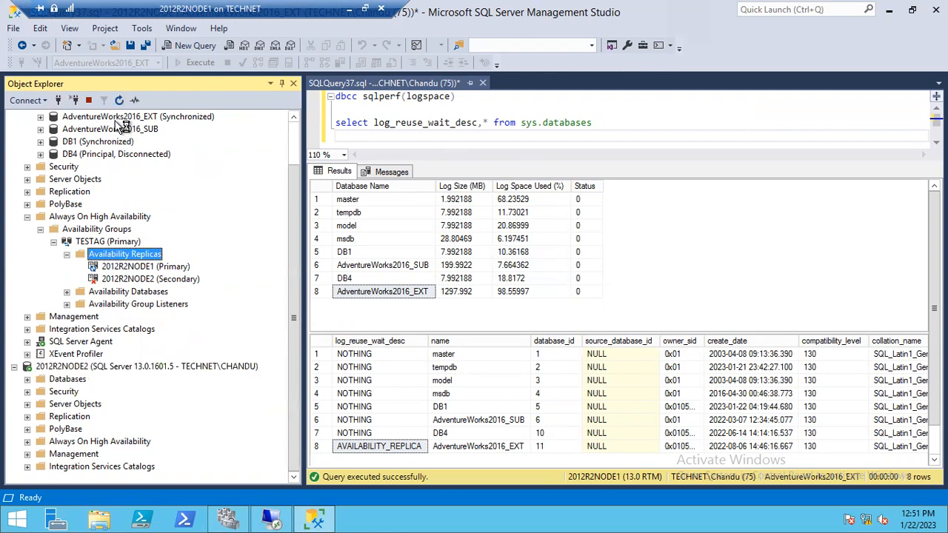
key("F5")
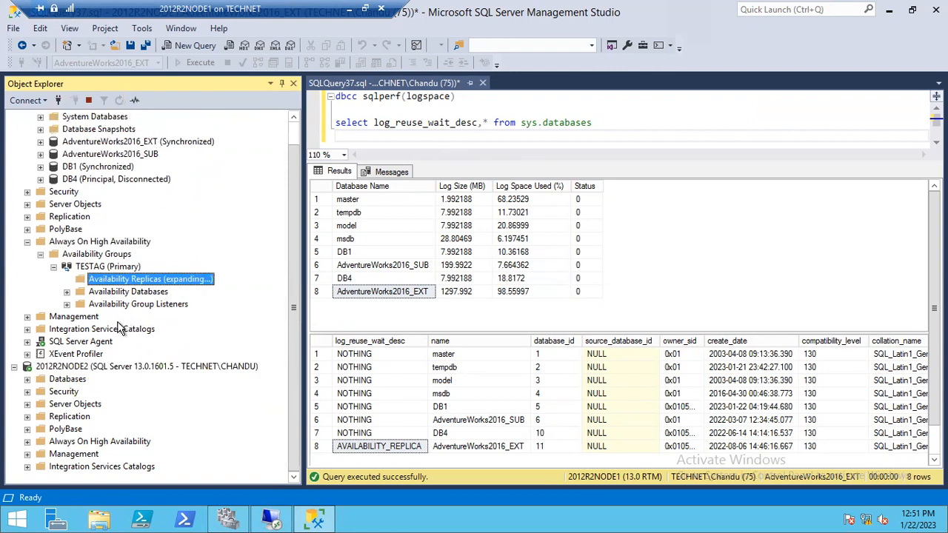
left_click(123, 292)
left_click(112, 305)
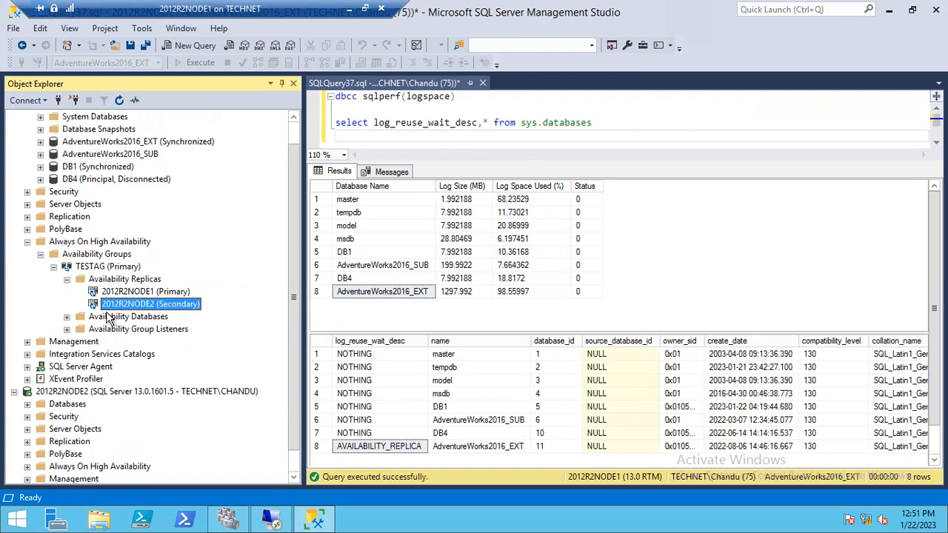
Rerun the dbcc sqlperf(logspace) and sys.databases queries and check the log_reuse_wait_desc of AdventureWorks2016_EXT.
left_click_drag(593, 123, 189, 83)
left_click(428, 97)
left_click(194, 66)
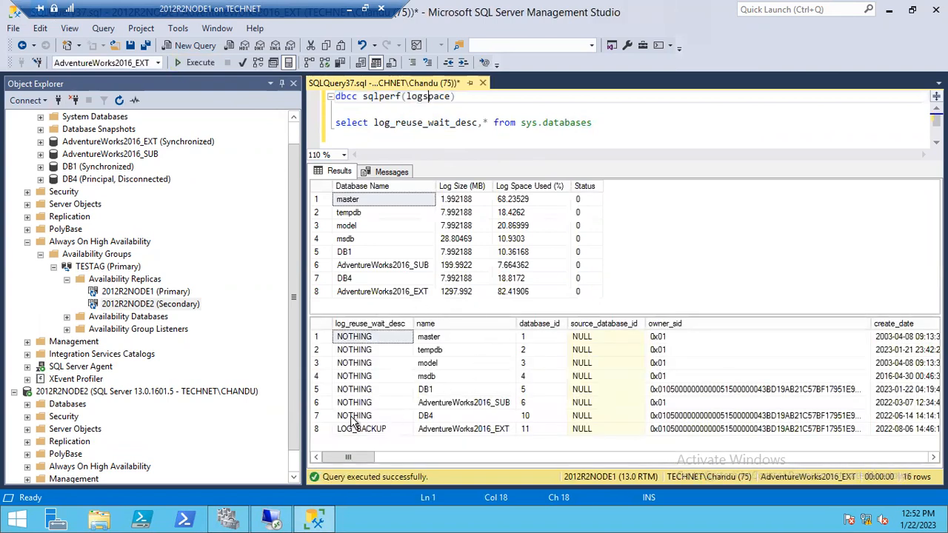
left_click(372, 428)
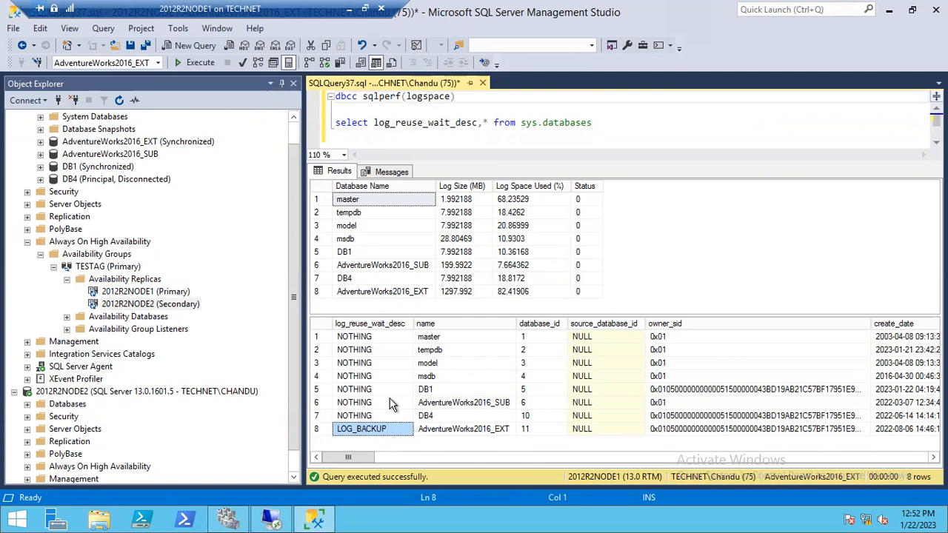
Run backup log AdventureWorks2016_EXT to disk = 'NUL' in a new query, and narrow Object Explorer to widen the editor.
left_click(190, 46)
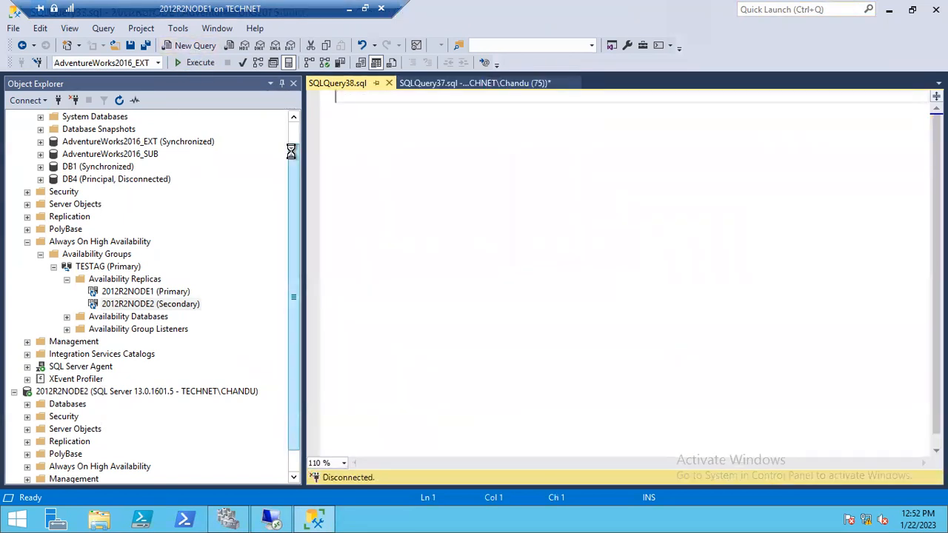
type("backup log")
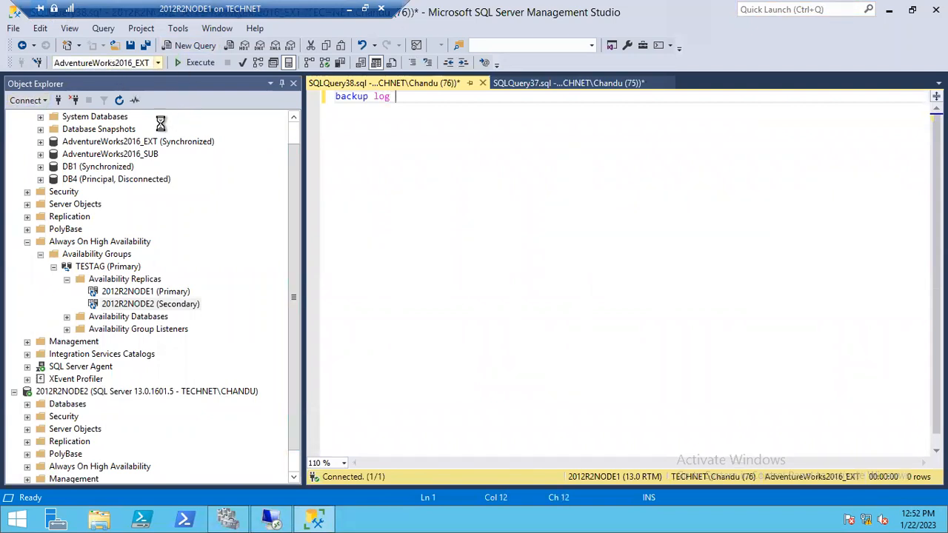
left_click(92, 63)
key("ctrl+c")
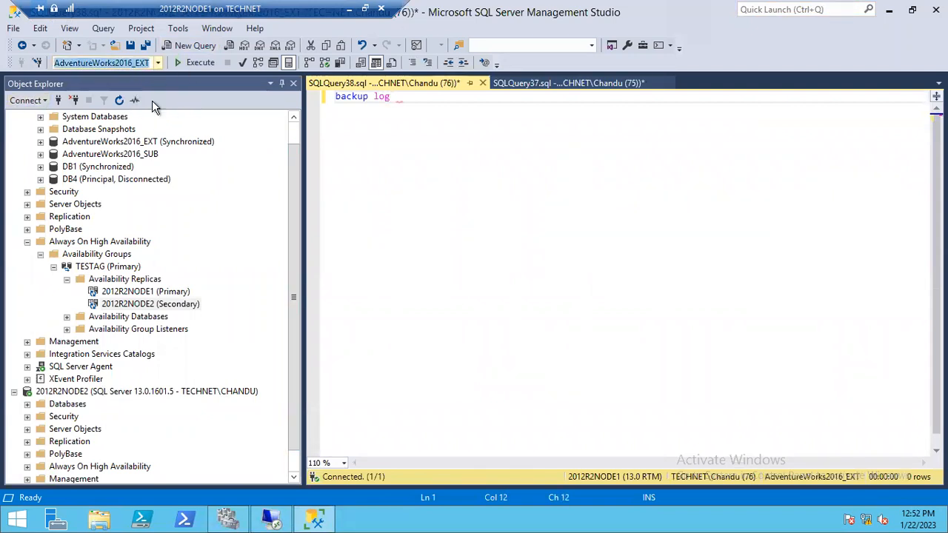
left_click(426, 102)
key("ctrl+v")
type("to disk = 'NU'")
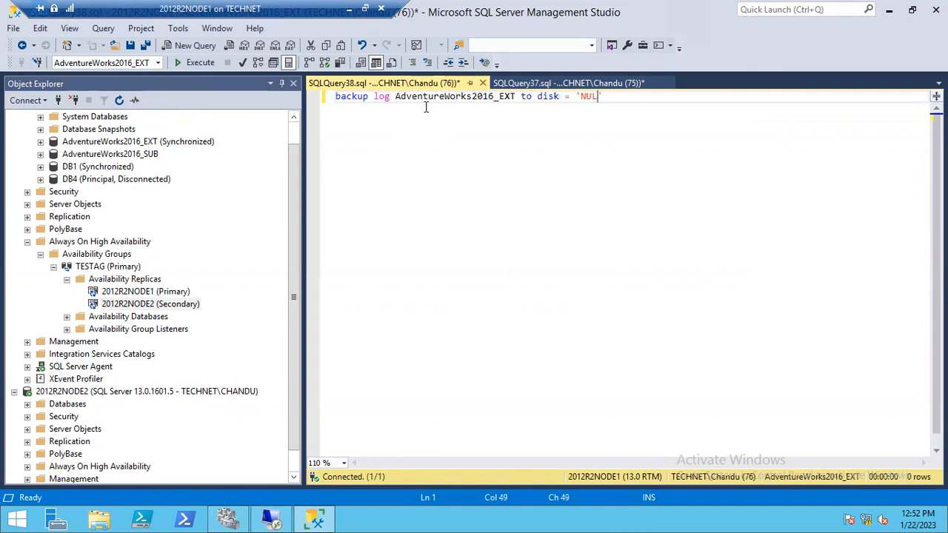
type("L")
key("F5")
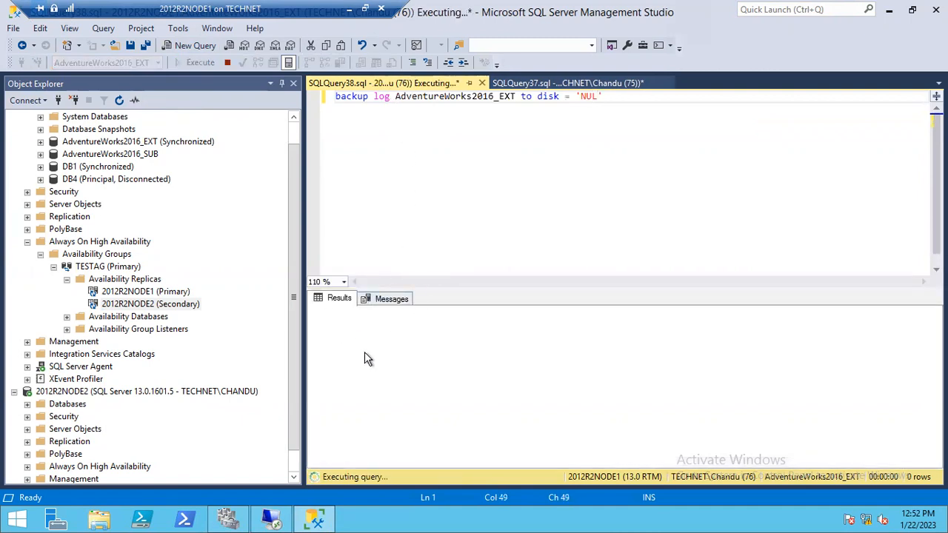
left_click_drag(299, 236, 127, 236)
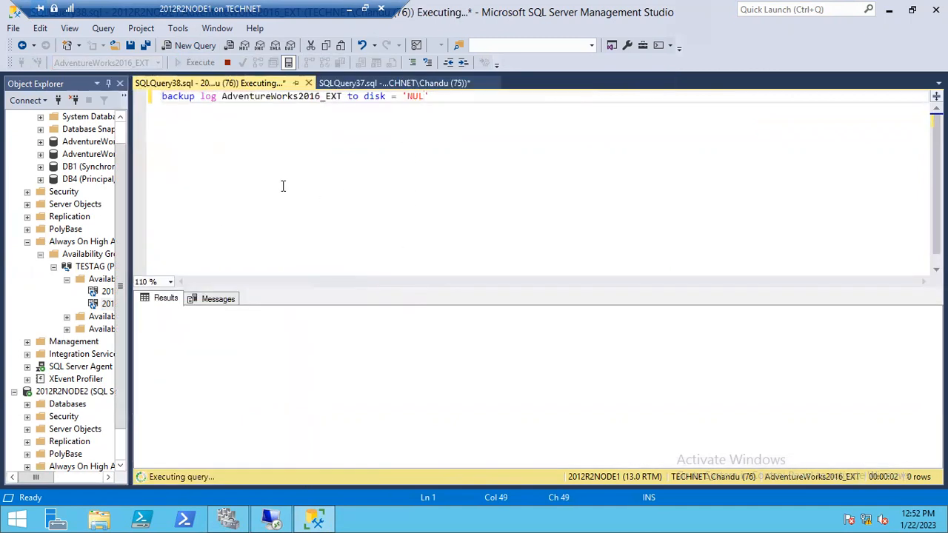
While the log backup runs, rerun the dbcc sqlperf(logspace) and sys.databases queries and check AdventureWorks2016_EXT's log usage and log_reuse_wait_desc.
left_click(214, 298)
left_click(164, 299)
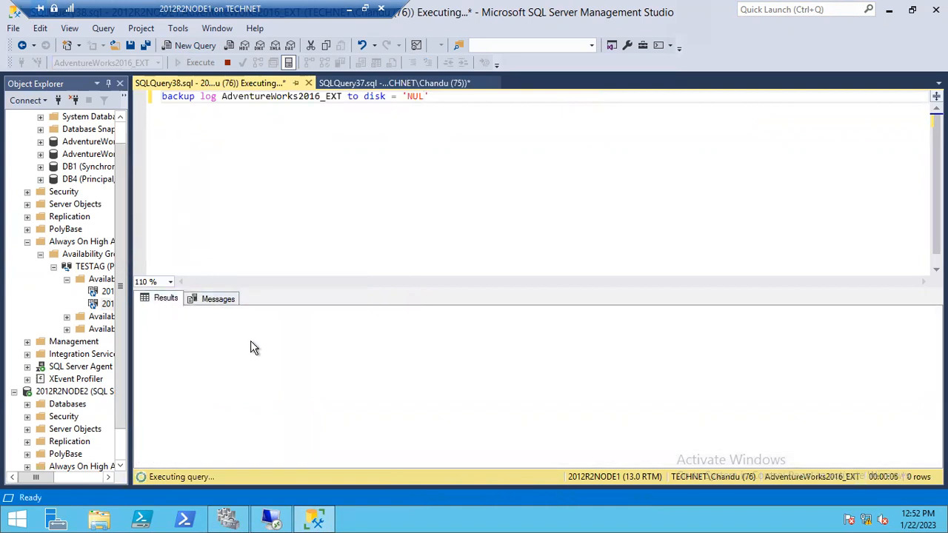
left_click(361, 87)
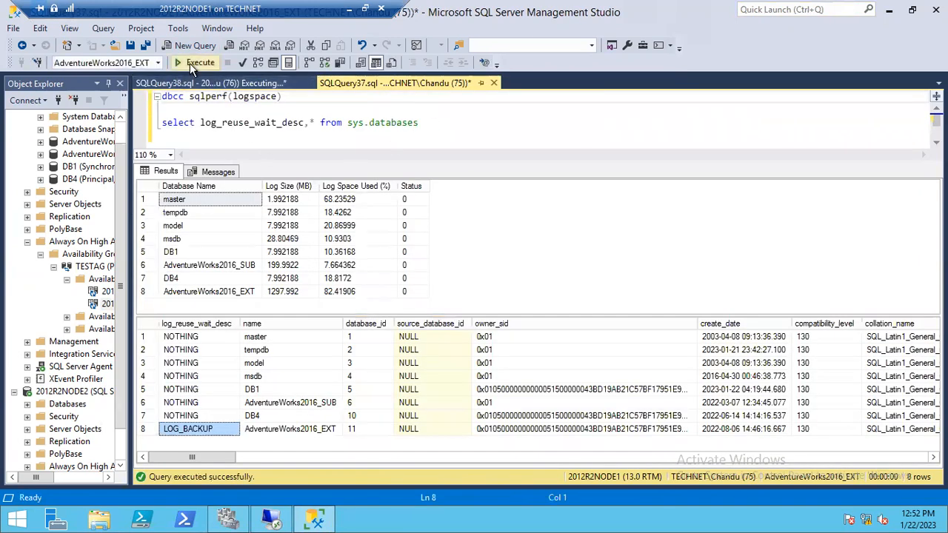
left_click(191, 62)
left_click(369, 292)
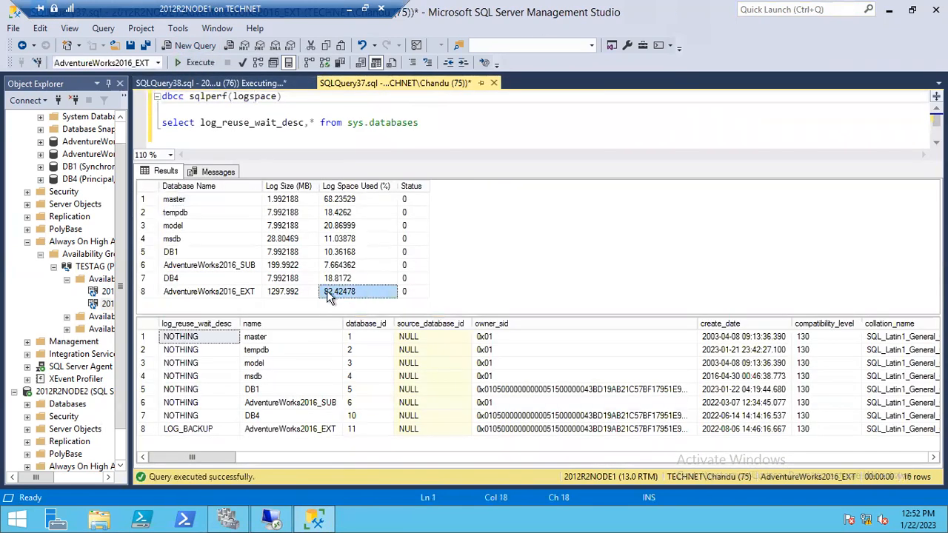
left_click(233, 87)
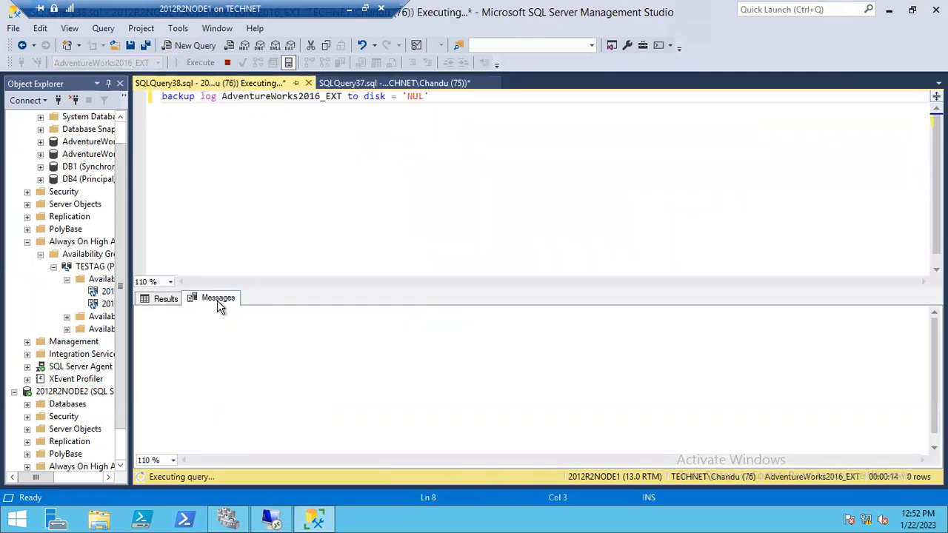
left_click(276, 145)
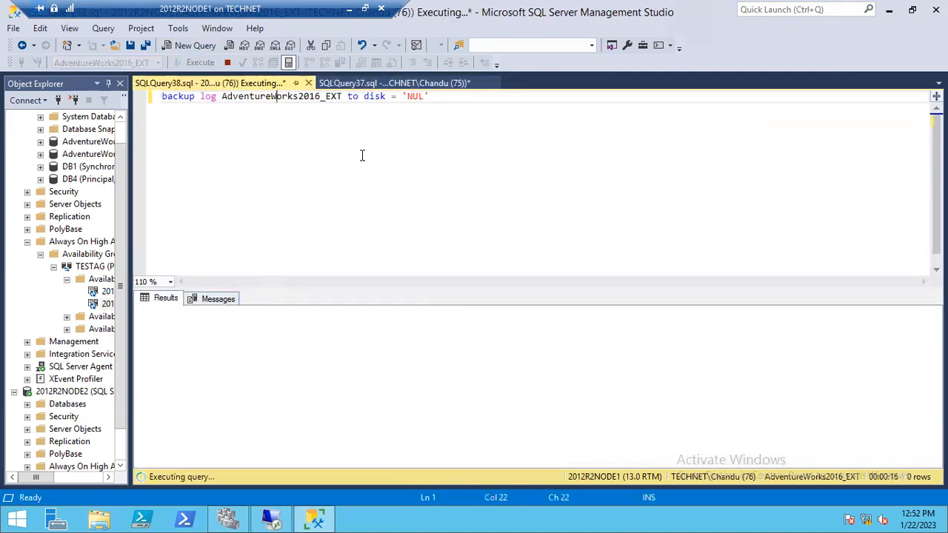
left_click(373, 83)
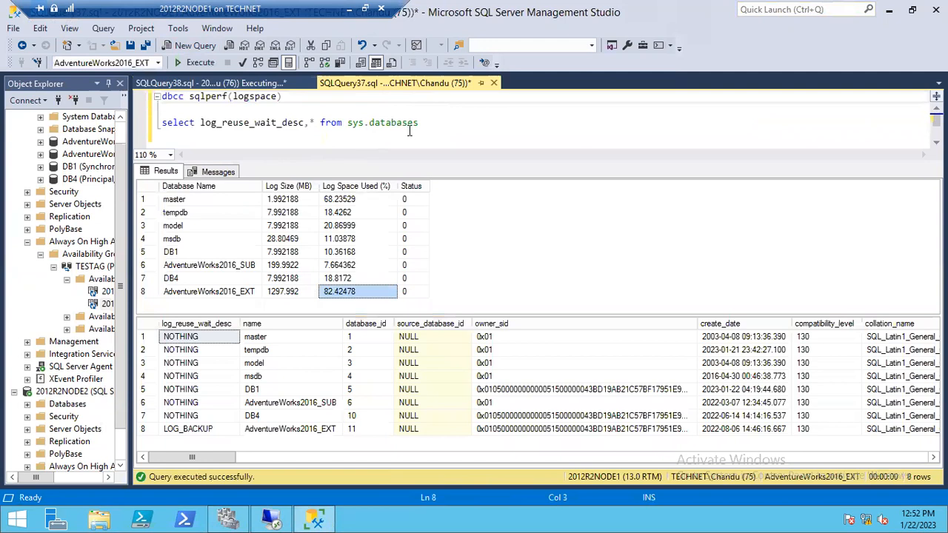
left_click(186, 433)
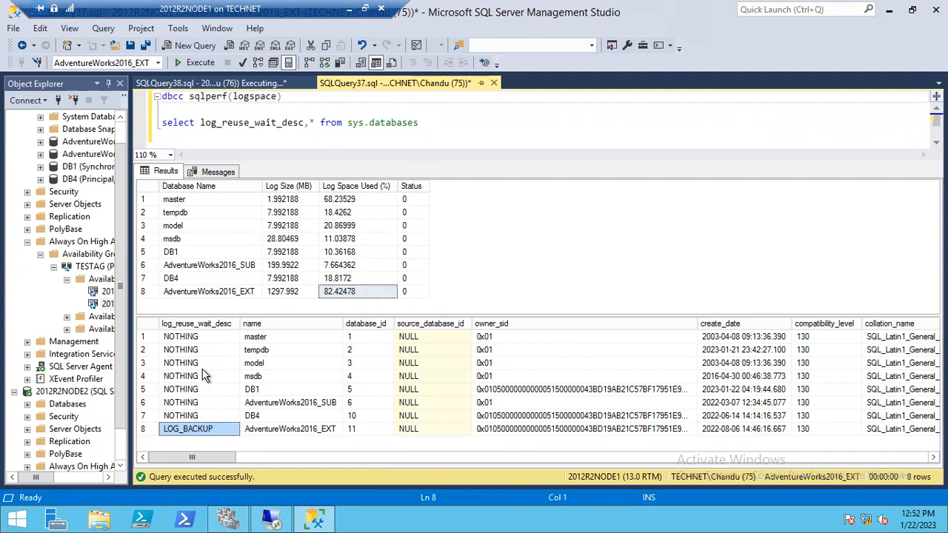
left_click_drag(204, 363, 205, 429)
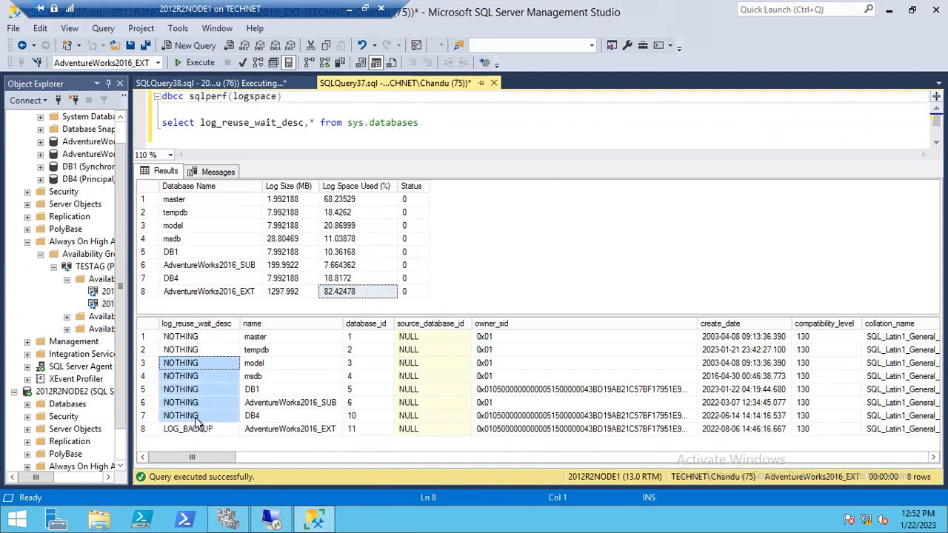
left_click(247, 83)
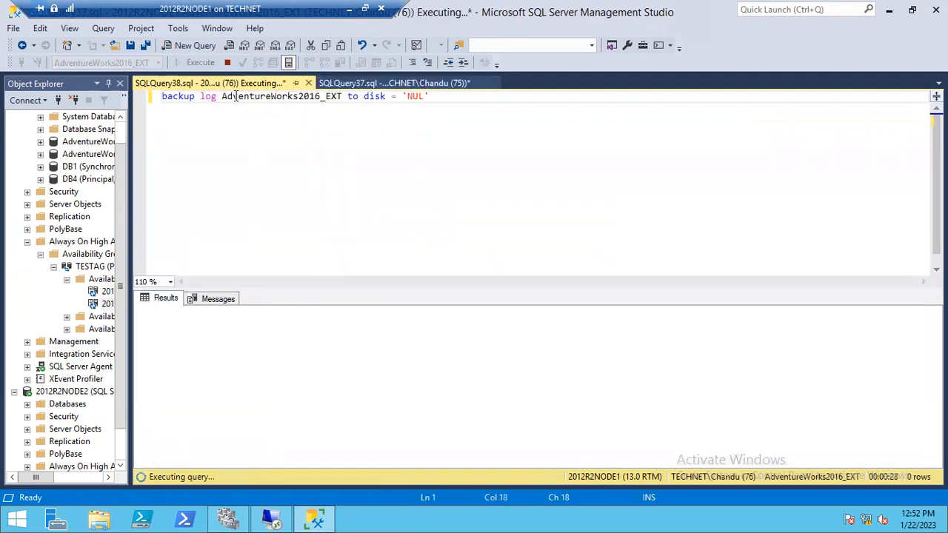
left_click(185, 45)
type("select * from ")
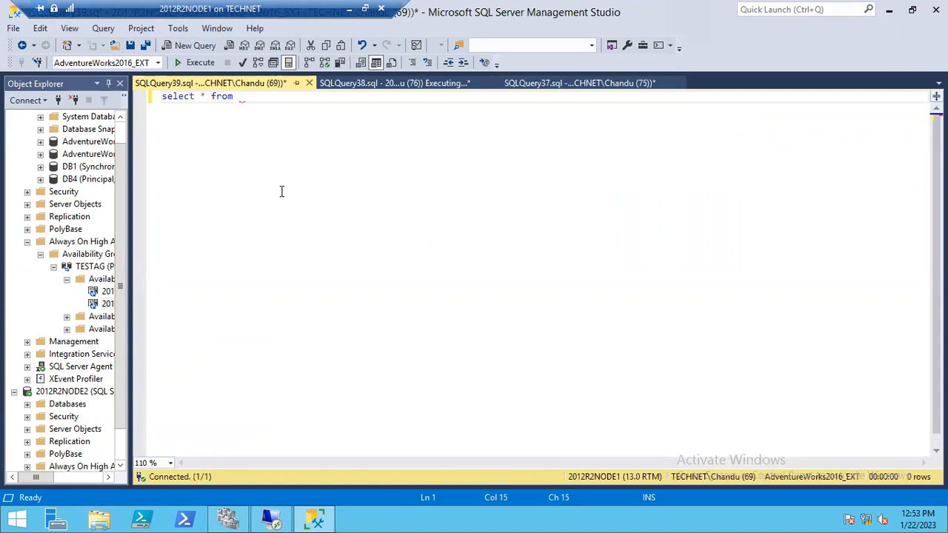
type("sys")
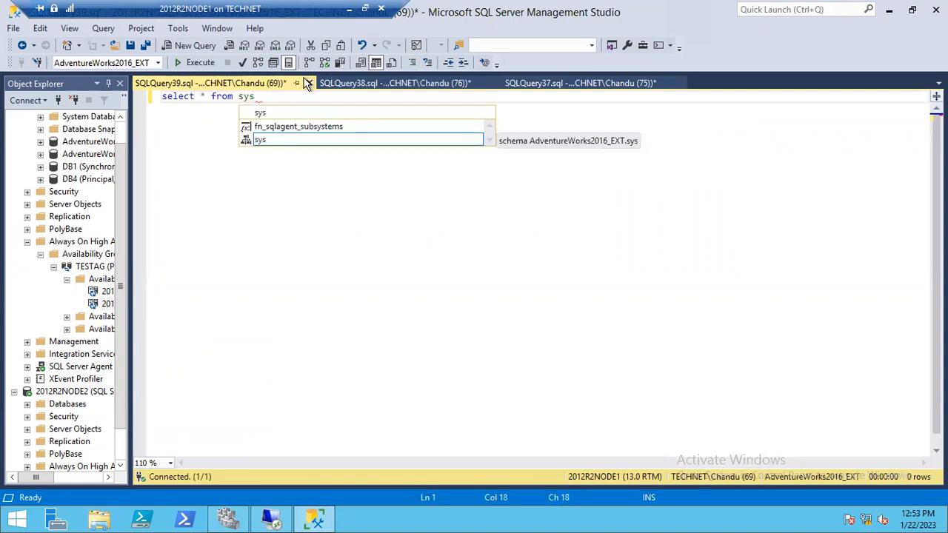
left_click(307, 83)
left_click(520, 349)
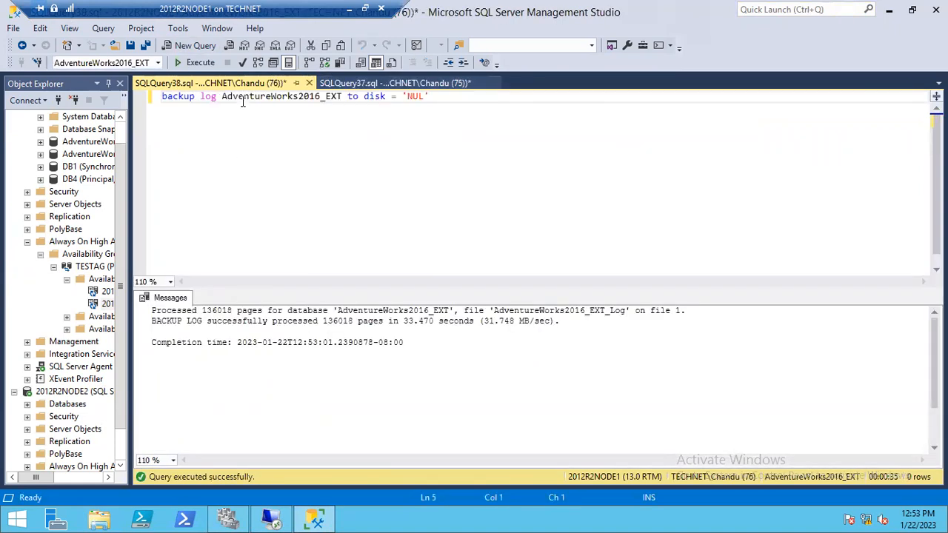
Read the log backup's completion messages, and rerun the log space and sys.databases queries to check AdventureWorks2016_EXT's log_reuse_wait_desc.
left_click_drag(406, 346, 137, 275)
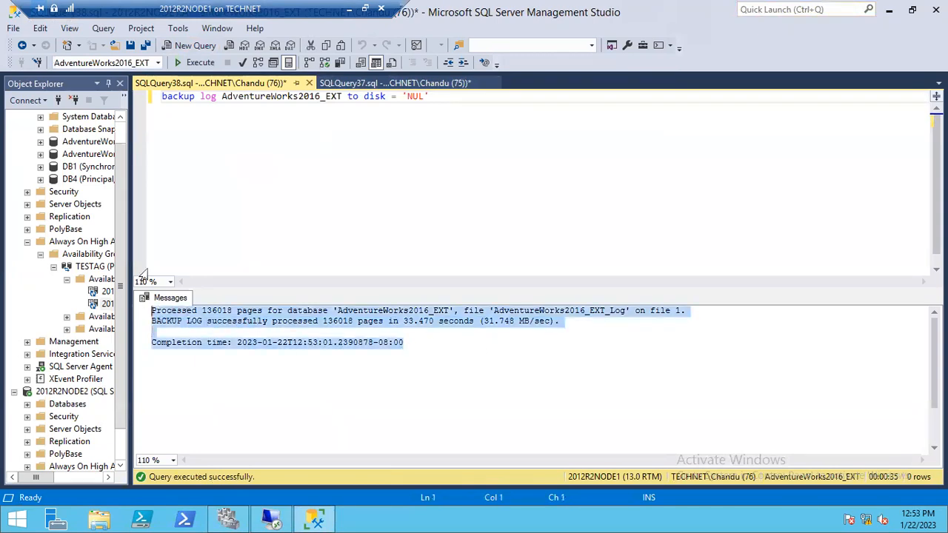
left_click(342, 84)
left_click(200, 63)
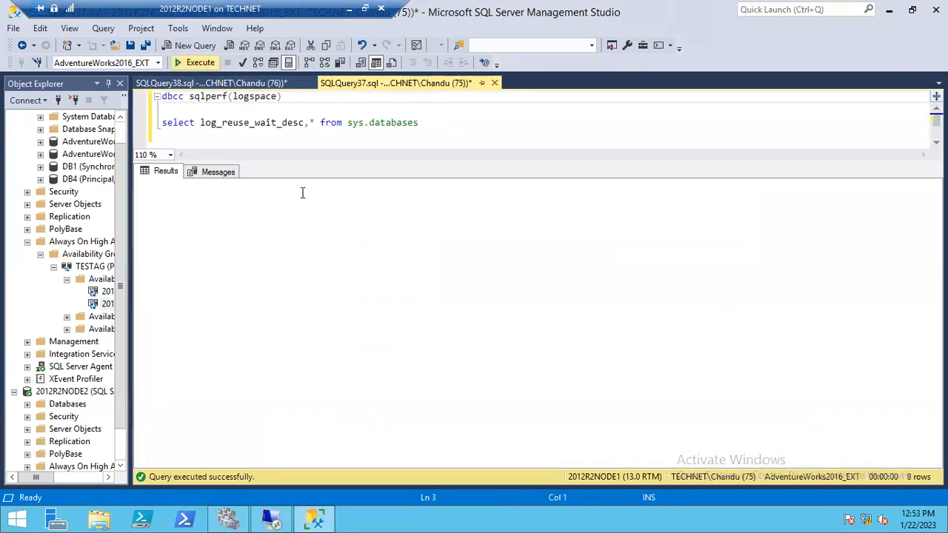
left_click(183, 428)
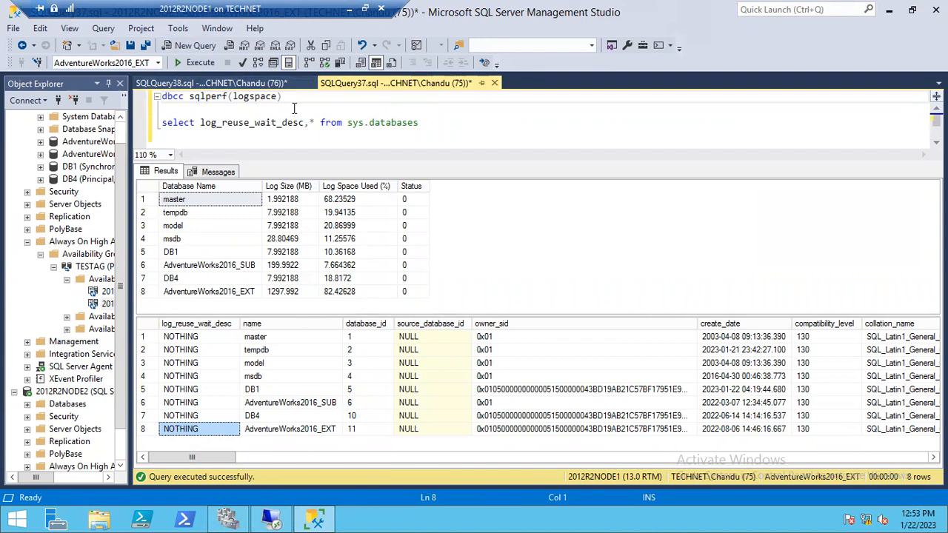
Run only dbcc sqlperf(logspace) and examine the log size and log space used of AdventureWorks2016_EXT.
left_click_drag(283, 97, 162, 97)
left_click(194, 63)
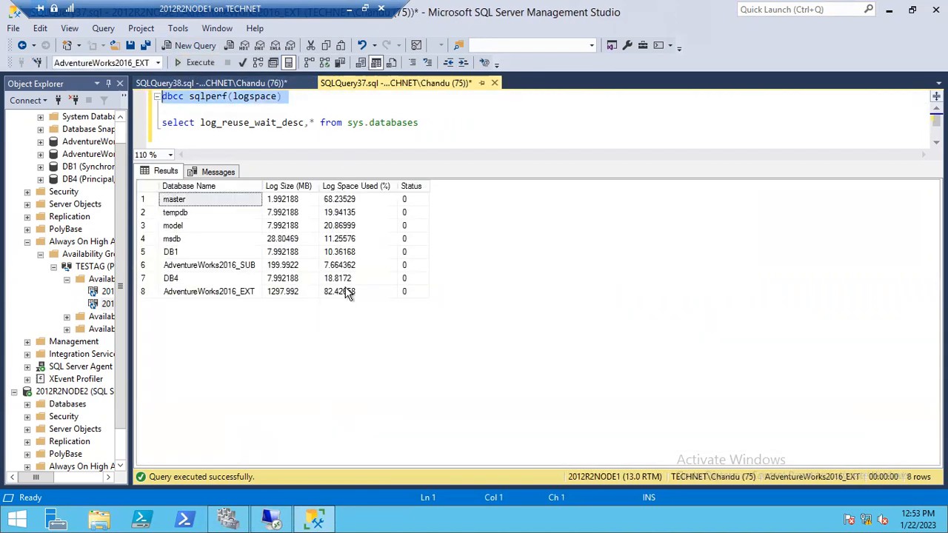
left_click_drag(245, 291, 341, 292)
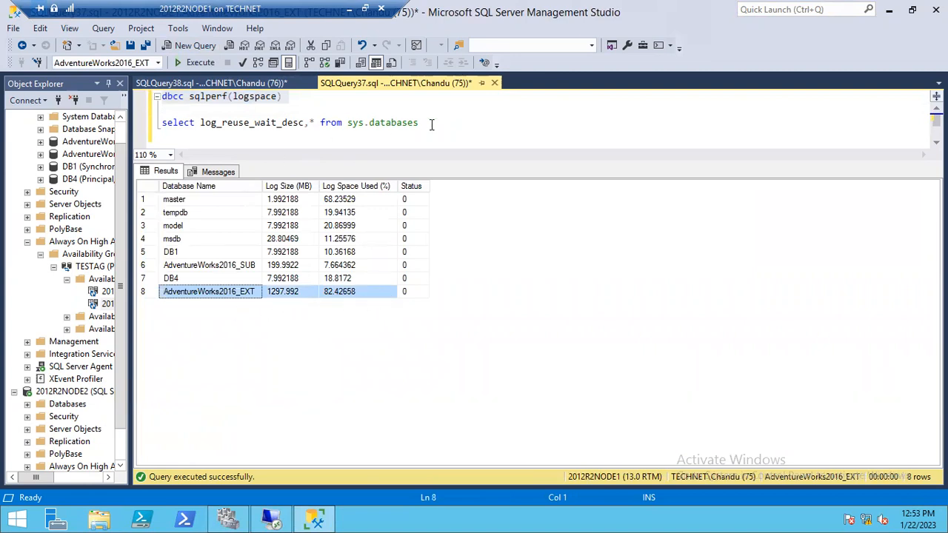
Run only the sys.databases query, check AdventureWorks2016_EXT's log_reuse_wait_desc, and rerun both queries together.
left_click(496, 132)
left_click_drag(174, 134, 162, 123)
left_click(195, 62)
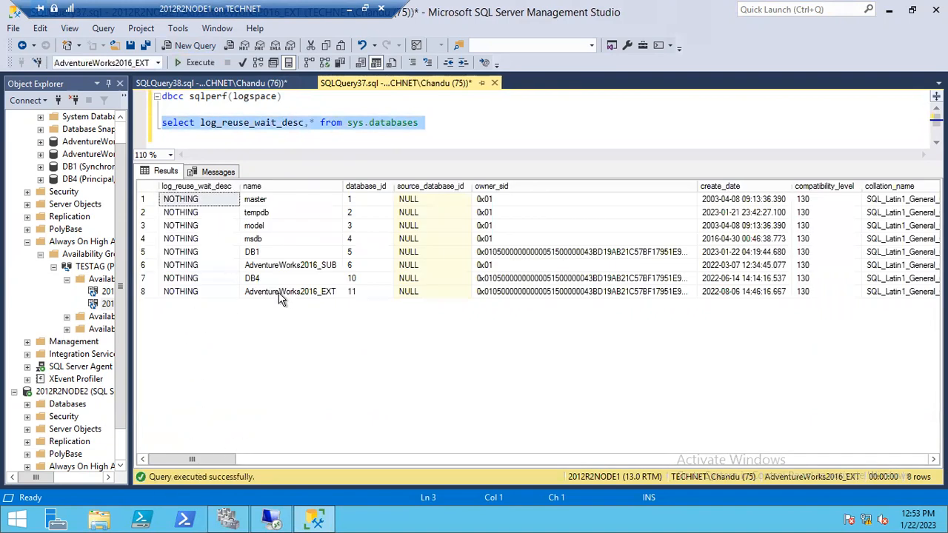
left_click(194, 291)
left_click(264, 291)
left_click(194, 291)
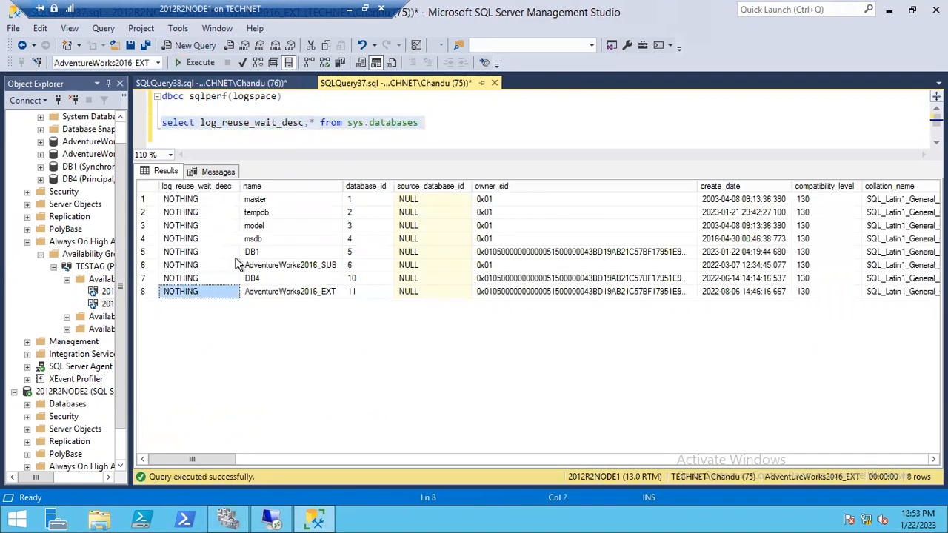
left_click(257, 111)
left_click(191, 61)
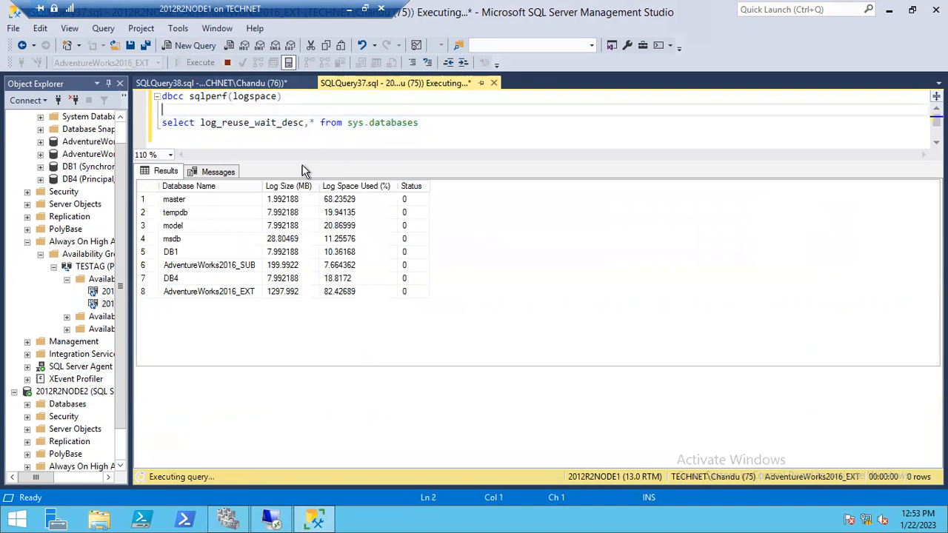
Replace 'NUL' with E:\Adv.trn as the destination of the AdventureWorks2016_EXT log backup and try to run it.
left_click(197, 83)
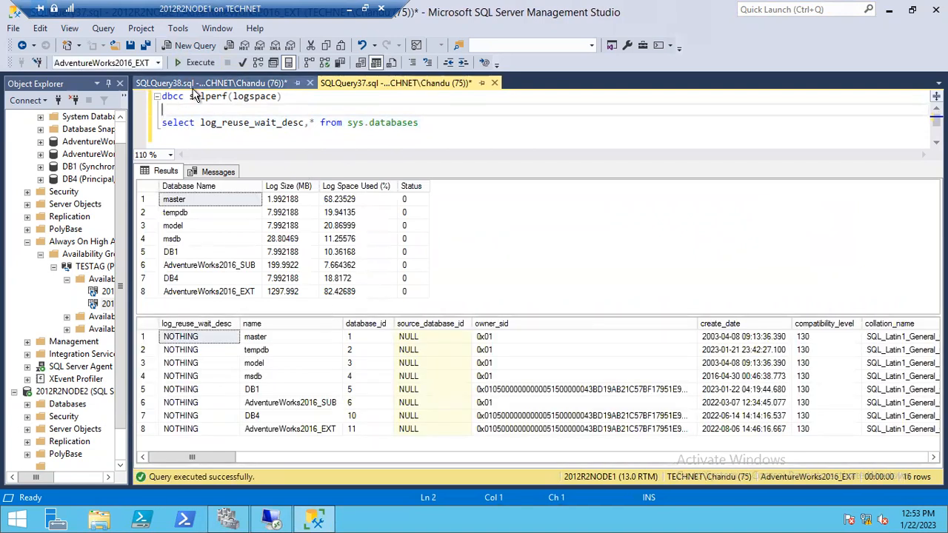
left_click_drag(402, 96, 467, 104)
type("E:\\")
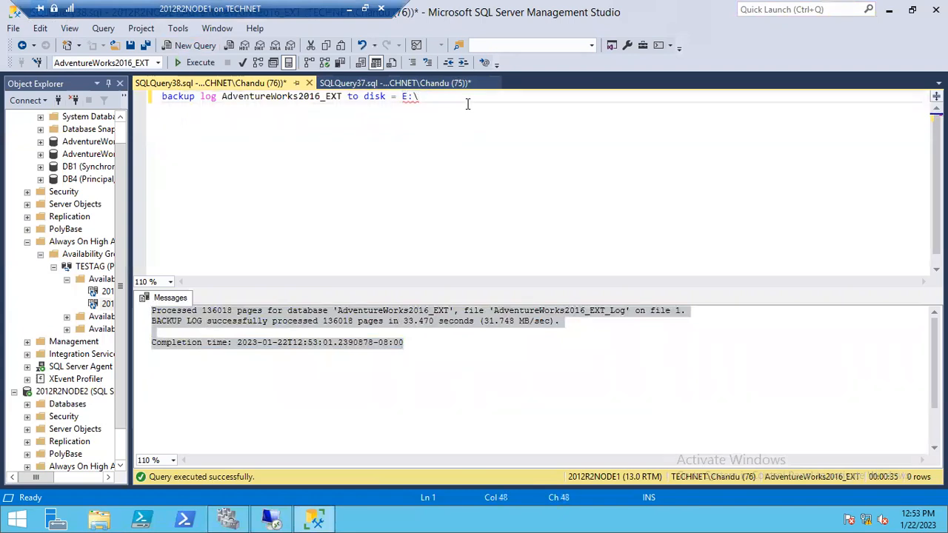
type("Adv.trn")
key("F5")
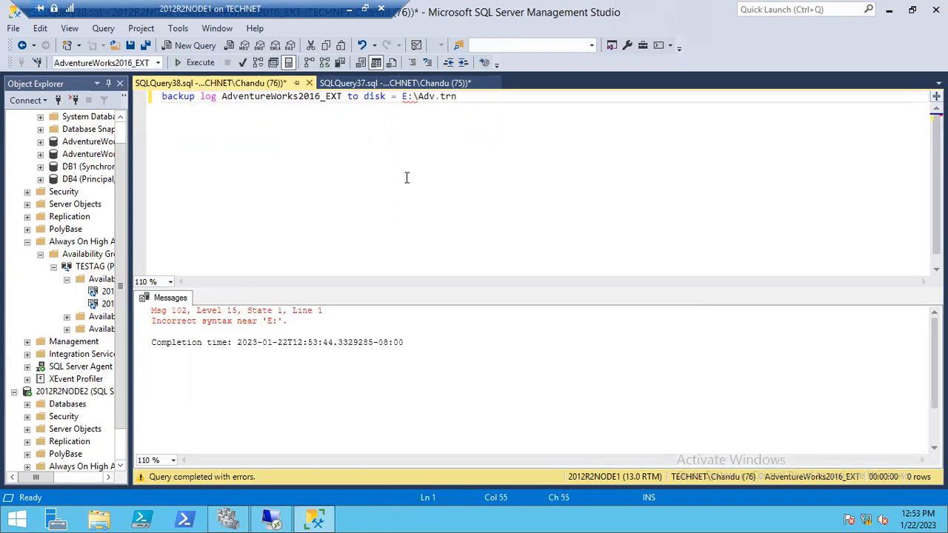
Enclose the path E:\Adv.trn in single quotes and rerun the AdventureWorks2016_EXT log backup.
left_click(412, 97)
left_click(405, 97)
type("'")
left_click(474, 97)
type("'")
key("F5")
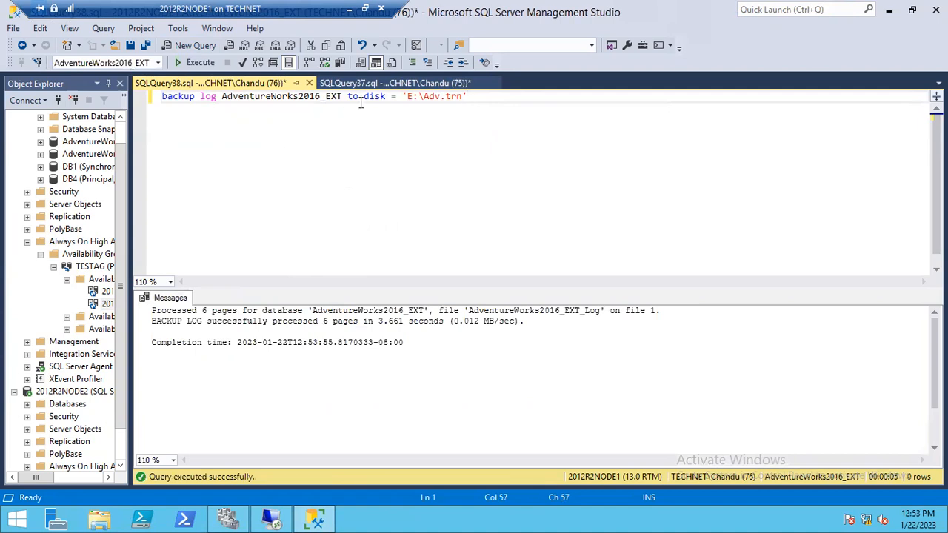
Rerun both monitoring queries after the backup to E:\Adv.trn and check AdventureWorks2016_EXT's log space used and log_reuse_wait_desc.
left_click(378, 85)
left_click(208, 111)
left_click(214, 62)
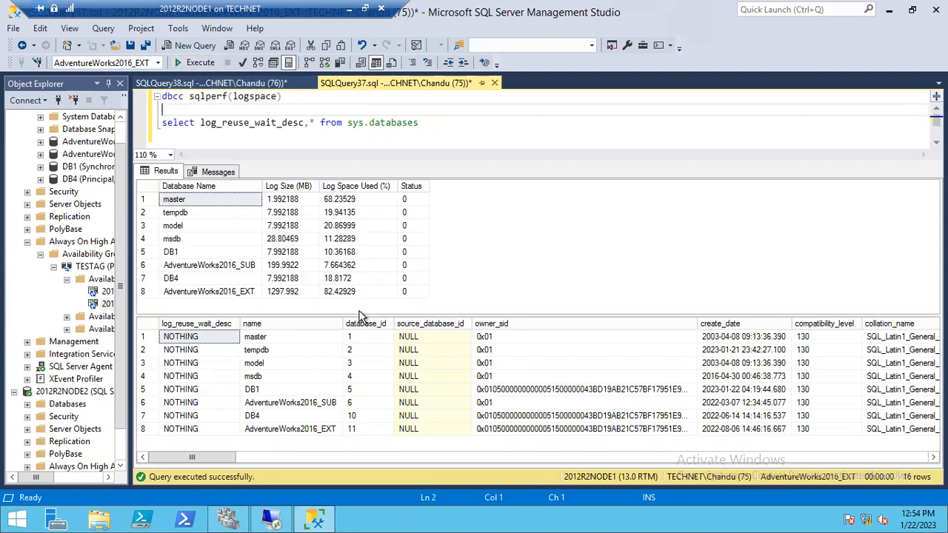
left_click(342, 294)
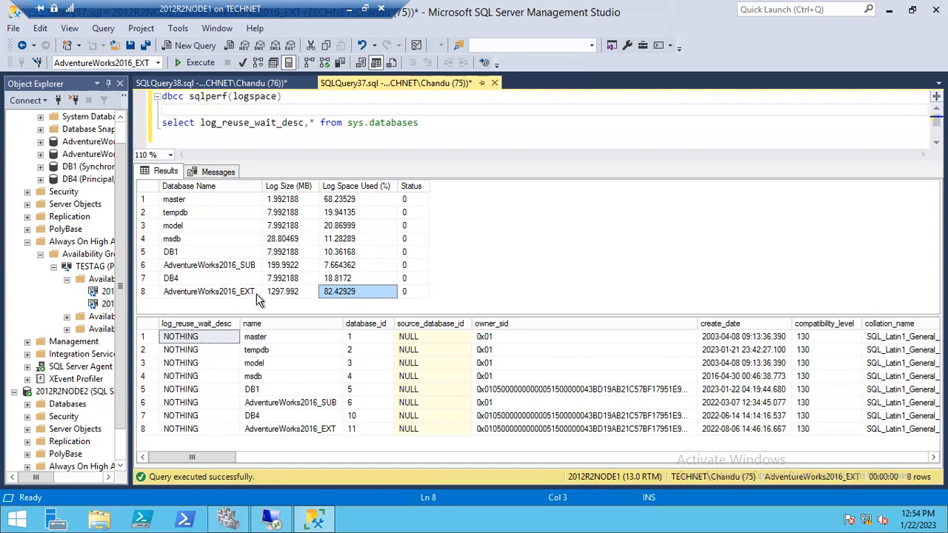
left_click(202, 431)
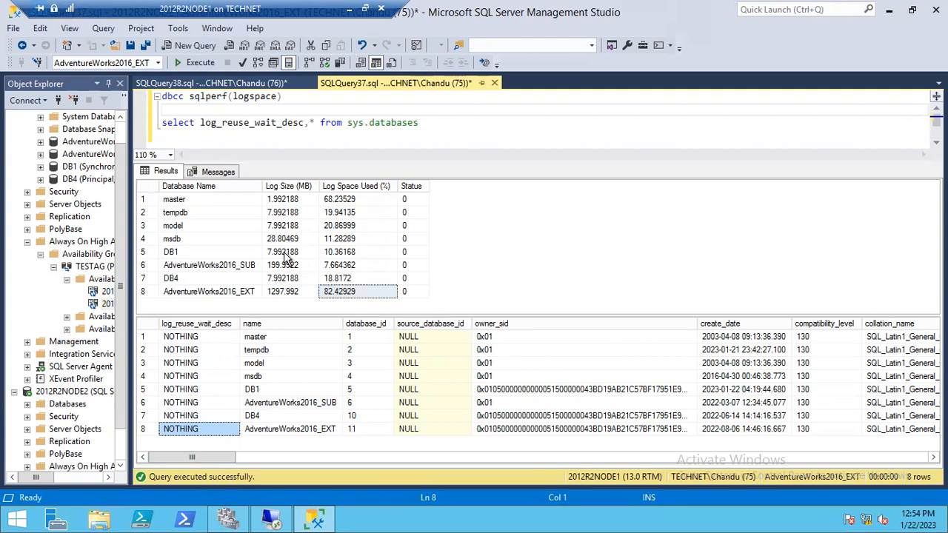
left_click(216, 123)
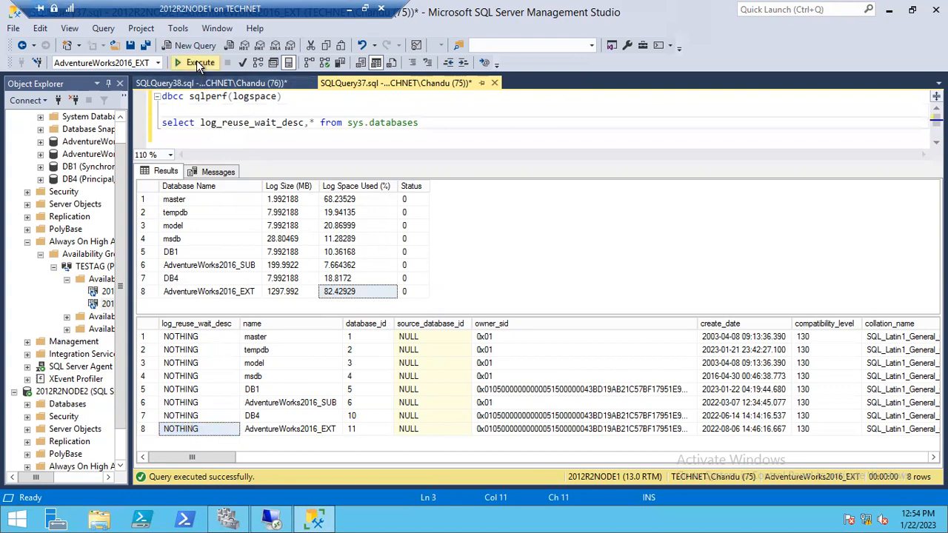
left_click(197, 62)
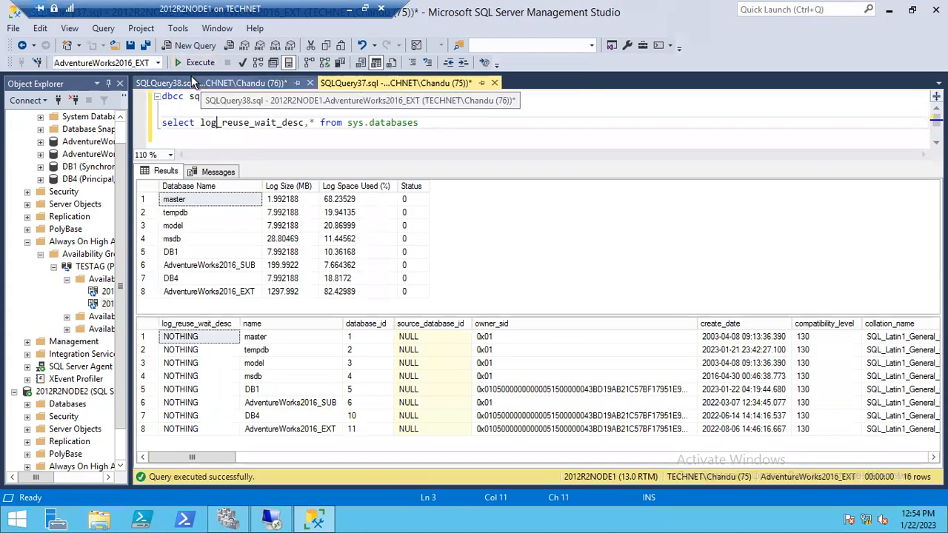
Add a checkpoint statement below the log backup command and execute only that statement on AdventureWorks2016_EXT.
left_click(193, 82)
key("Return")
key("Return")
key("Return")
type("checkp")
key("BackSpace")
type("point")
key("shift+Up")
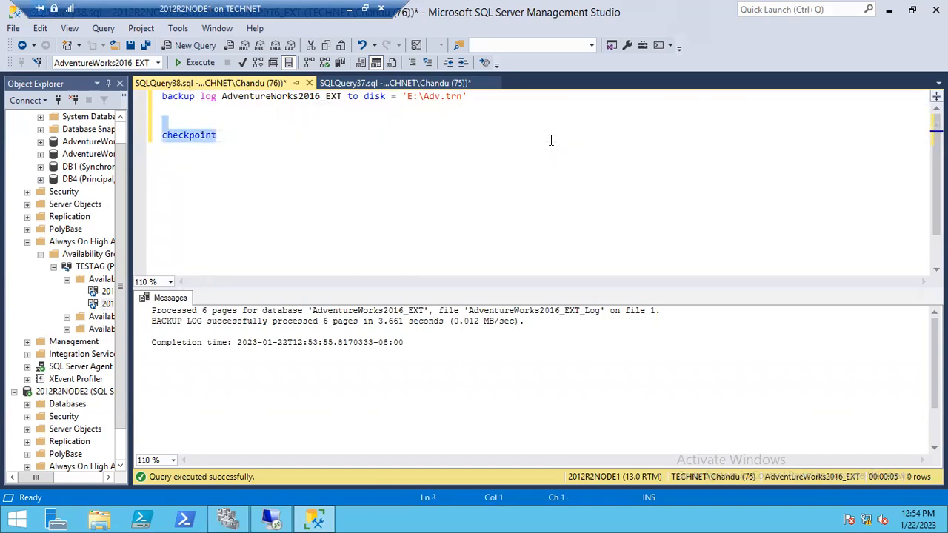
key("F5")
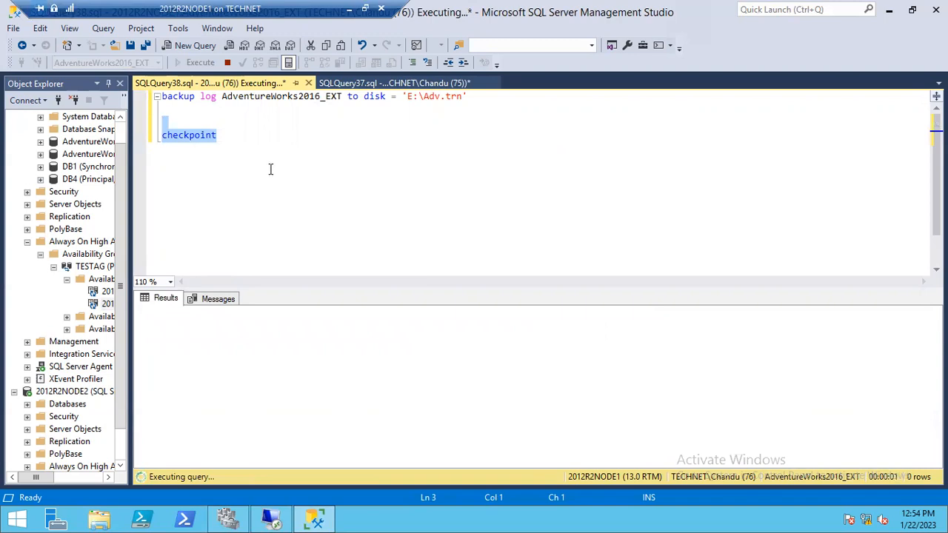
Rerun the monitoring queries after the checkpoint, widen Object Explorer, and check the log space used by AdventureWorks2016_EXT.
left_click(354, 93)
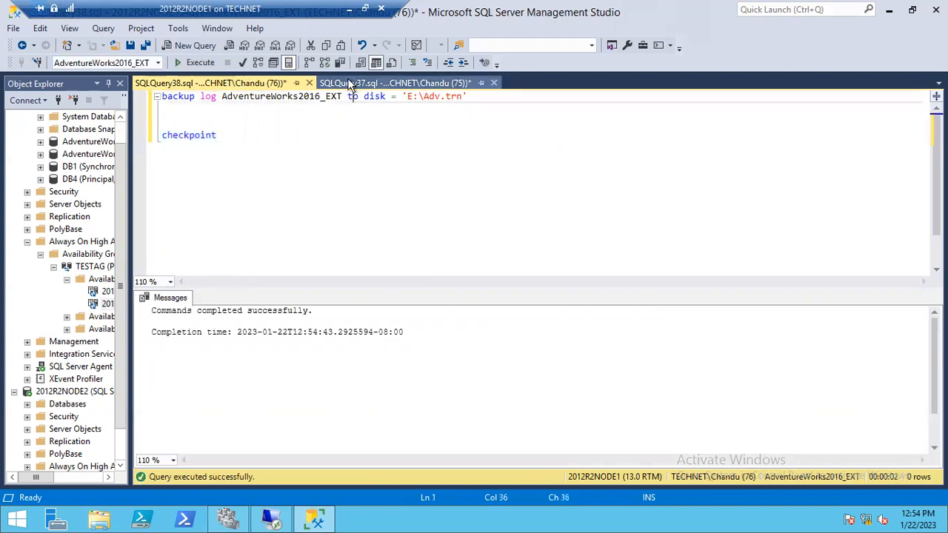
left_click(350, 82)
key("F5")
key("F5")
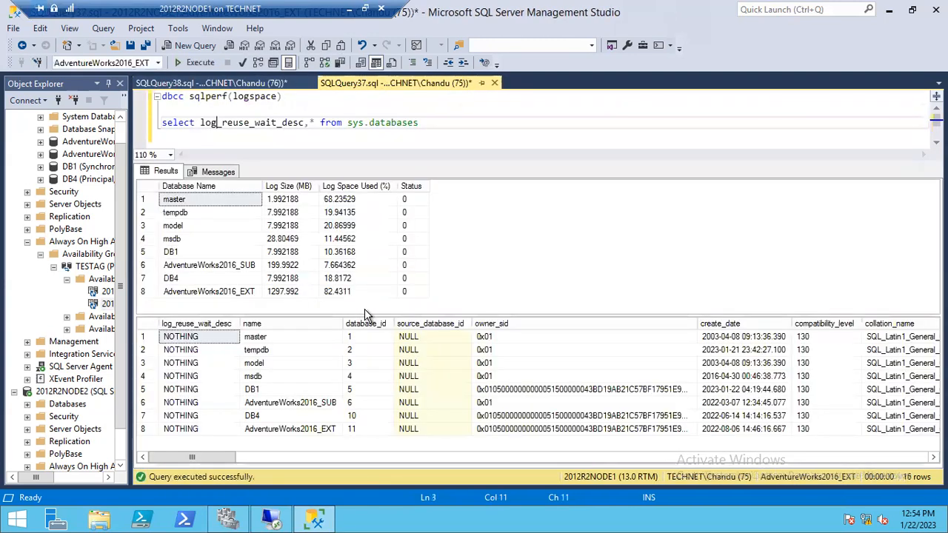
key("F5")
left_click_drag(128, 359, 256, 361)
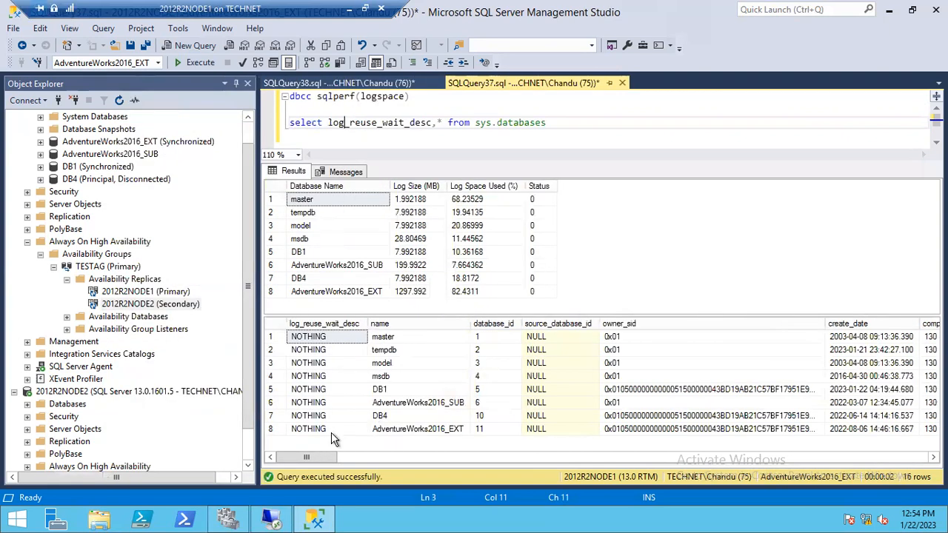
left_click(464, 294)
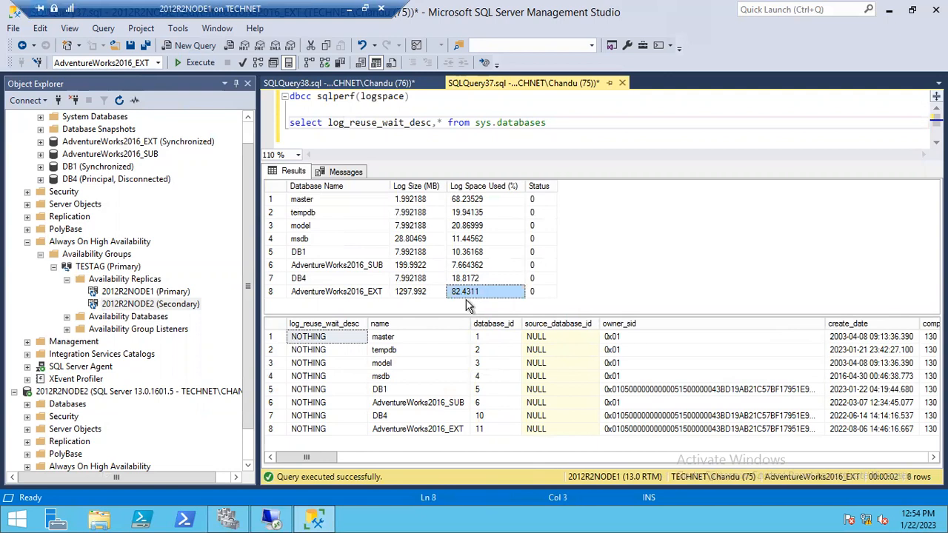